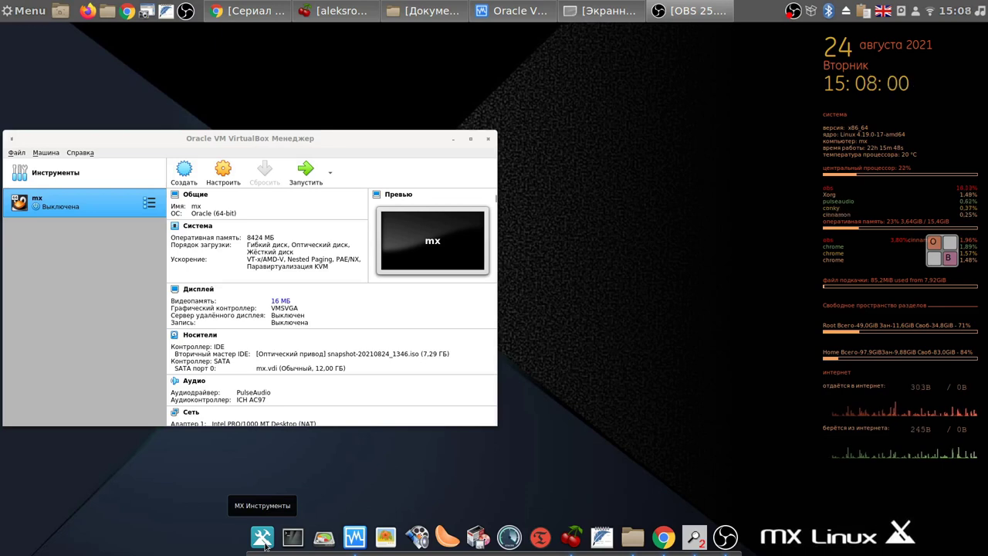
Launch the MX system snapshot tool from MX Tools and authenticate with the root password
click(263, 540)
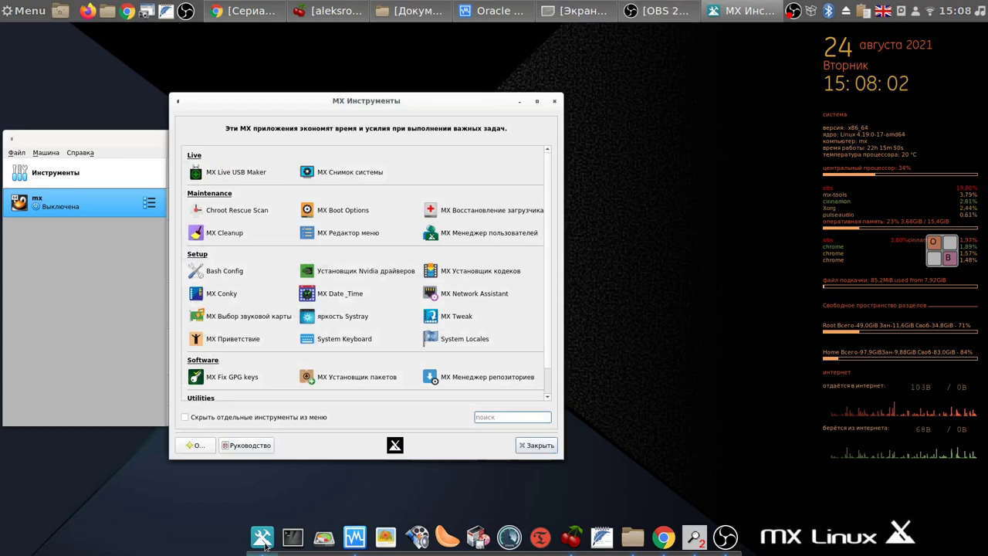
click(340, 173)
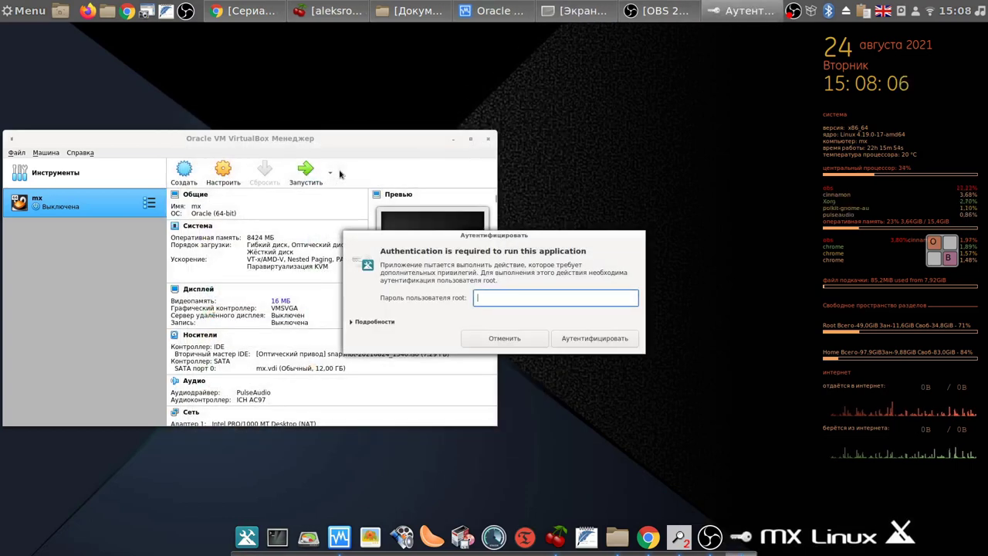
click(935, 251)
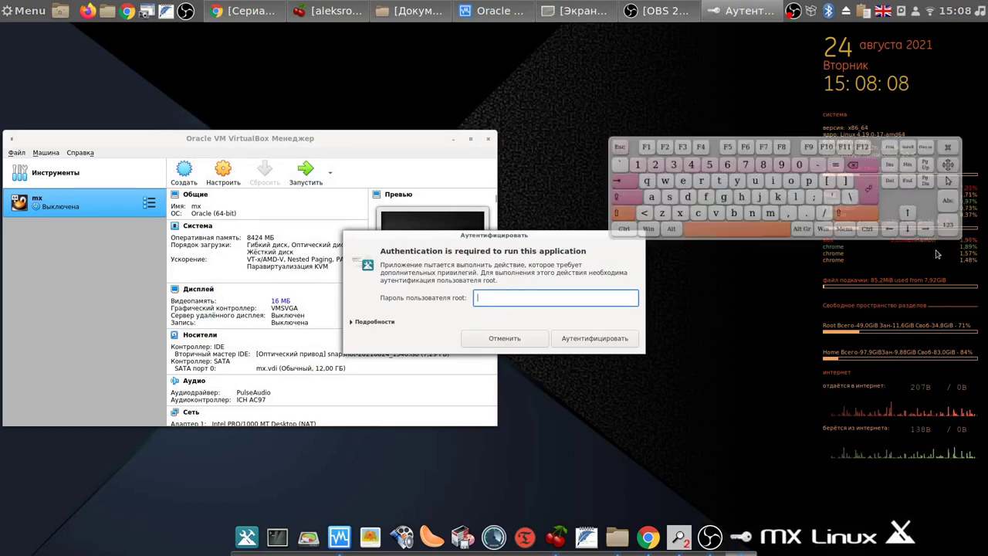
click(635, 164)
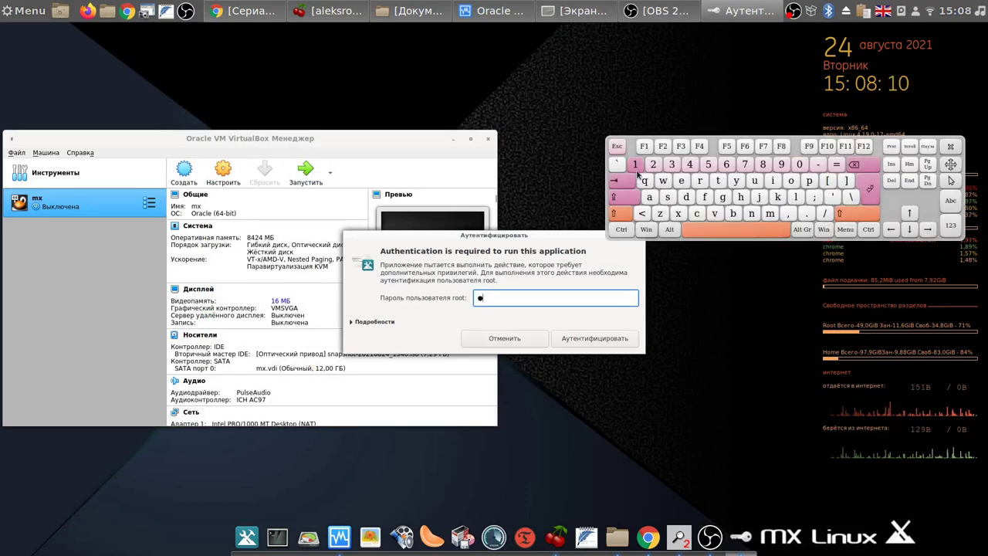
click(584, 341)
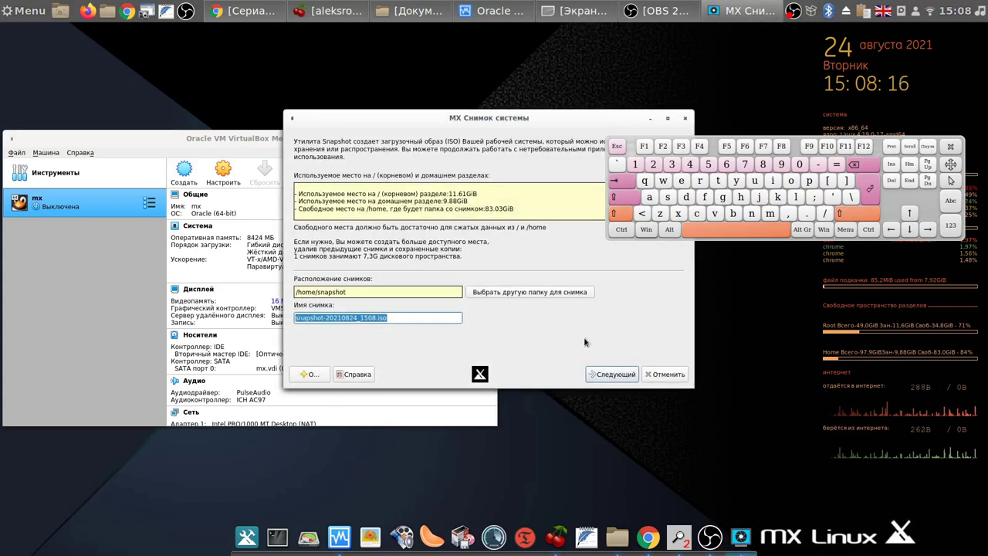
Keep the default snapshot folder and name, select the account-reset snapshot type for distribution to others, and exit MX Tools without creating the snapshot
click(540, 119)
drag(540, 118, 378, 50)
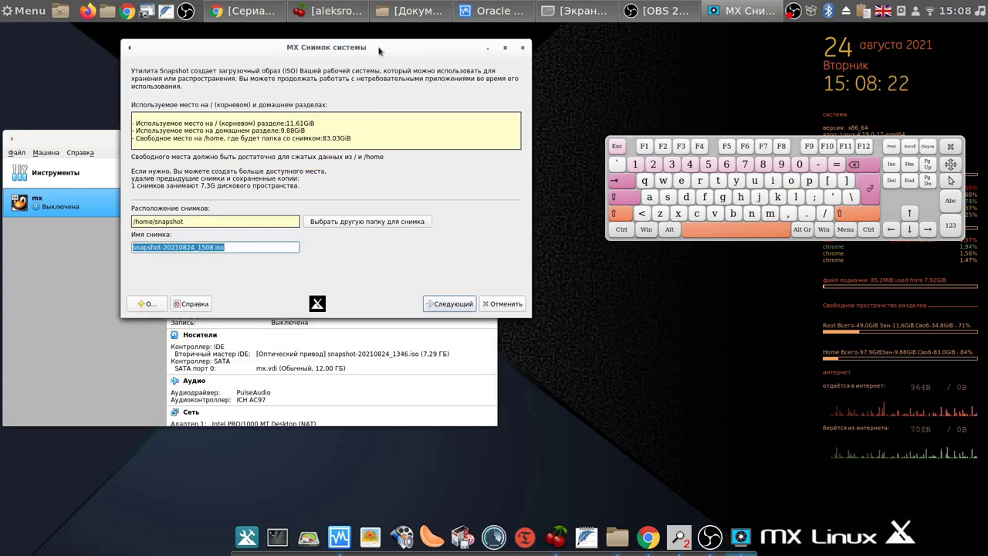
click(453, 306)
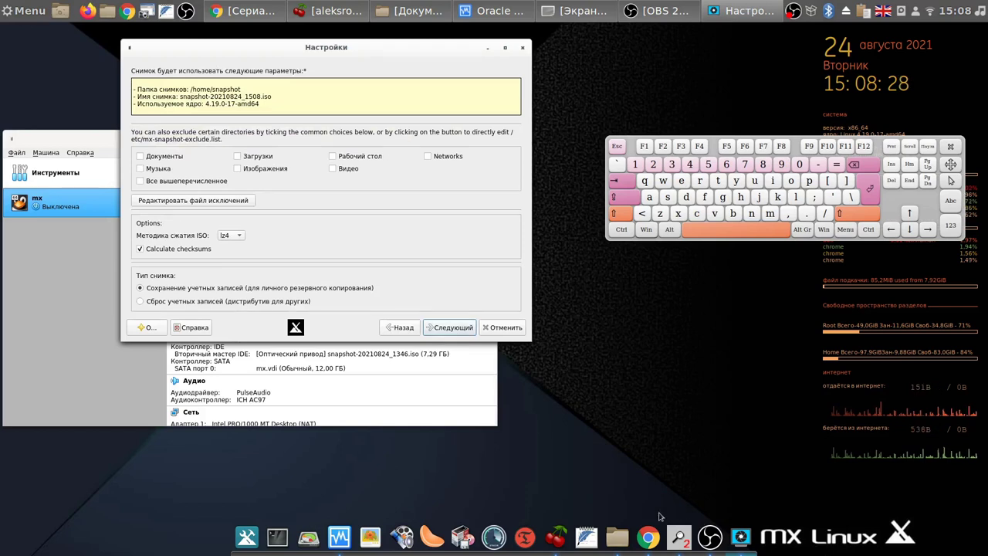
click(679, 539)
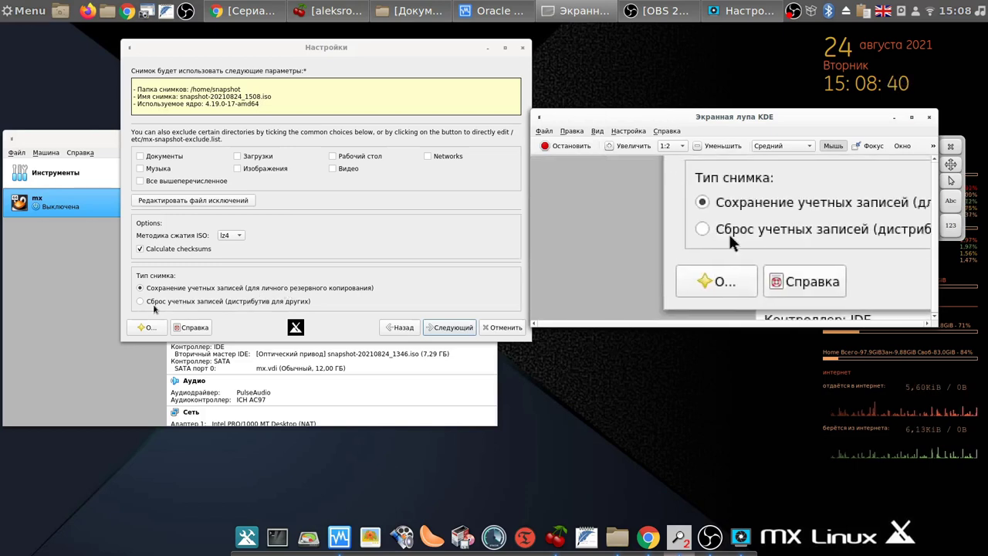
click(138, 303)
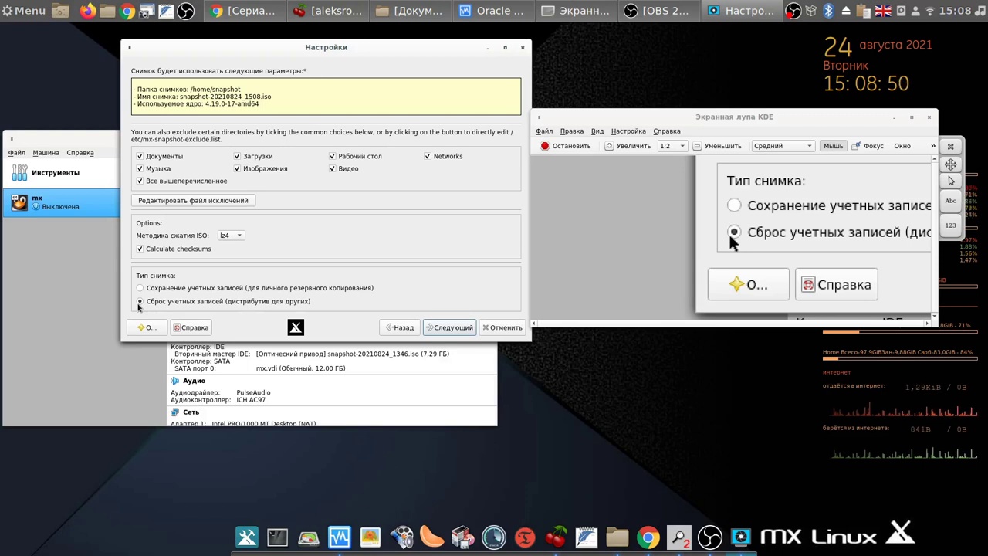
mouse_move(139, 306)
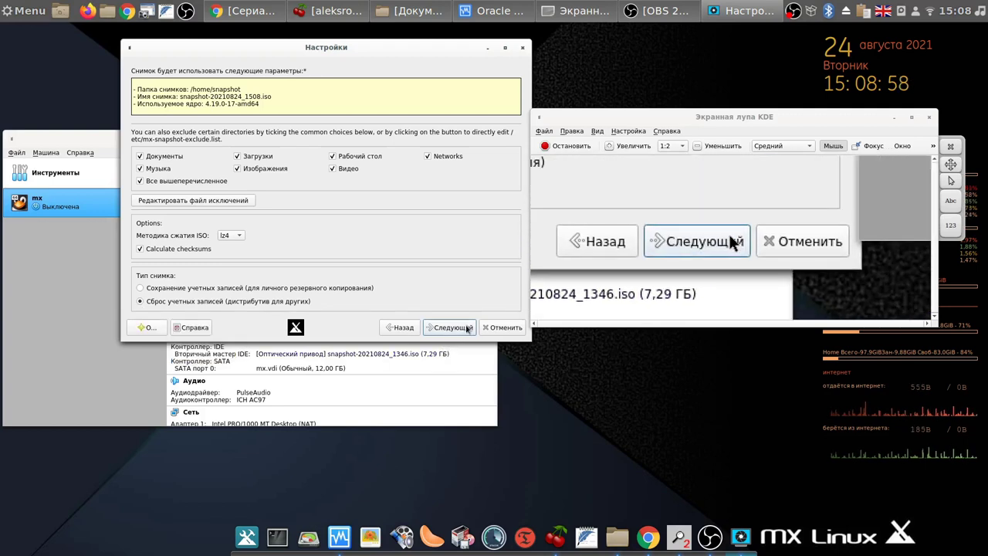
click(523, 48)
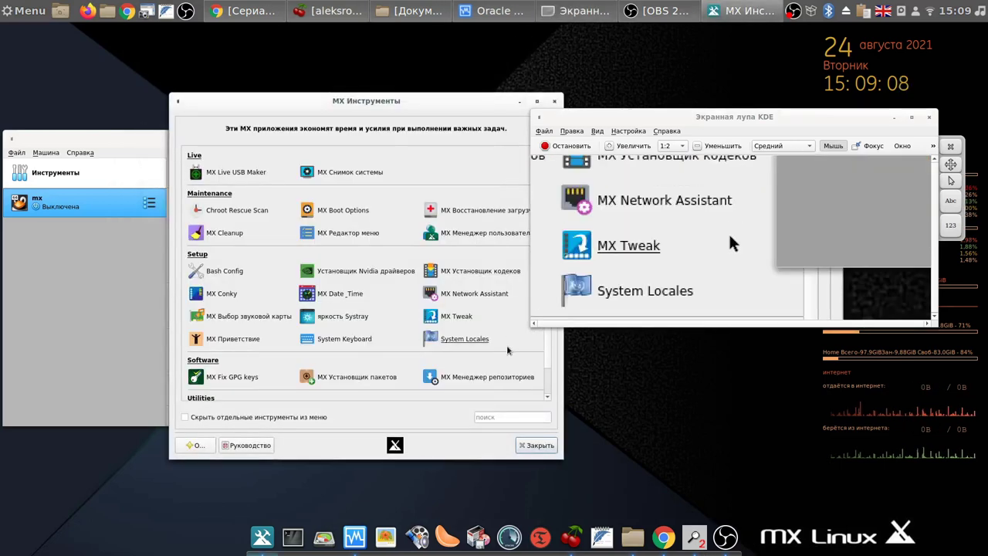
click(550, 445)
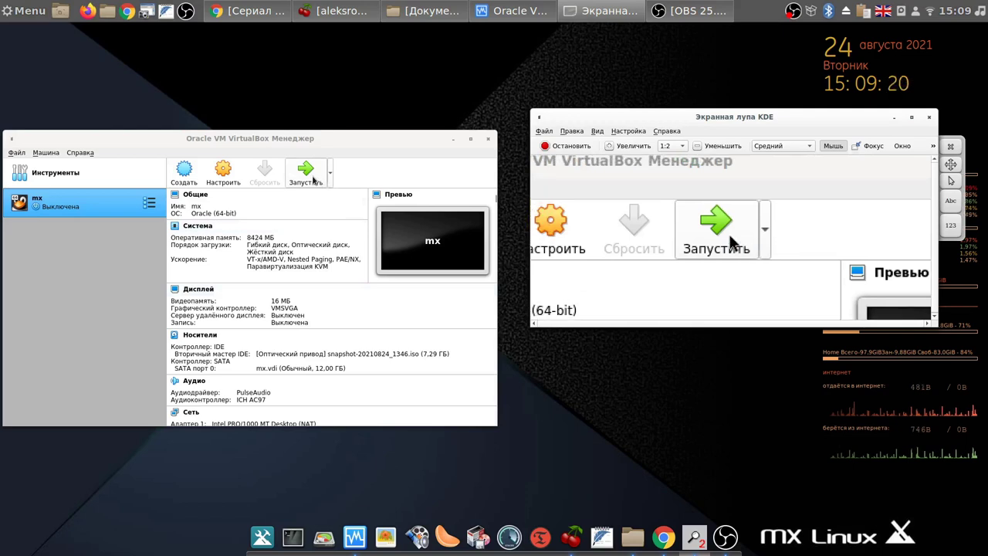
Start the mx virtual machine, minimize the screen magnifier, and boot the snapshot MX-19.4 x64 entry
click(312, 179)
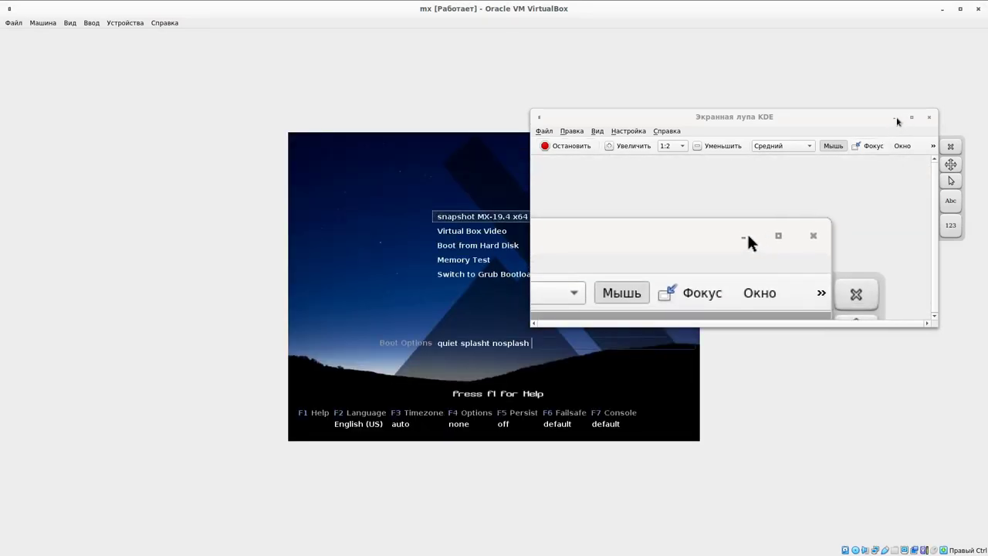
click(896, 119)
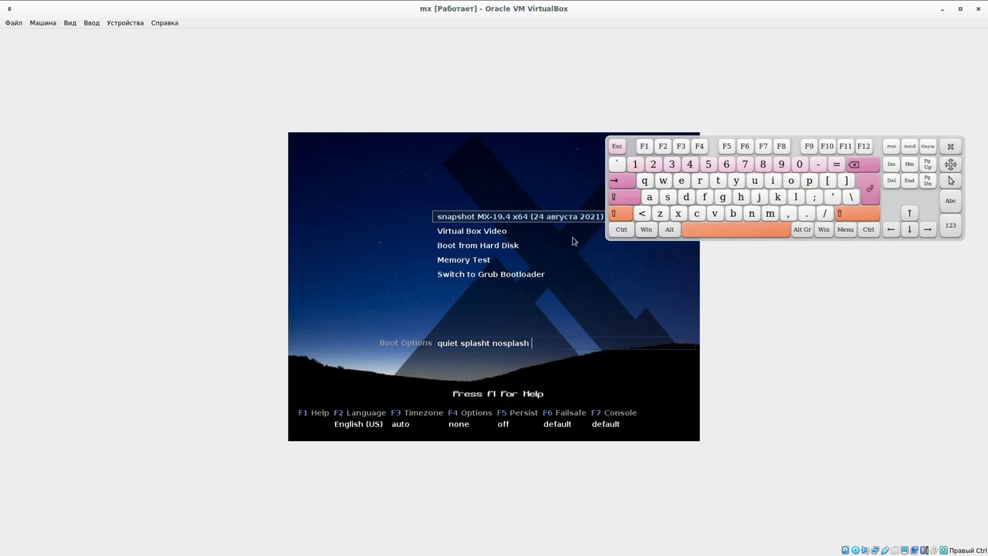
click(872, 200)
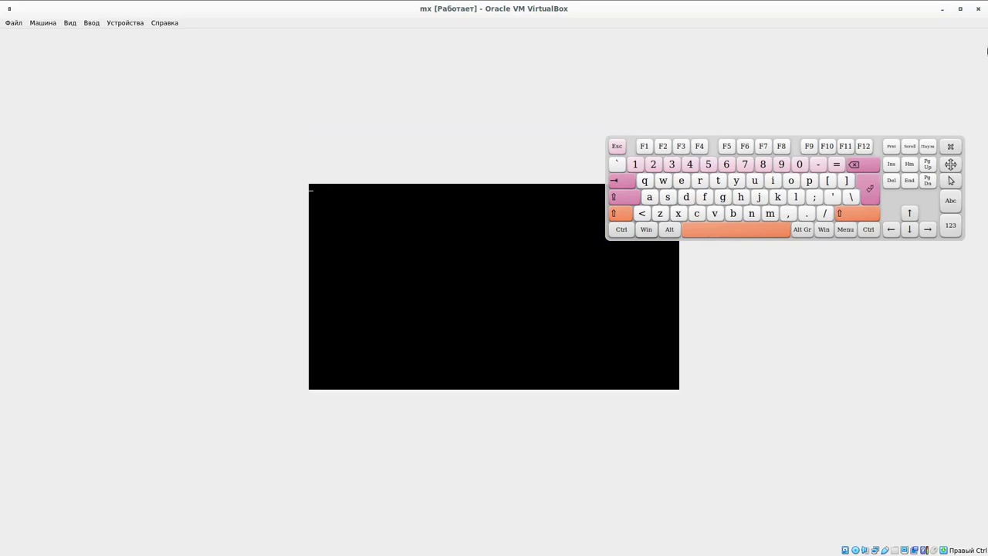
Restore and enlarge the virtual machine window, minimize the VirtualBox manager, and dismiss the MX Welcome window
click(959, 9)
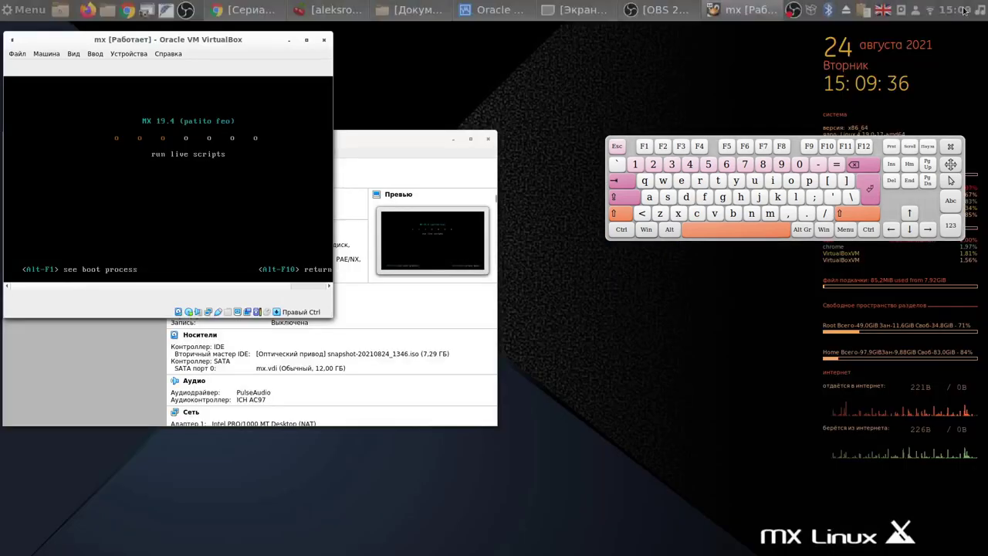
click(452, 139)
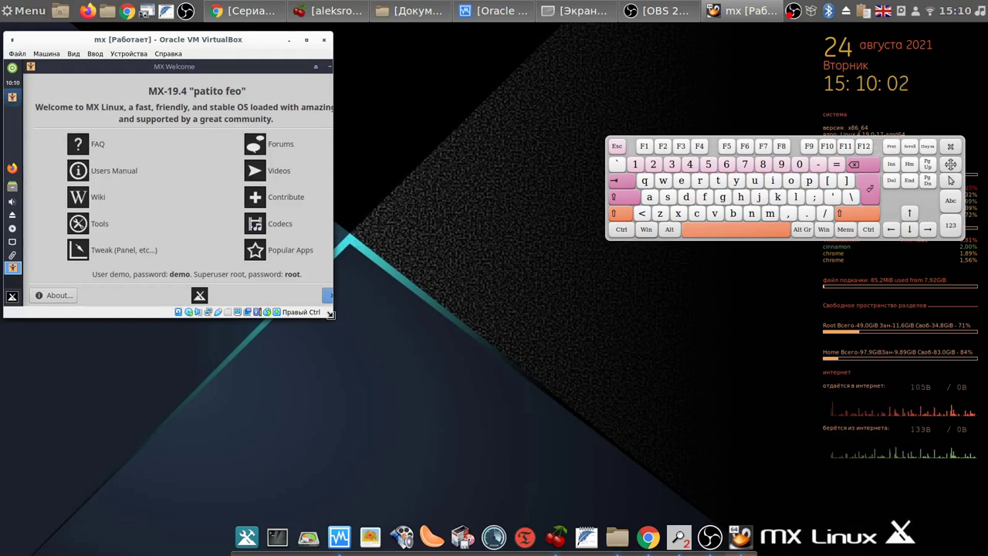
drag(330, 313, 525, 412)
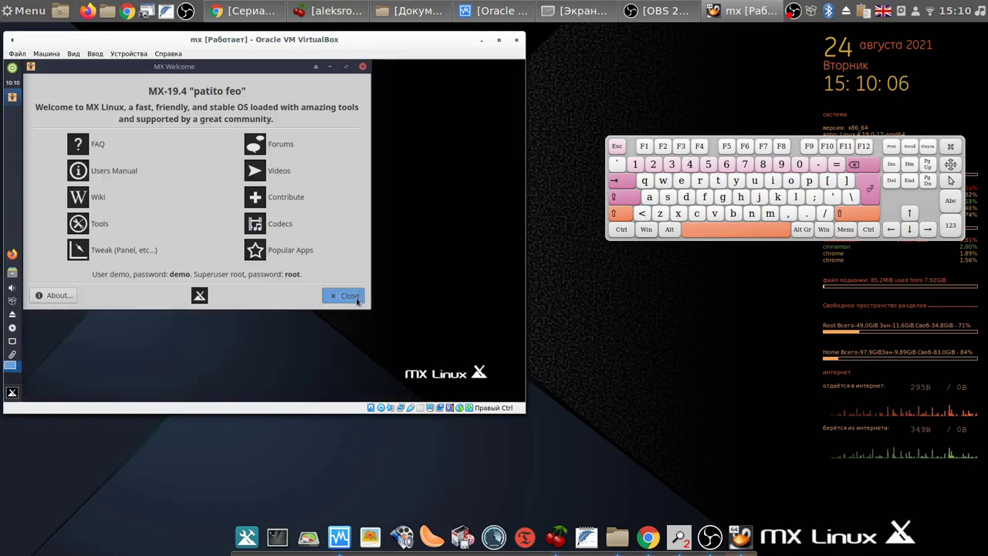
click(355, 297)
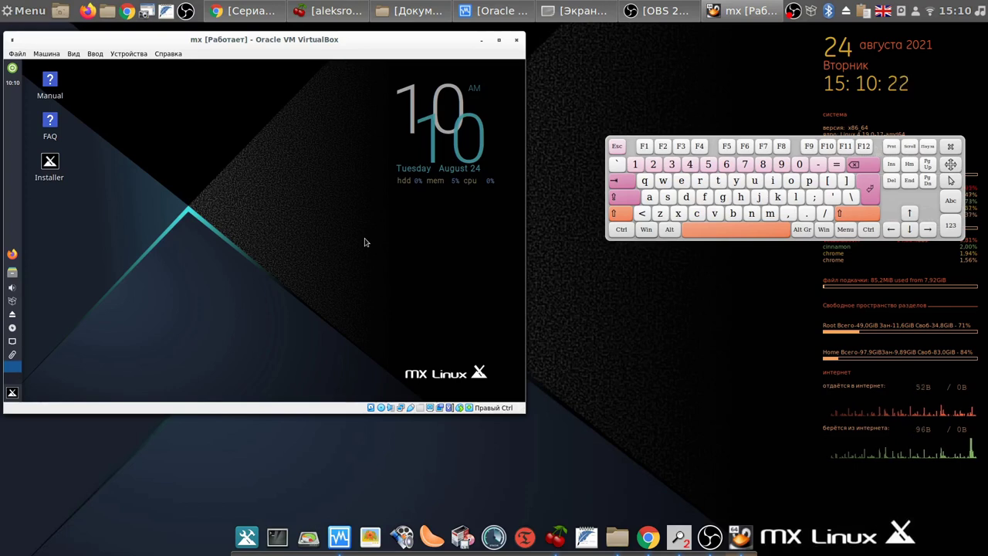
Log out of the demo live session and choose Cinnamon as the desktop session
click(15, 75)
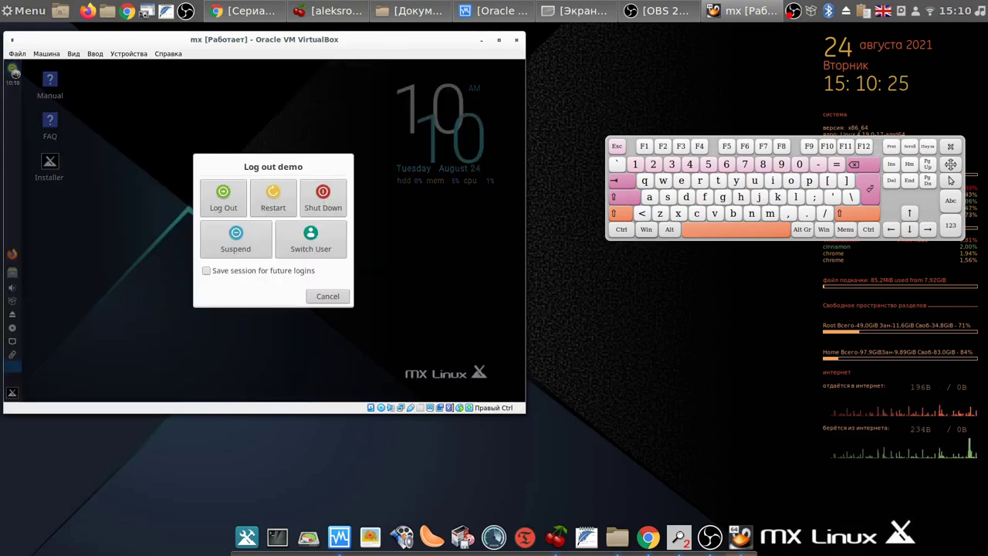
click(238, 202)
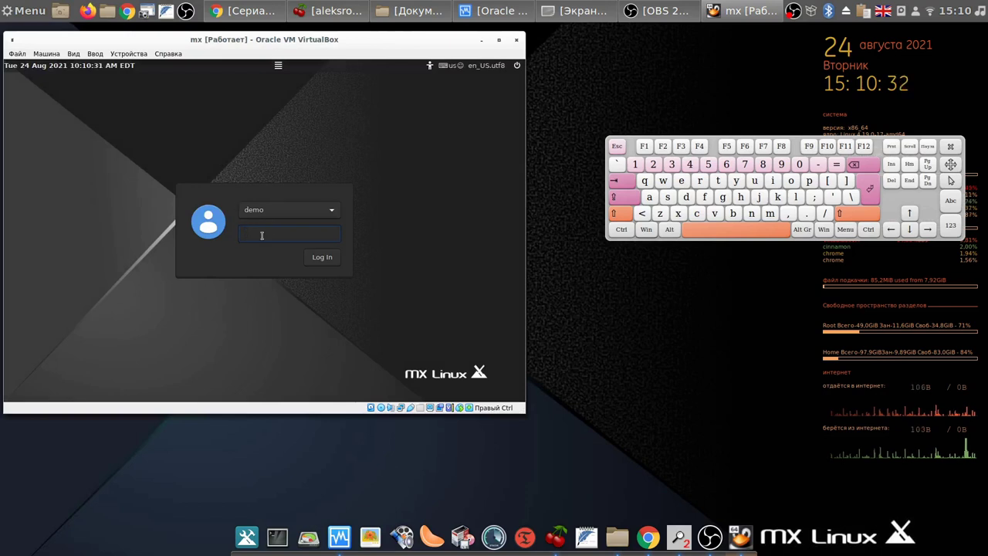
click(278, 66)
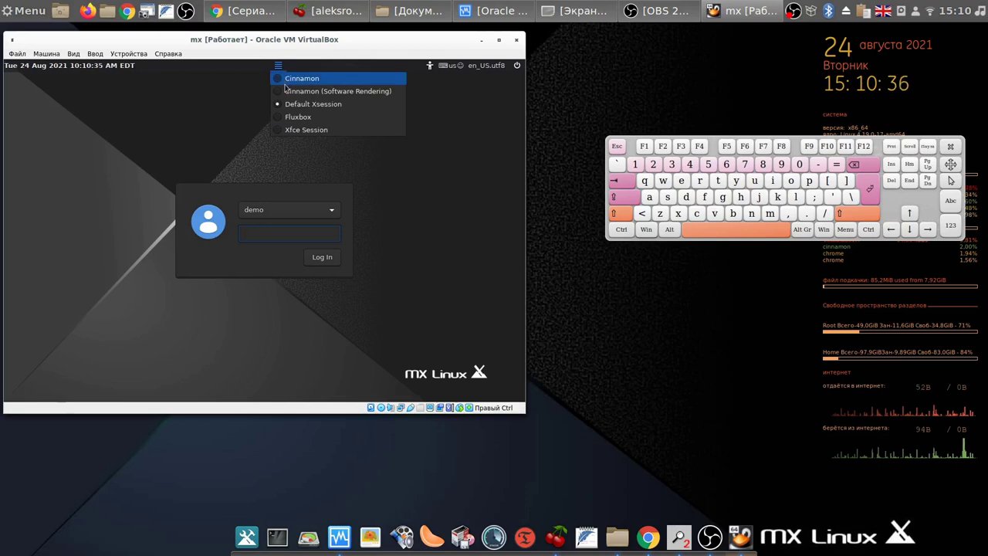
click(285, 85)
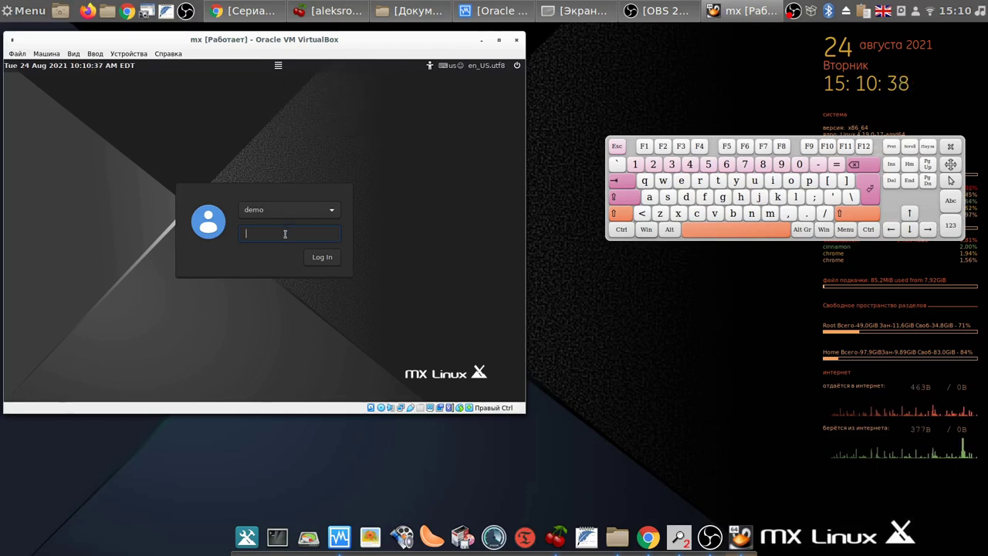
Log in to the demo account with its account password and dismiss the software rendering notification
click(687, 199)
click(686, 183)
click(772, 216)
click(798, 184)
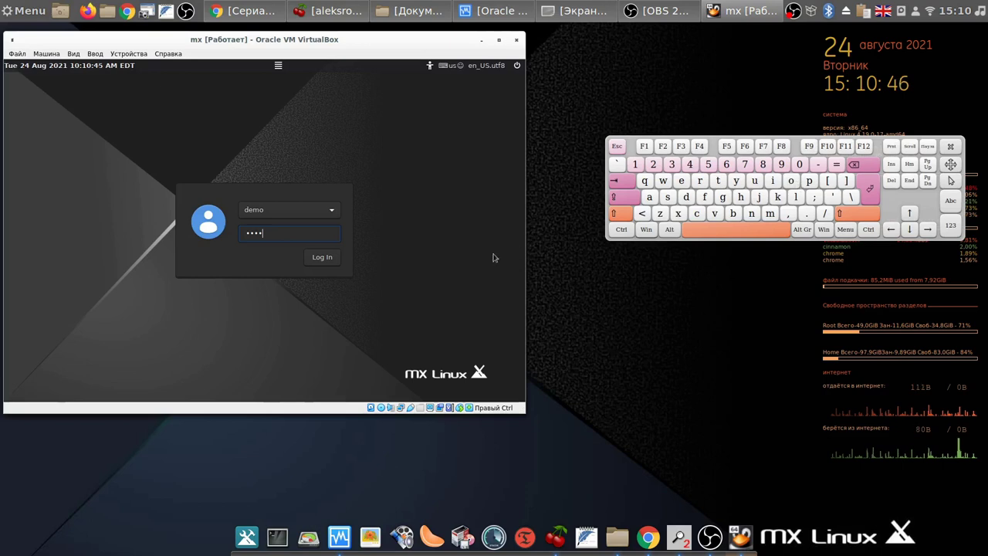
click(323, 259)
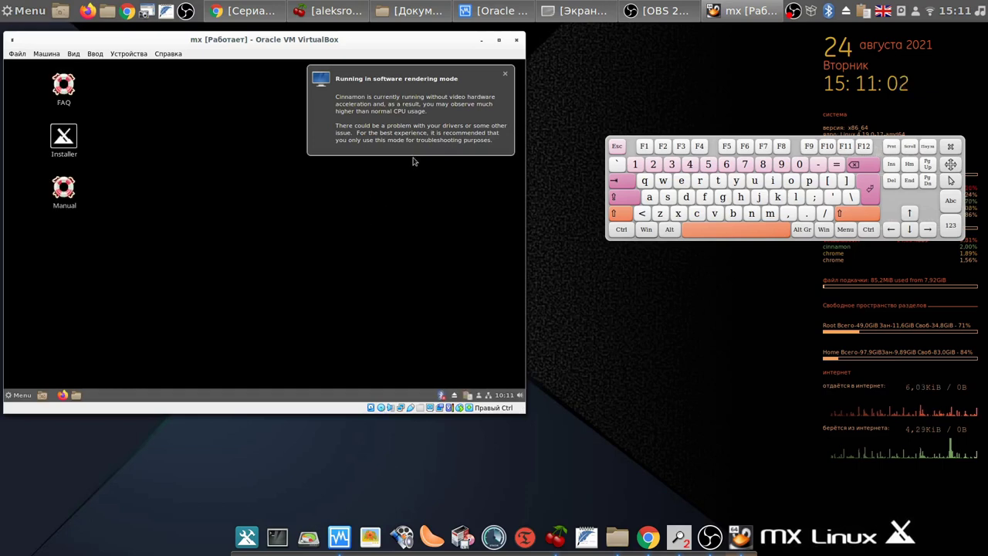
click(424, 117)
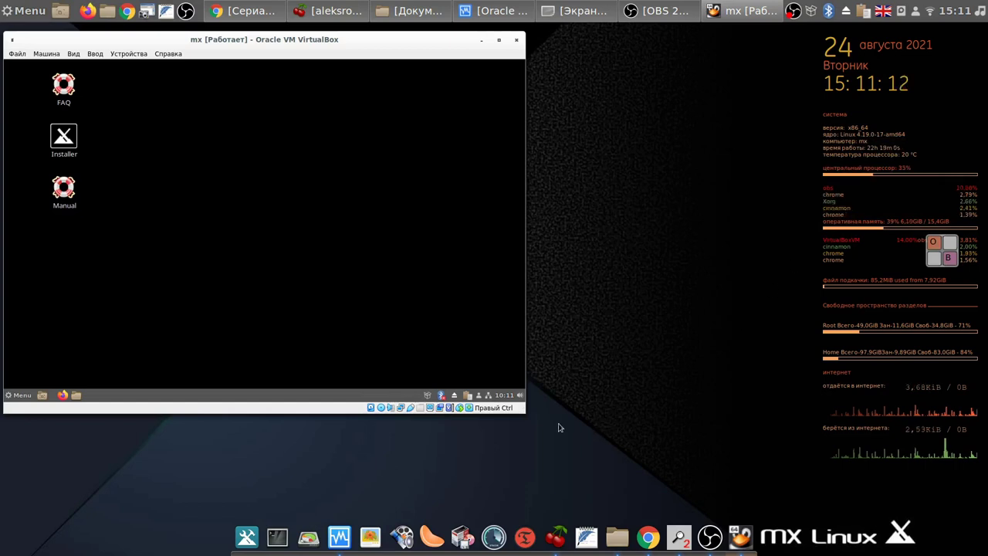
Enlarge the virtual machine window and move the Cinnamon panel to the upper edge of the guest desktop
drag(509, 409, 789, 503)
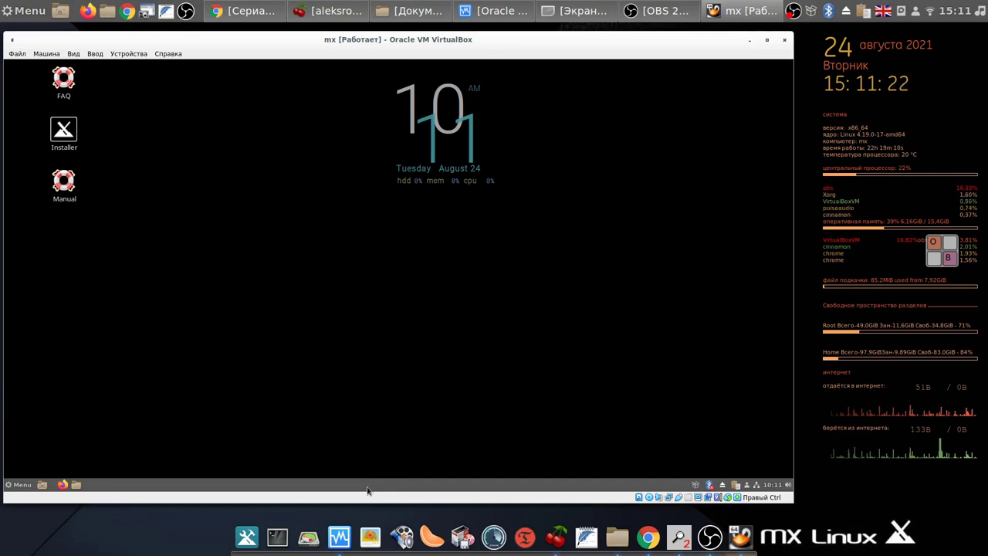
right_click(367, 489)
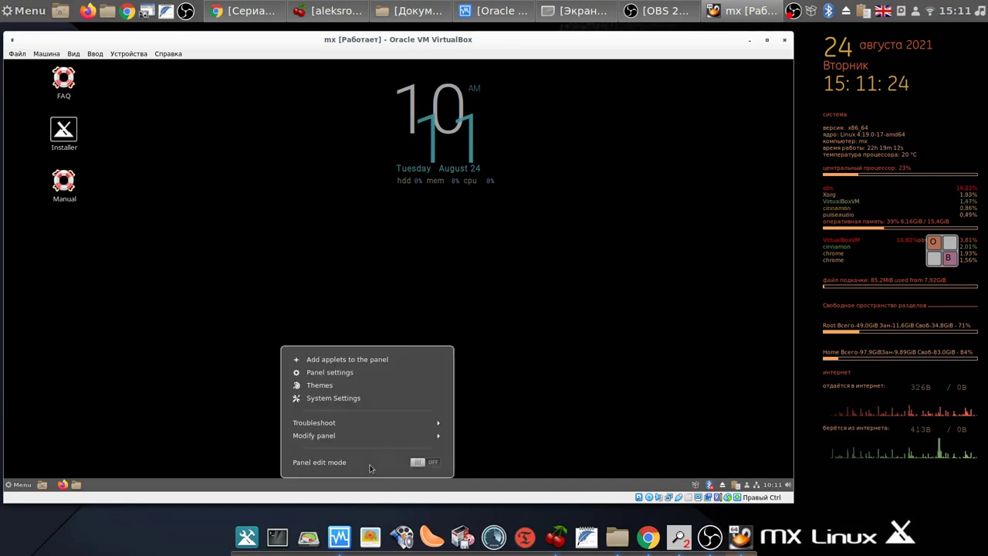
click(340, 437)
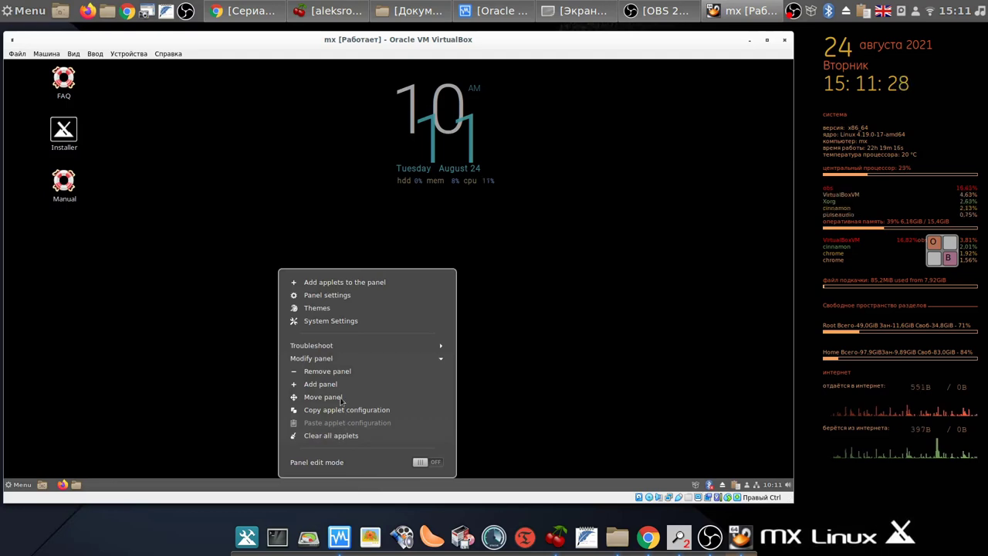
click(341, 399)
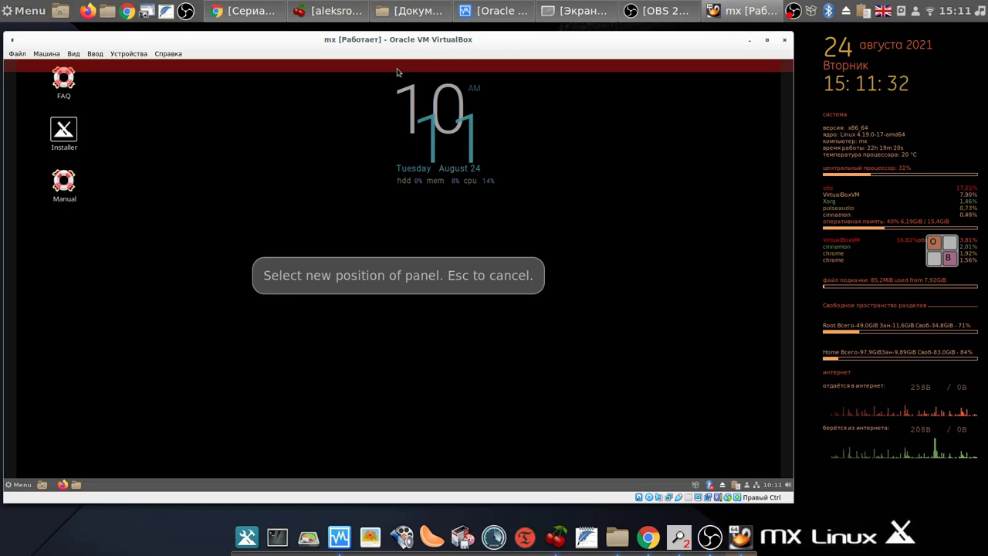
click(398, 71)
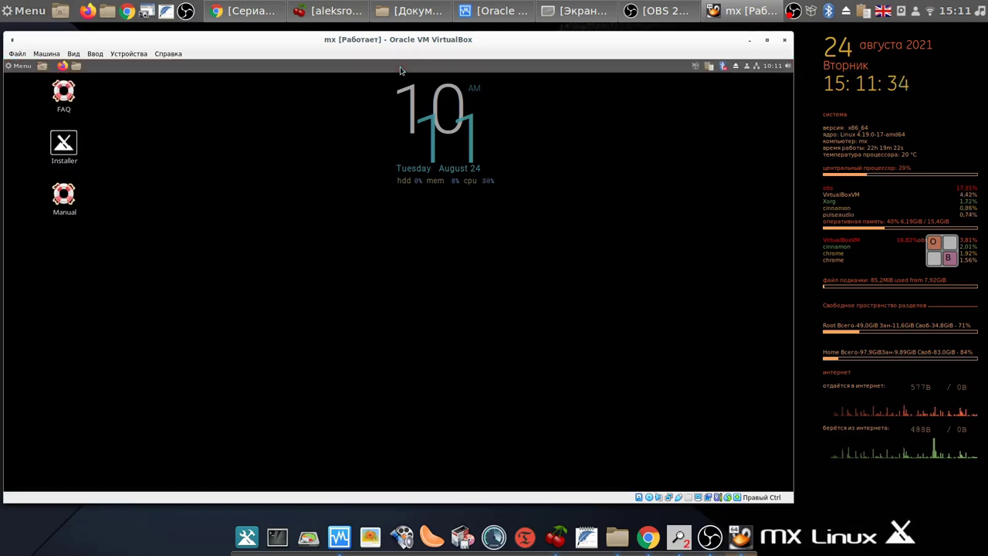
Enable a customized panel size in the panel settings and increase the panel height to near its maximum
right_click(400, 68)
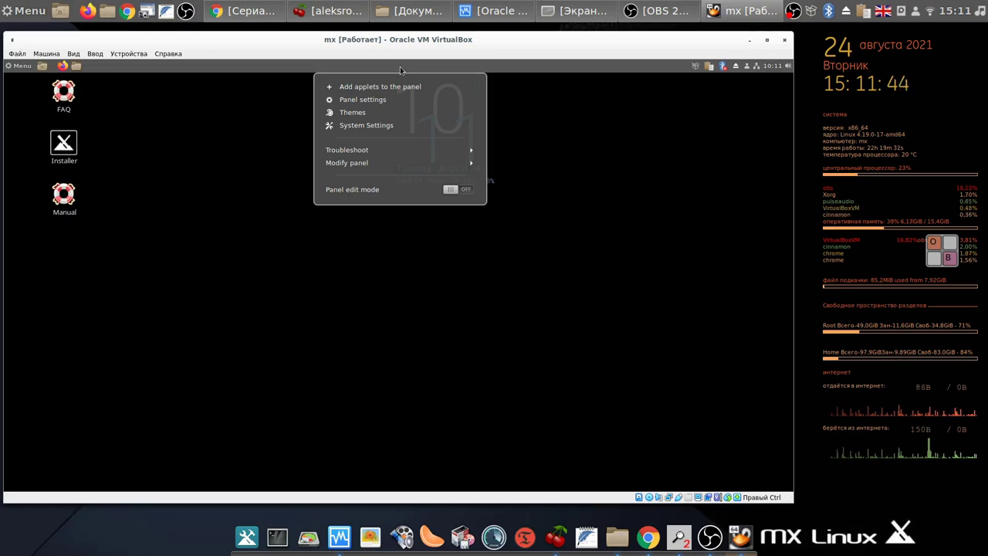
click(359, 102)
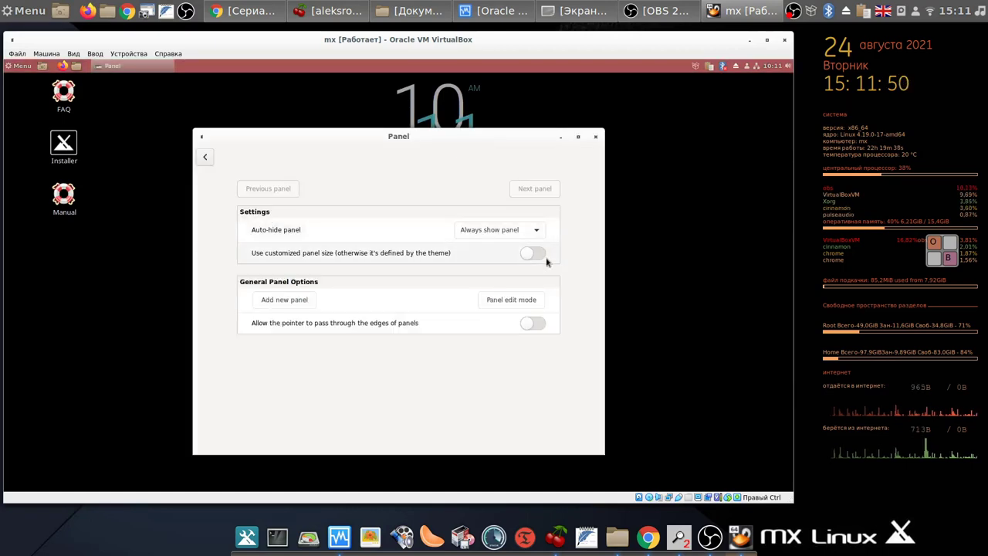
click(543, 259)
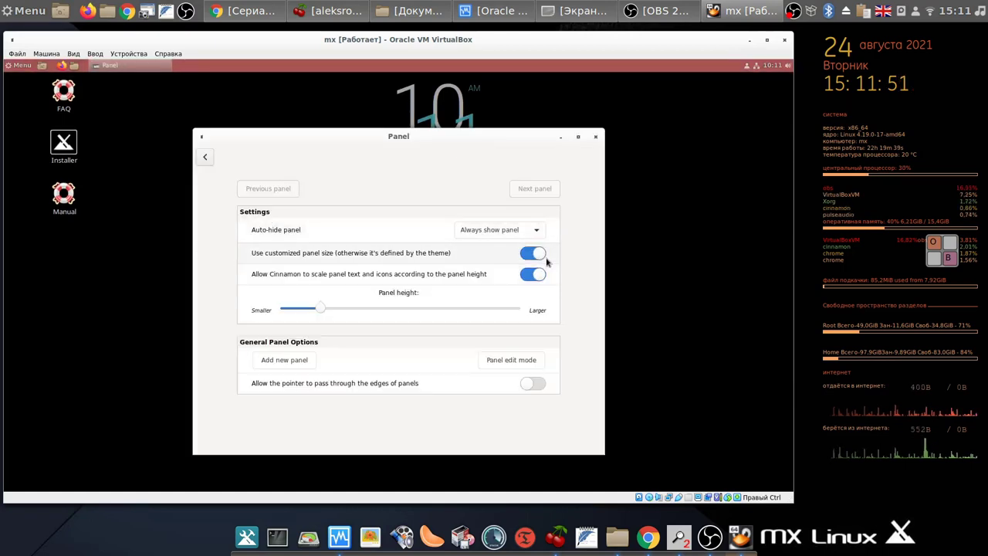
click(486, 313)
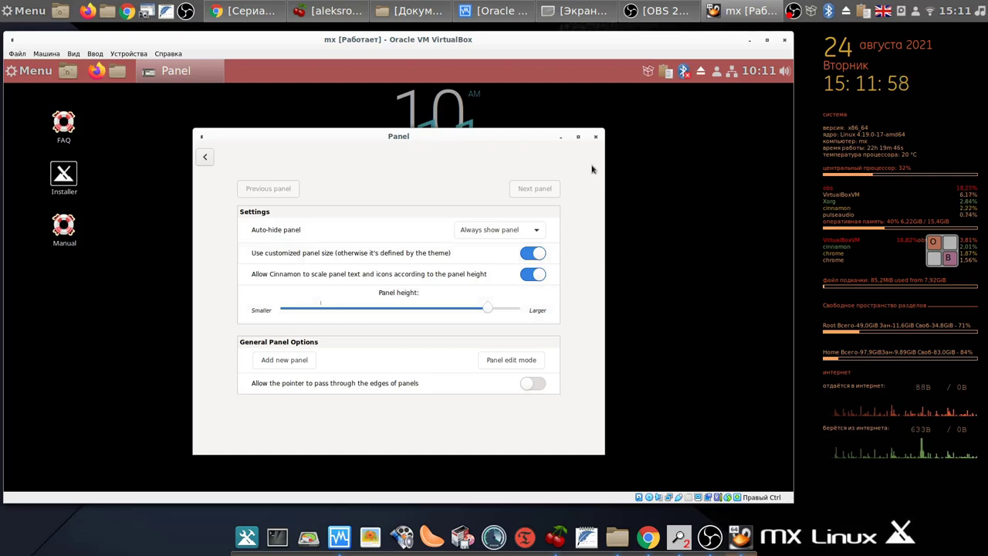
Set the Cinnamon panel's auto-hide option to Intelligently hide panel and close the panel settings
click(538, 231)
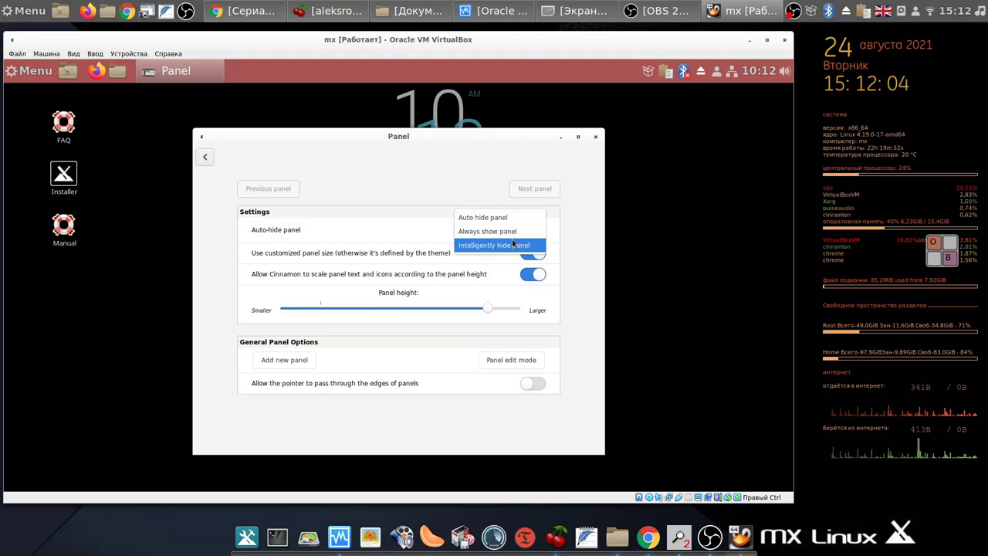
click(513, 244)
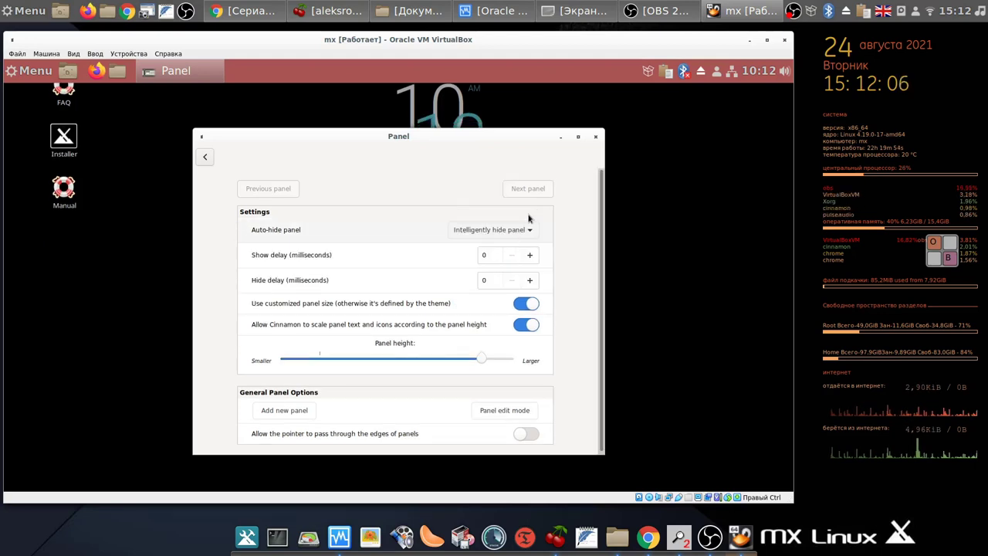
click(596, 138)
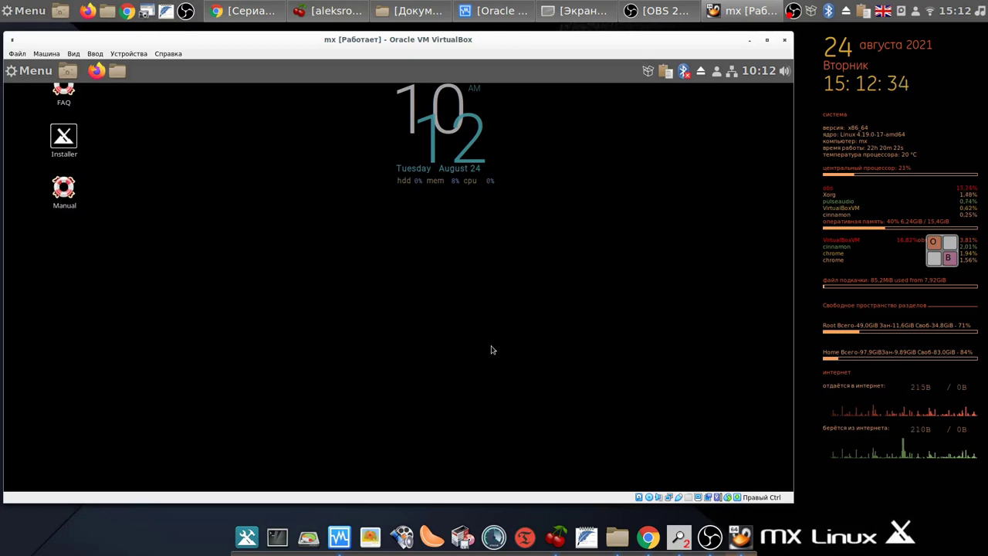
Launch the Onboard on-screen keyboard from the Universal Access applications and open its preferences
click(23, 73)
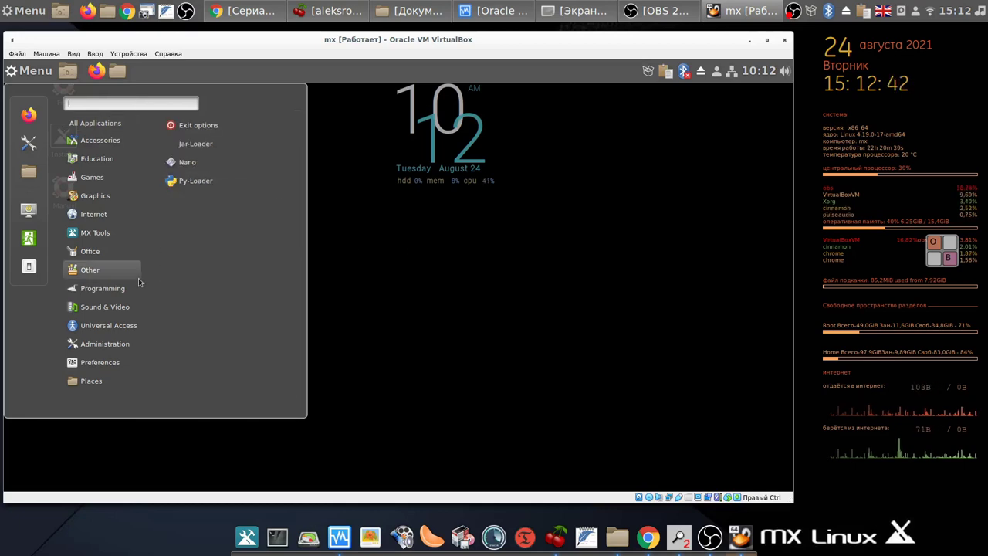
mouse_move(106, 321)
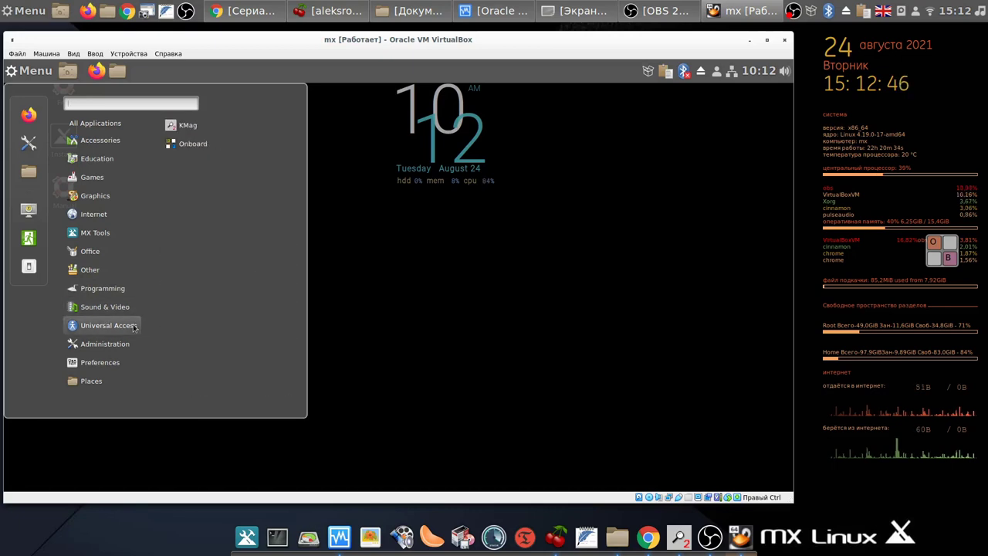
click(186, 145)
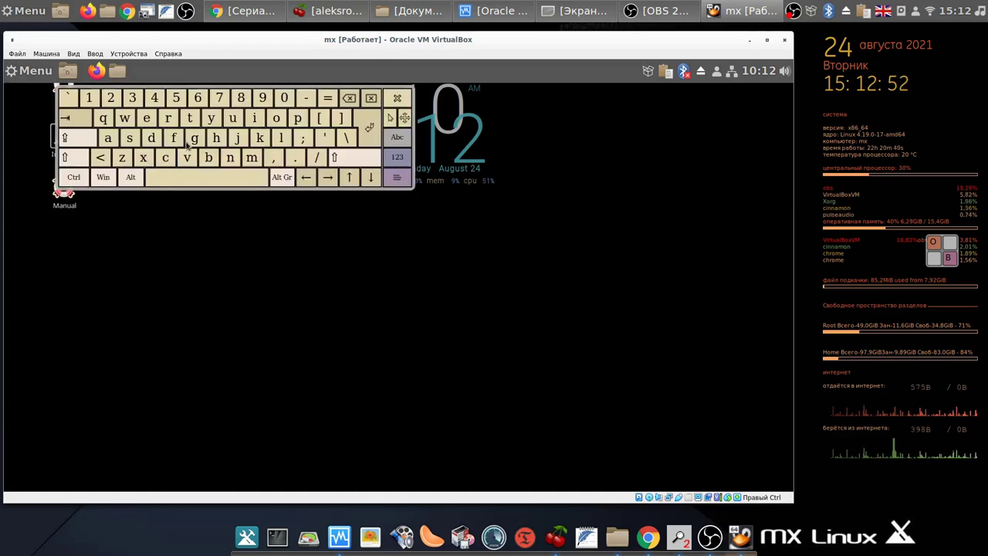
click(399, 178)
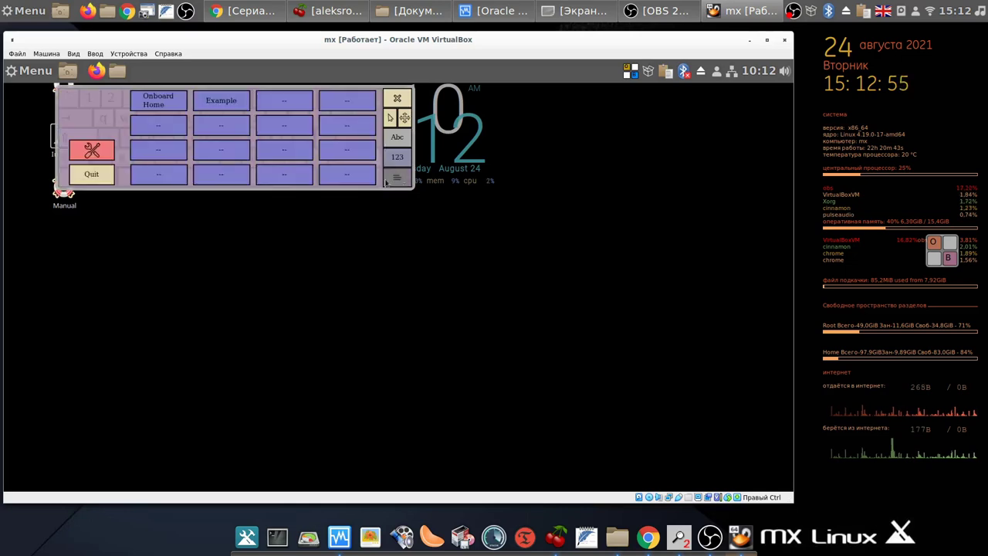
click(91, 151)
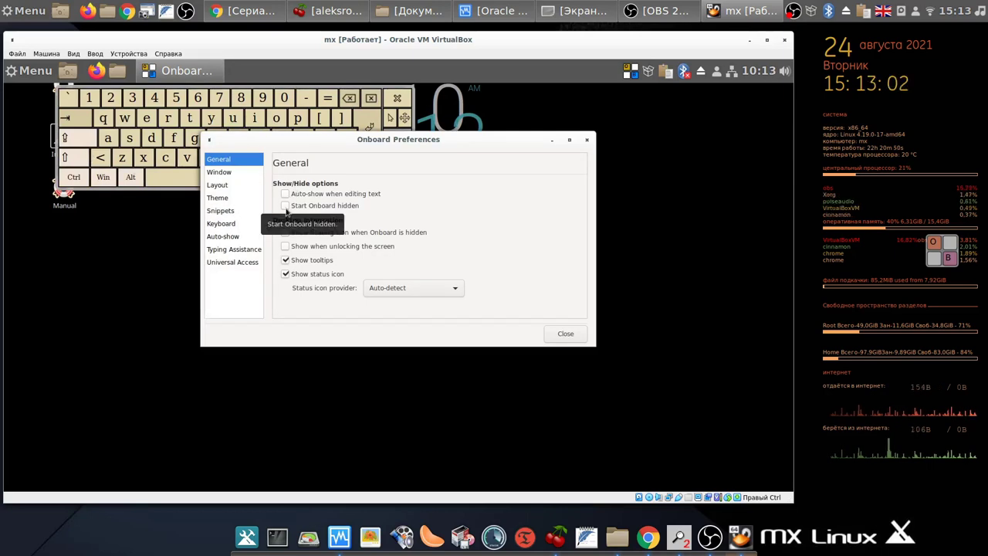
Bring up the host's KDE screen magnifier and enable Start Onboard hidden and Show floating icon when Onboard is hidden
click(679, 536)
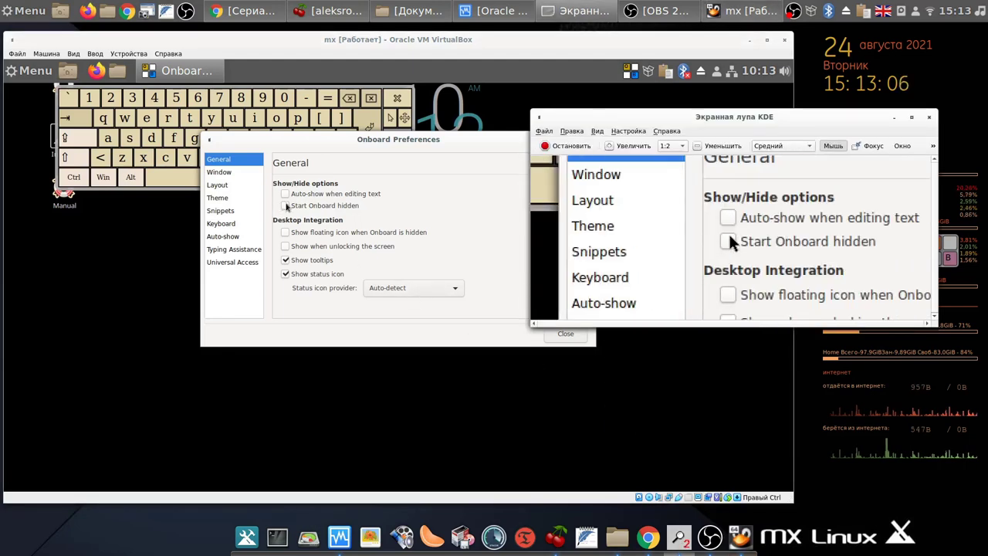
click(286, 206)
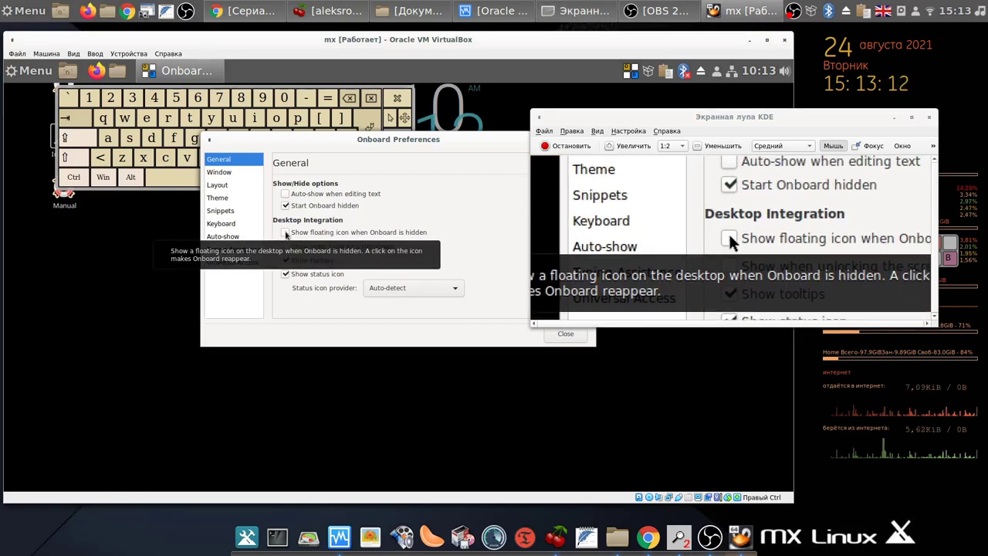
click(285, 232)
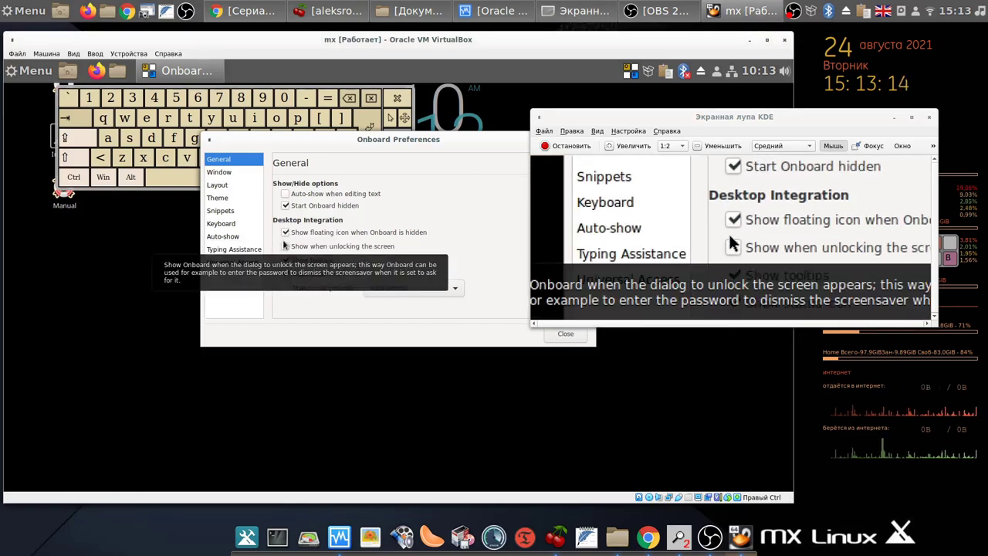
Set the Onboard layout to Full Keyboard and its theme to Ambiance, and close the preferences
click(218, 187)
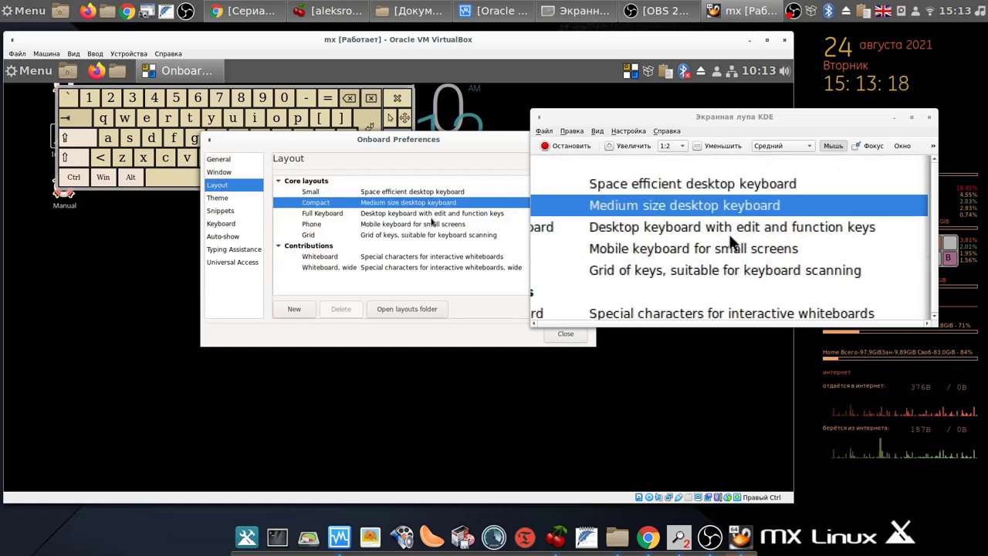
click(431, 216)
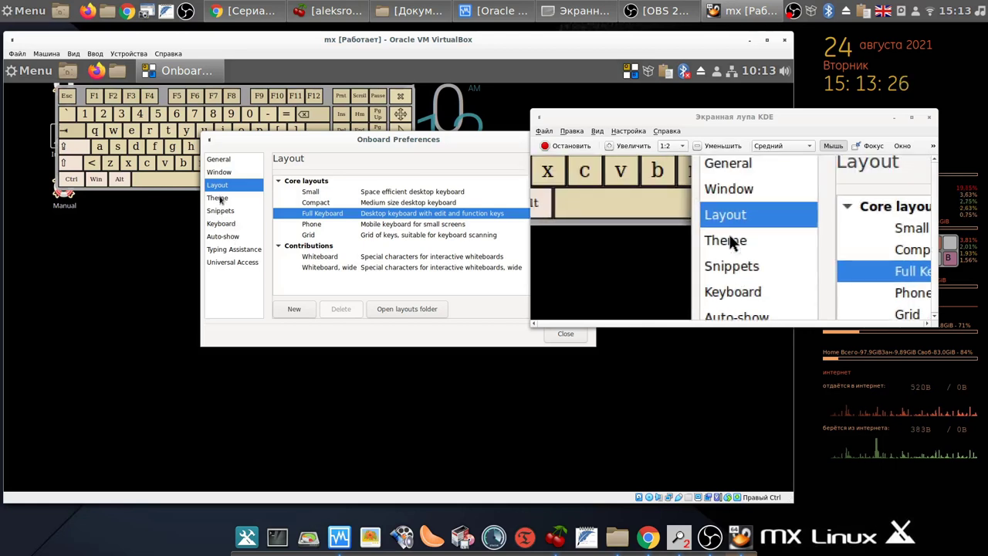
click(220, 199)
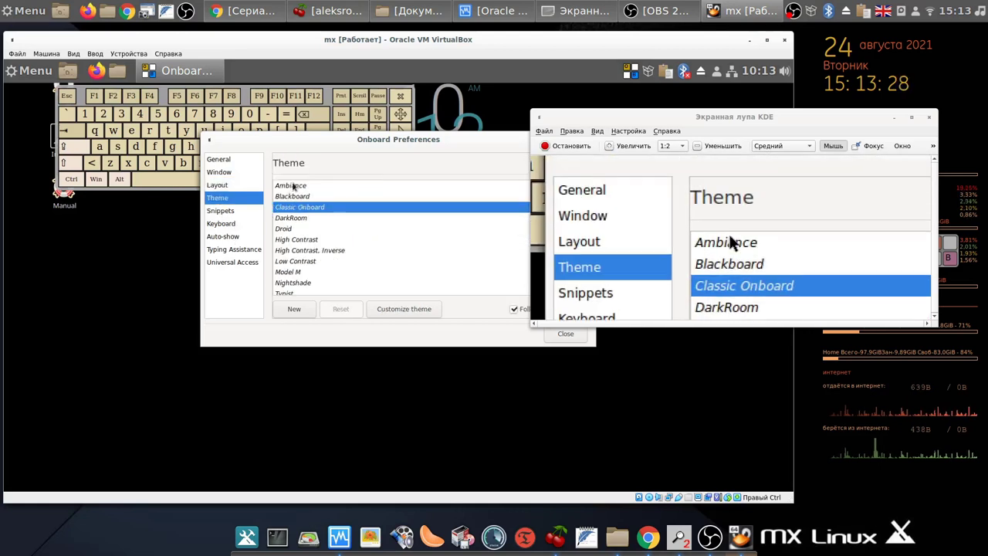
click(293, 187)
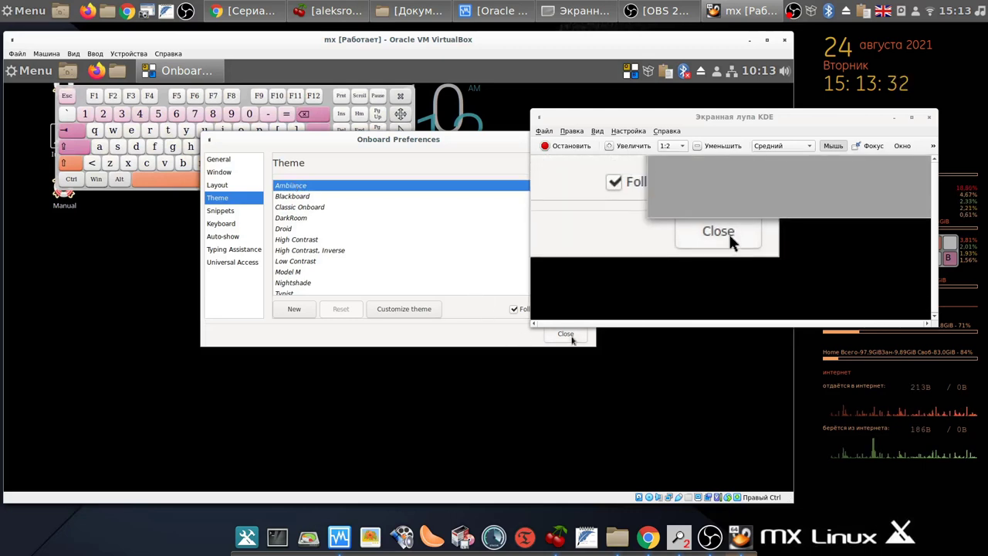
click(566, 334)
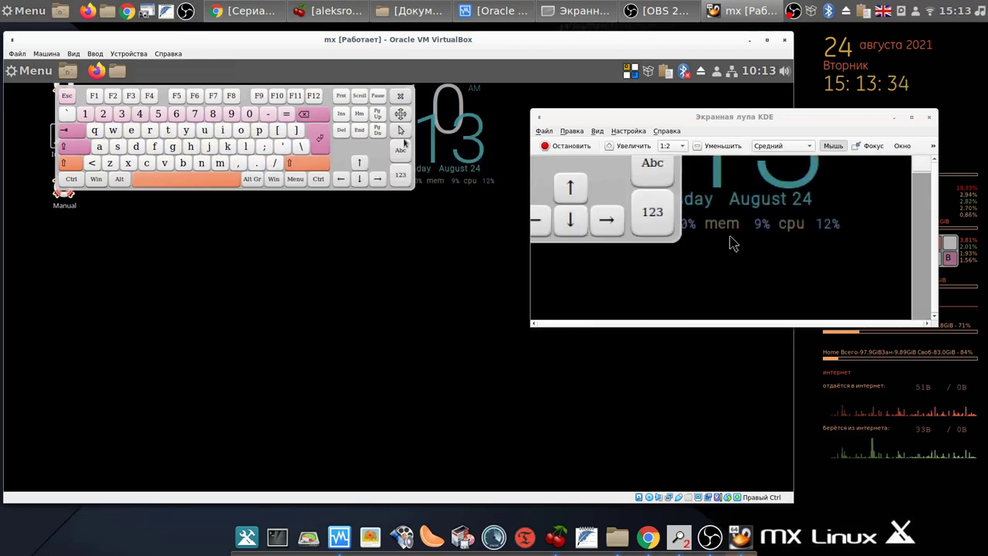
Hide the on-screen keyboard, move its floating icon to the lower-right area of the guest desktop, and reopen the keyboard from it
click(400, 97)
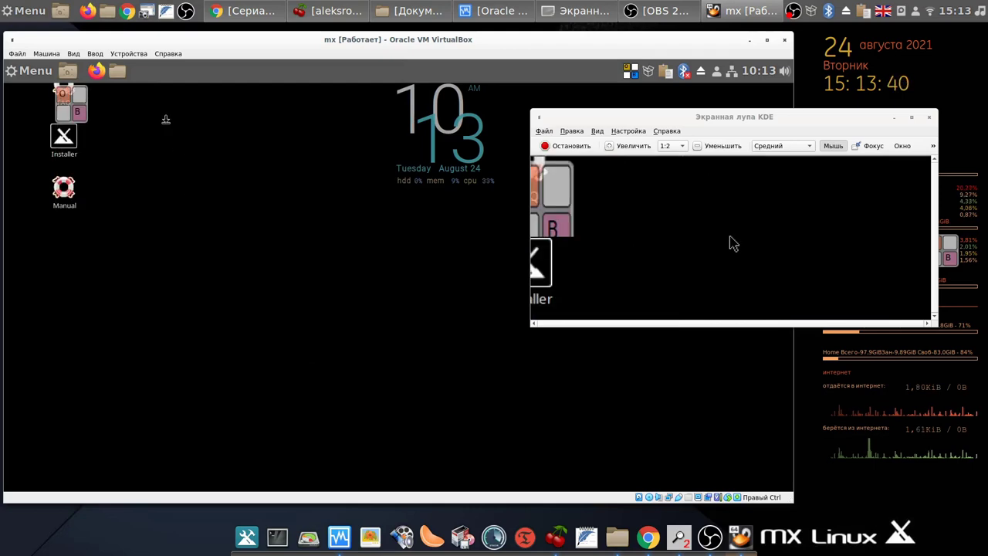
drag(77, 113, 711, 396)
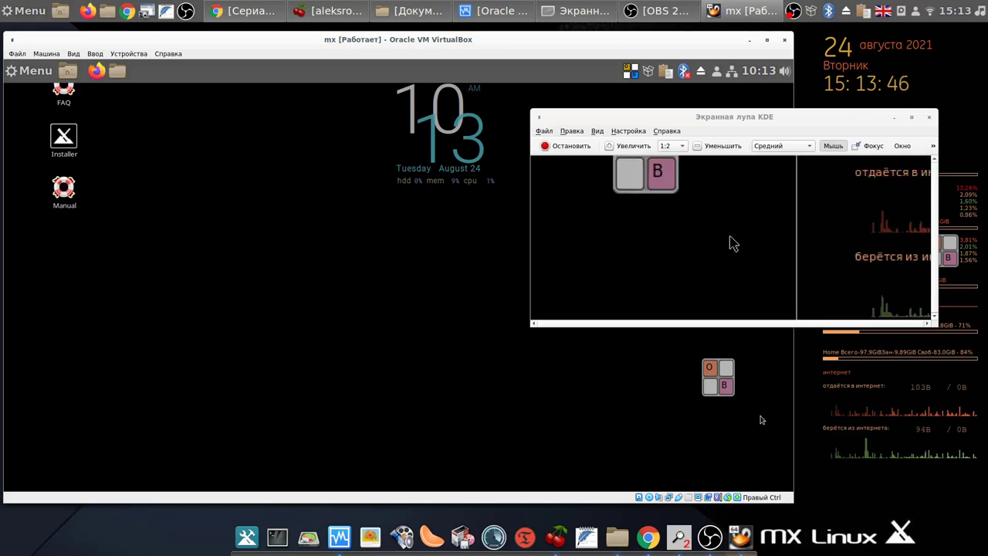
click(715, 381)
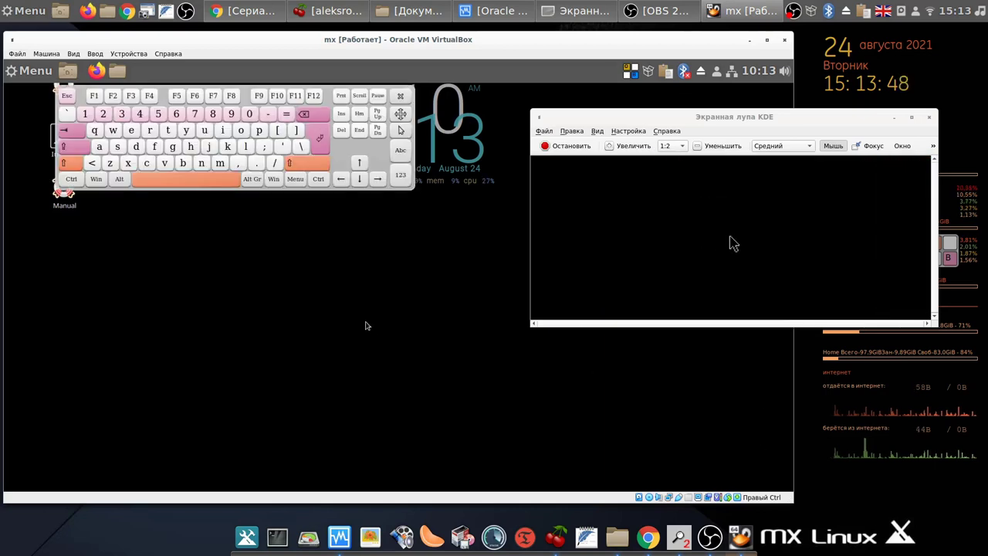
Move the on-screen keyboard below the desktop icons, enlarge it slightly, and hide it
drag(401, 114, 388, 248)
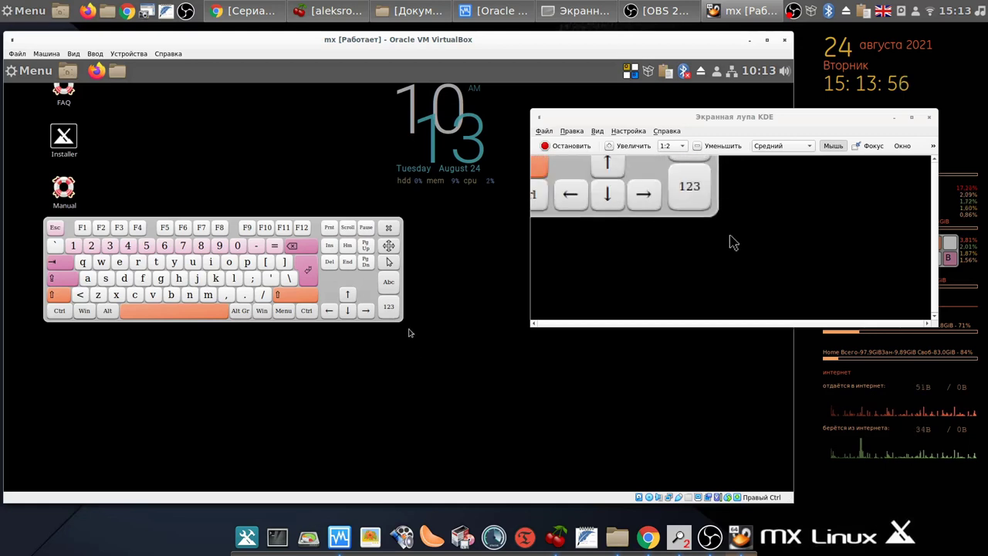
drag(402, 321, 420, 355)
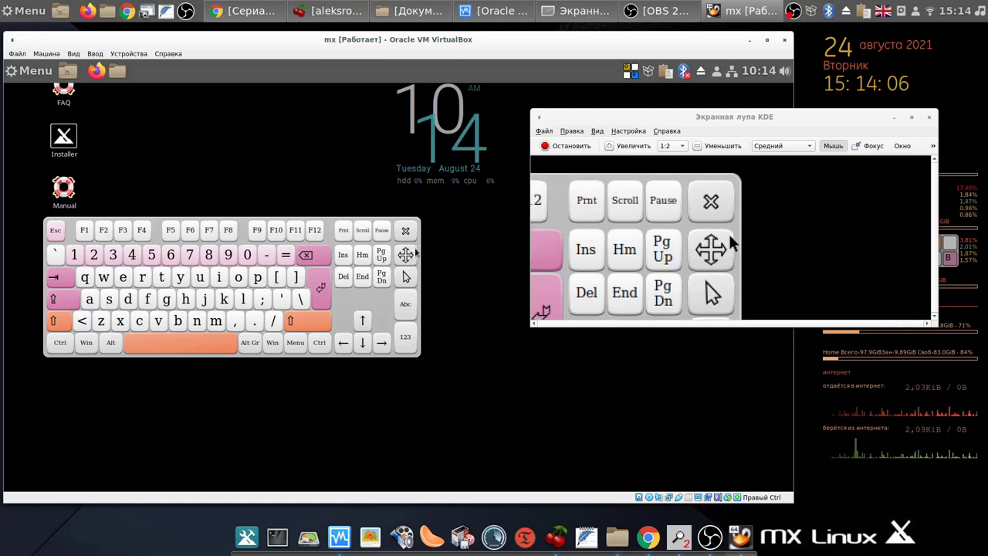
click(411, 231)
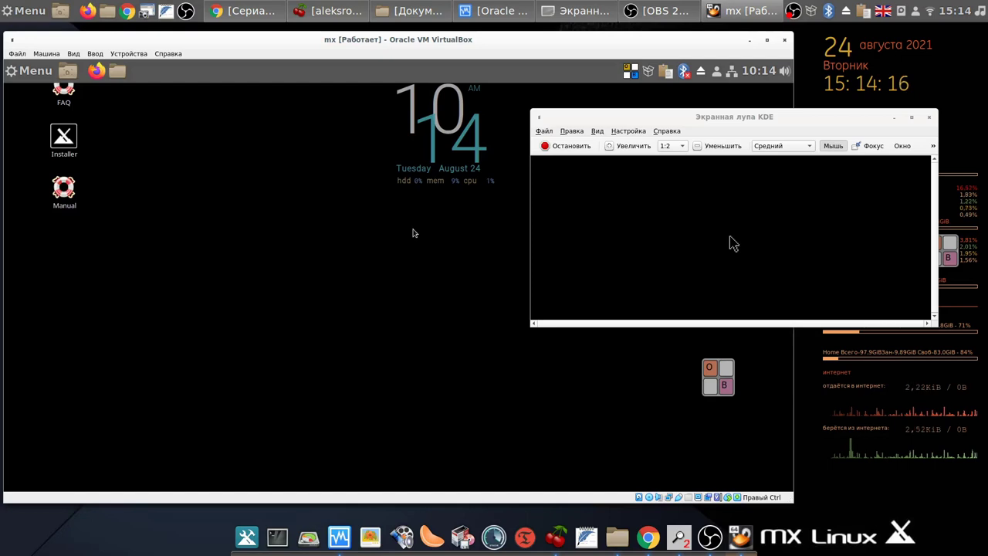
Launch the Plank dock from the full applications list in the guest
click(31, 77)
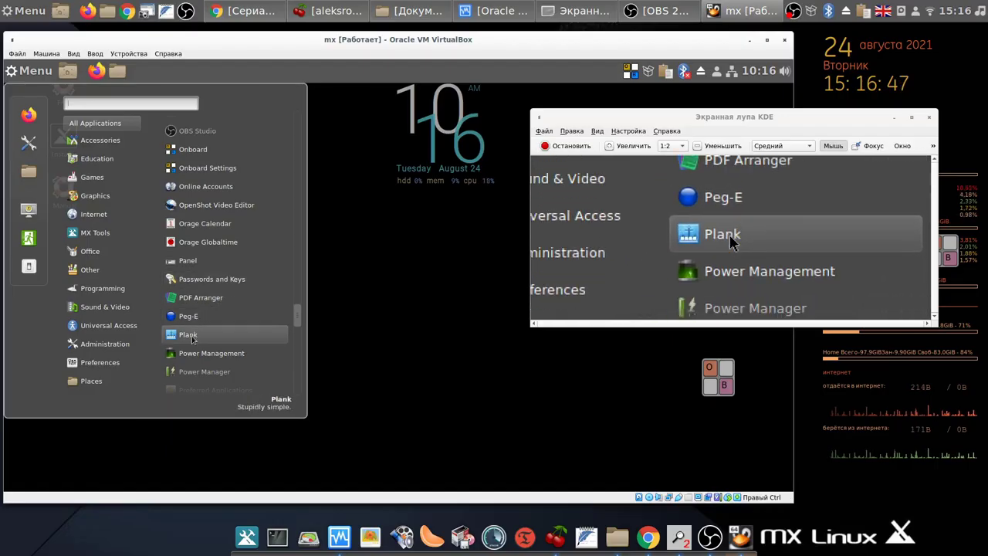
click(193, 337)
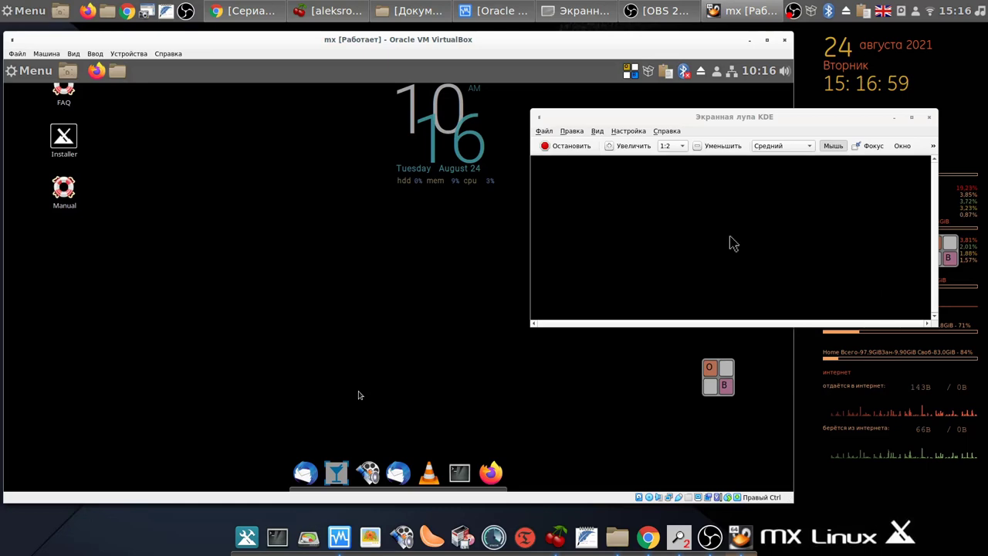
Open Startup Applications in the guest's System Settings and move the screen magnifier clear of its window
click(45, 80)
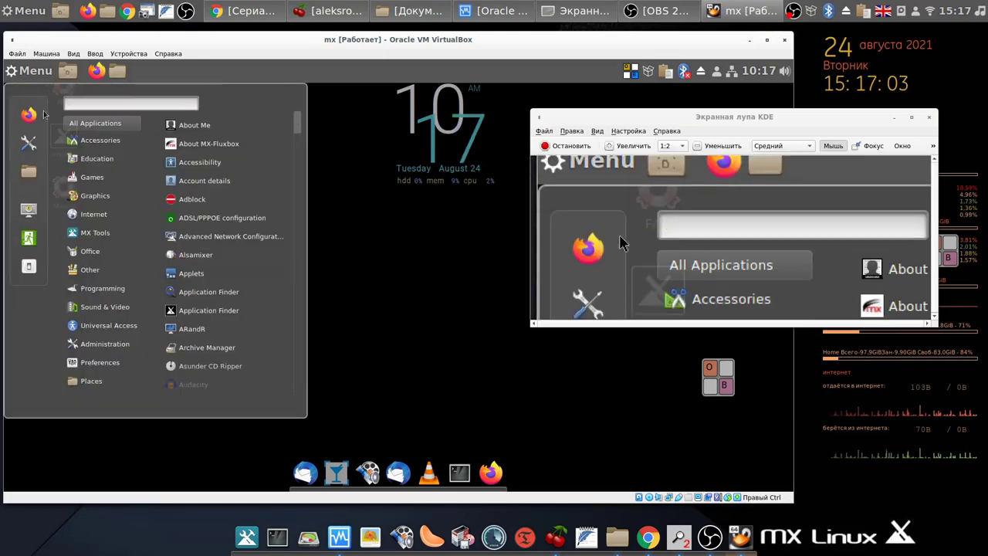
click(27, 154)
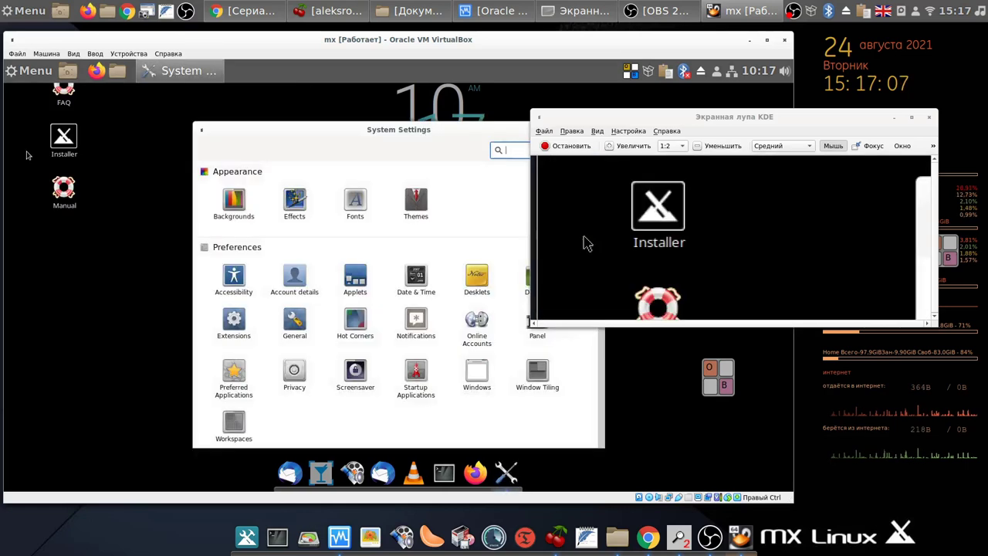
click(416, 376)
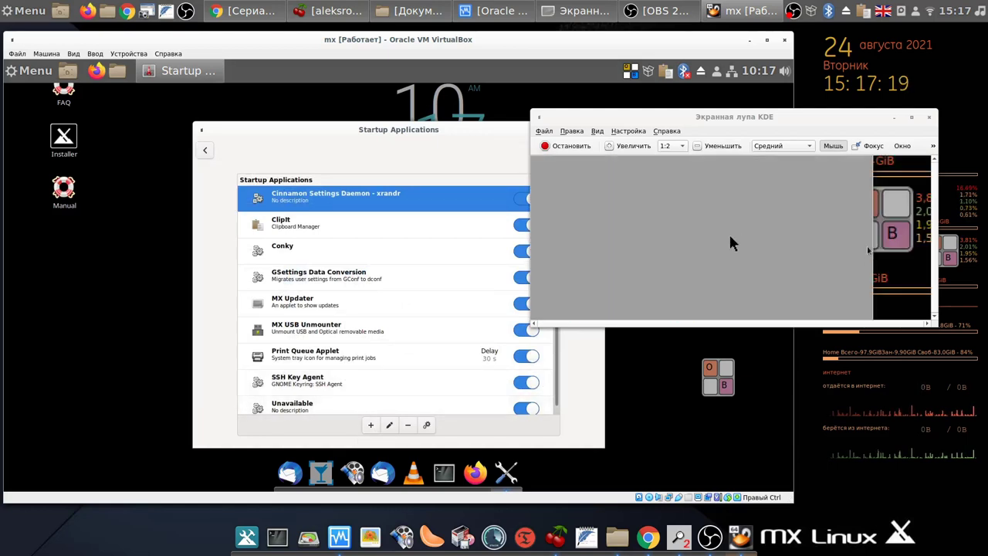
drag(850, 124, 925, 47)
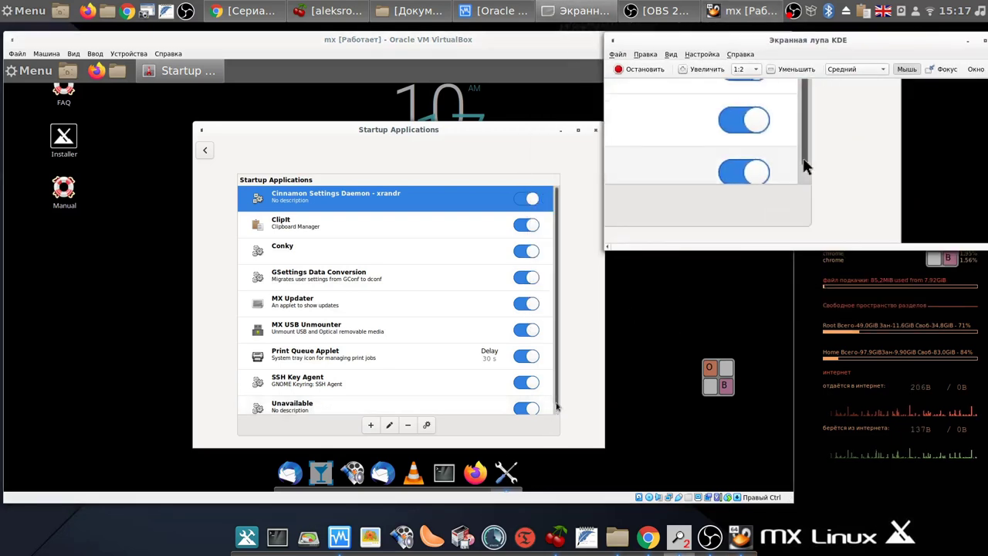
Add the Onboard application to the guest's startup applications from the list of installed applications
scroll(556, 415, down, 1)
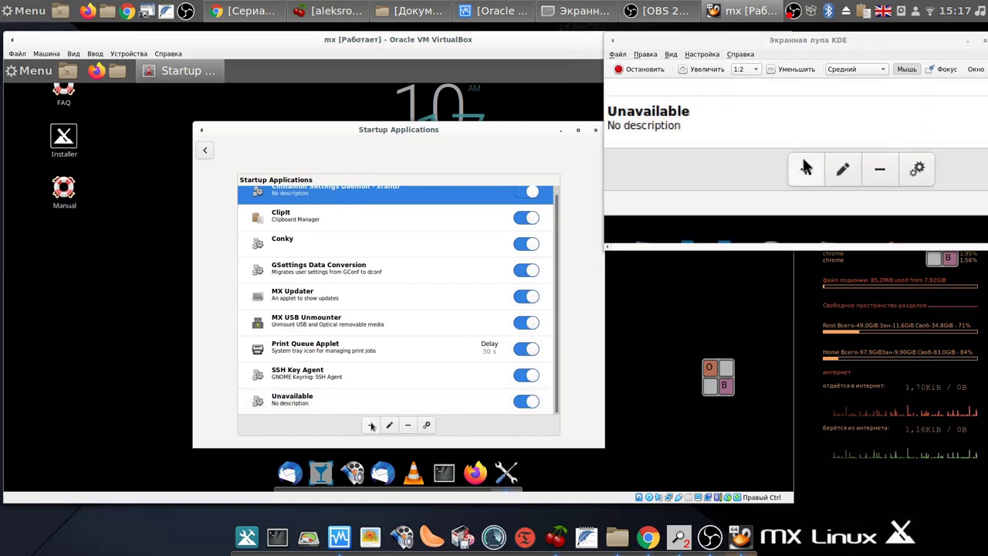
click(370, 425)
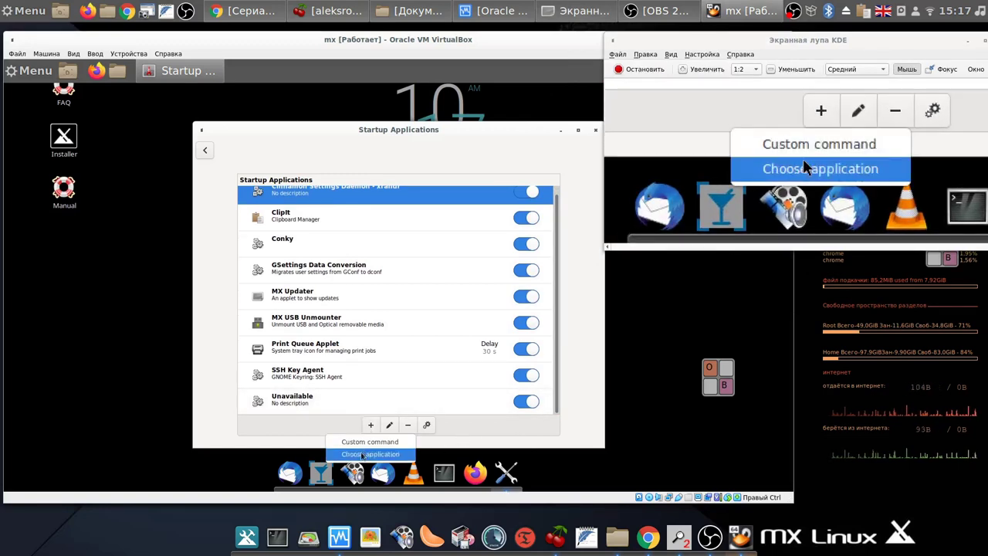
click(360, 457)
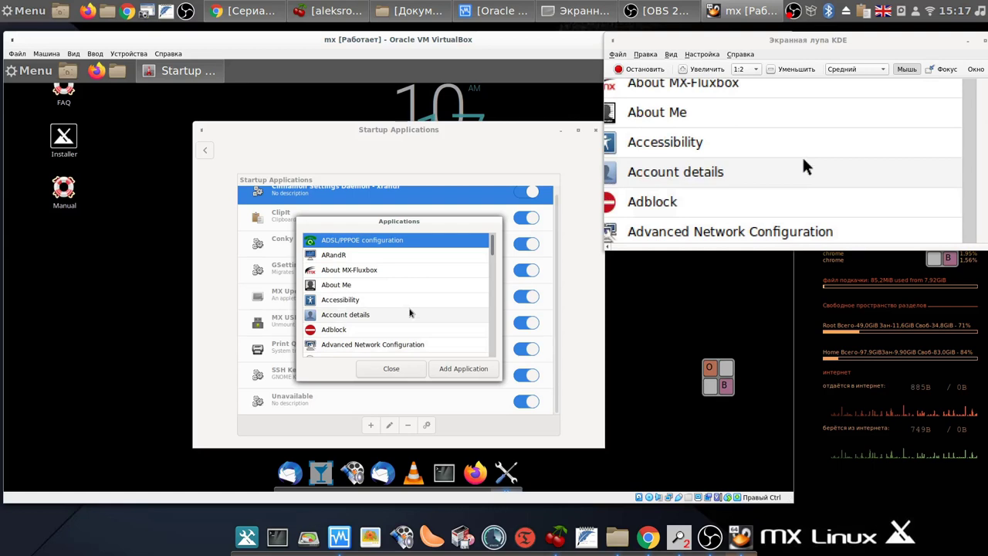
scroll(410, 312, down, 5)
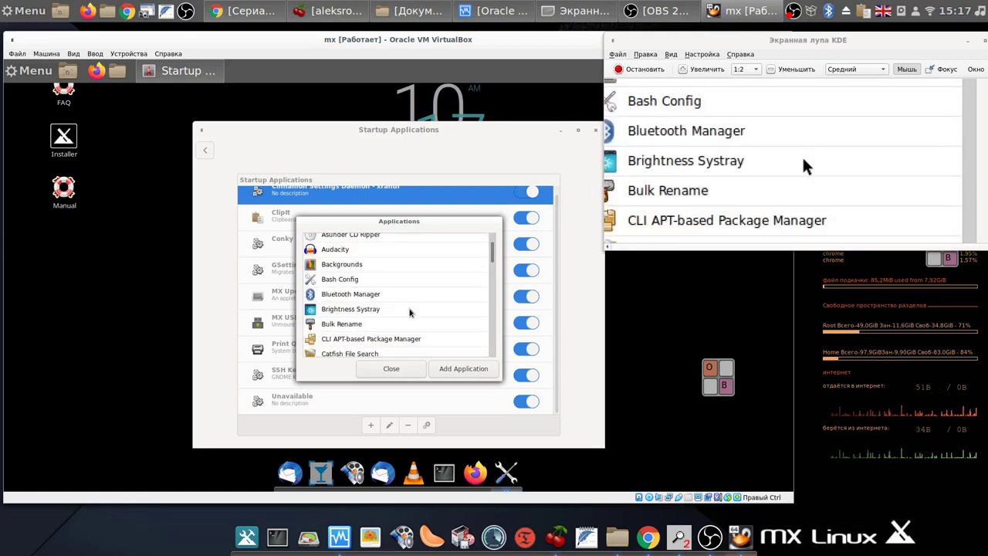
scroll(382, 323, down, 5)
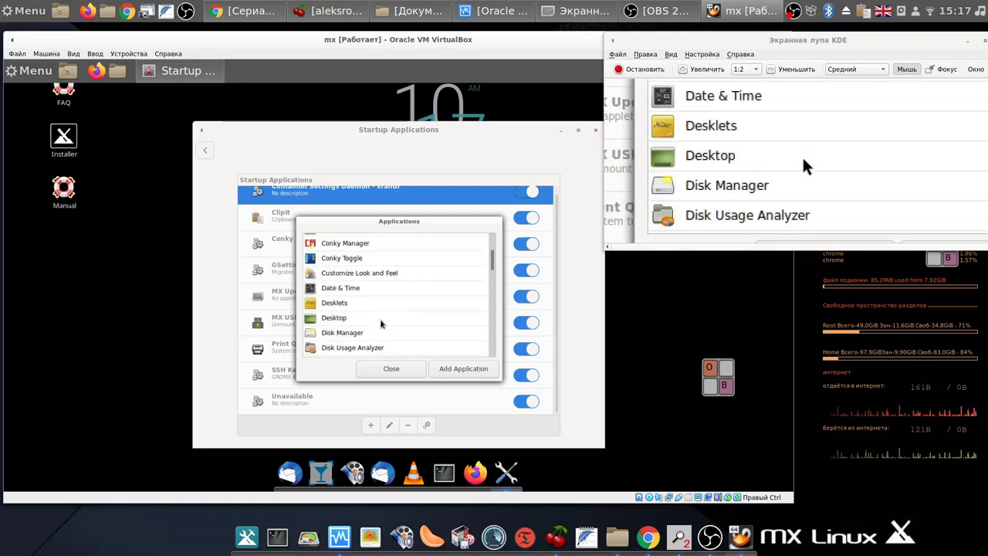
scroll(380, 323, down, 5)
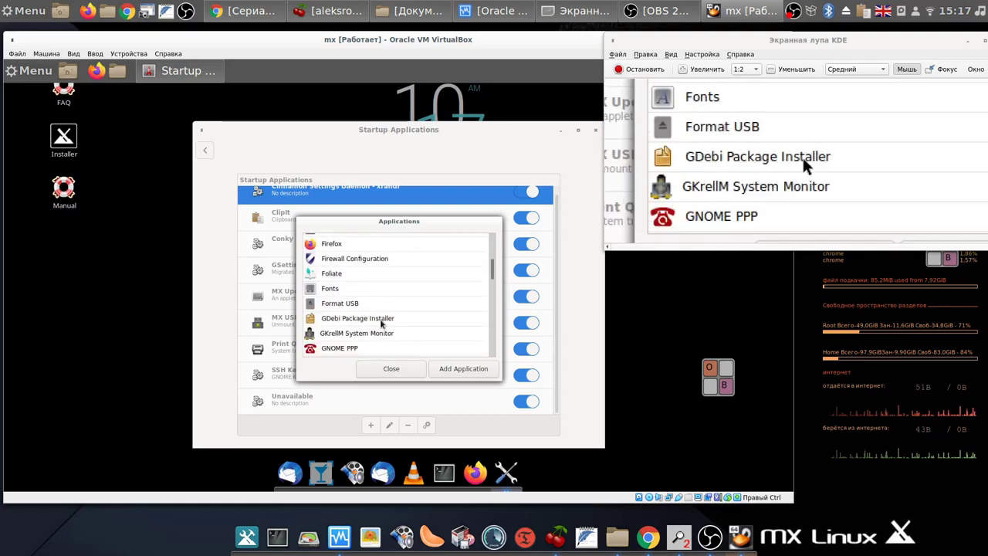
scroll(380, 324, down, 6)
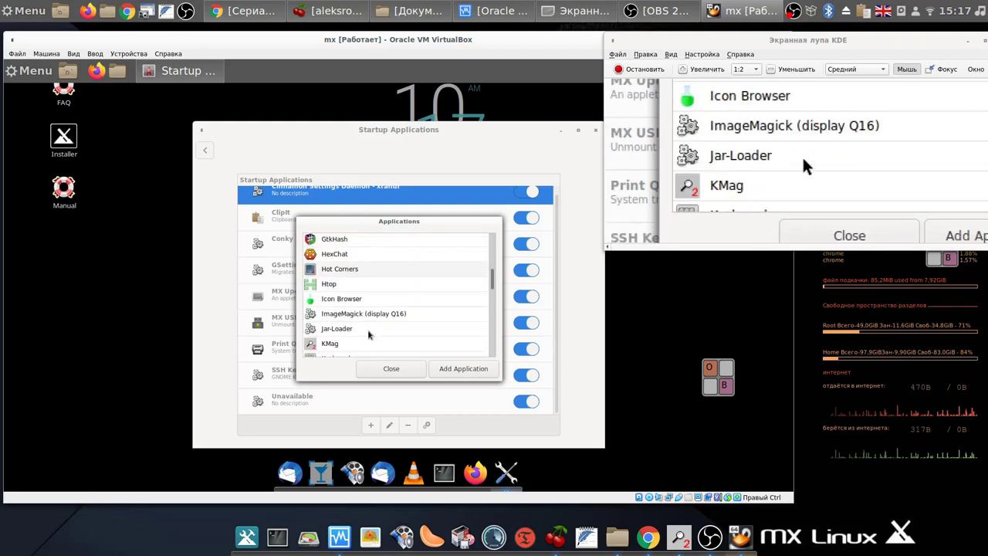
scroll(368, 334, down, 2)
scroll(369, 334, down, 1)
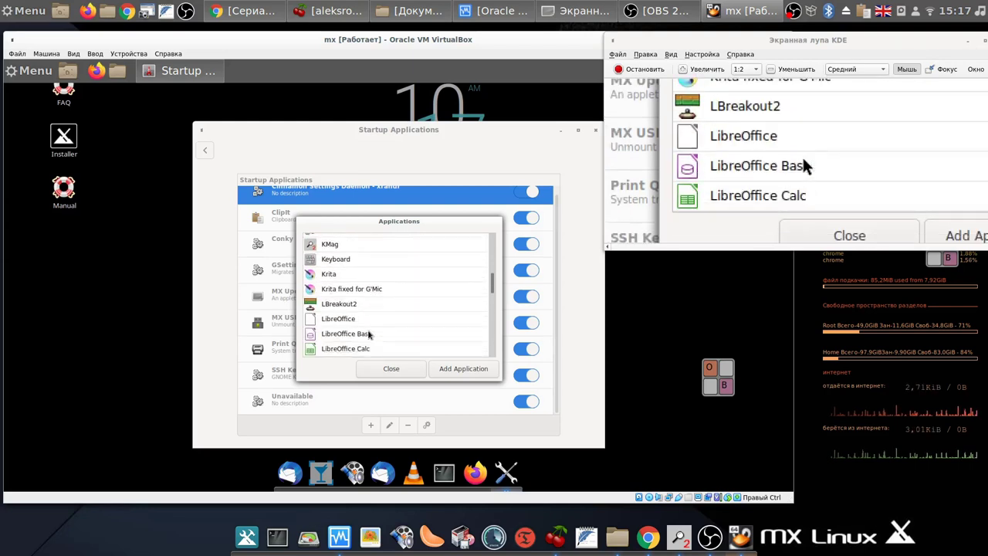
scroll(368, 333, down, 5)
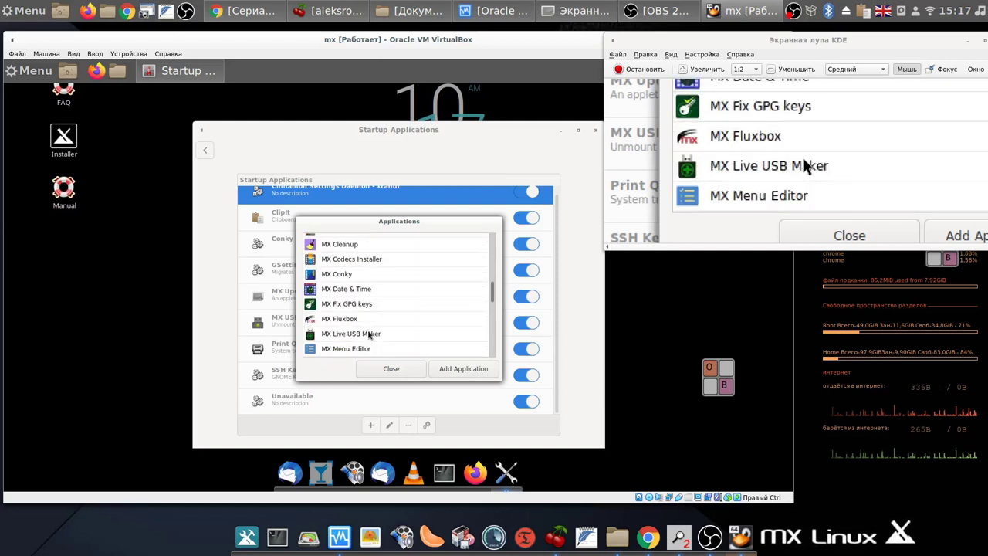
scroll(368, 334, down, 5)
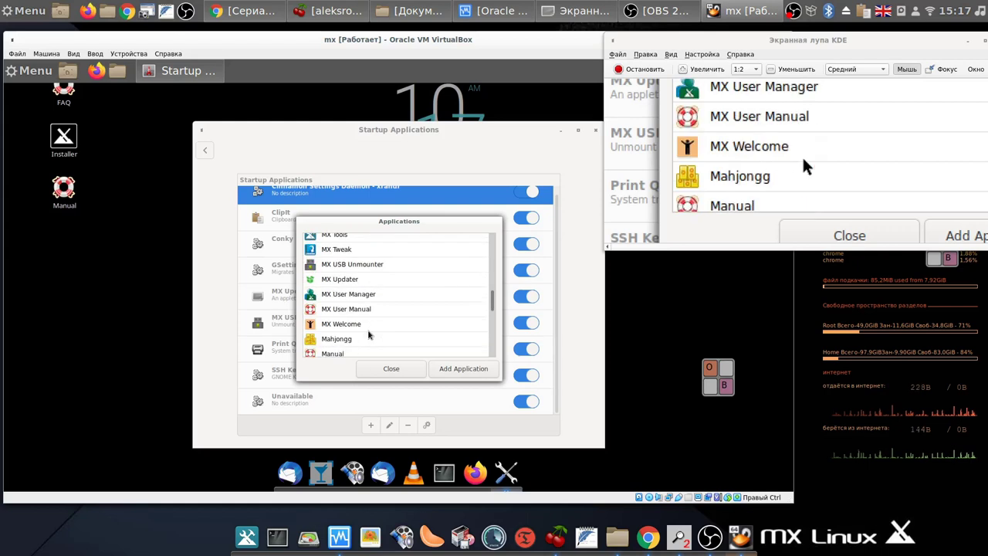
scroll(368, 333, down, 3)
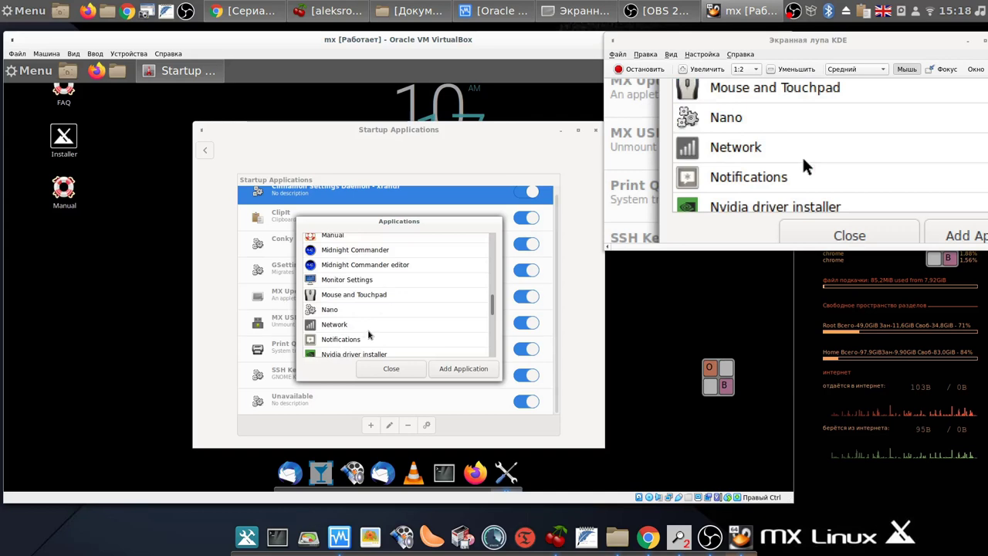
scroll(368, 333, down, 3)
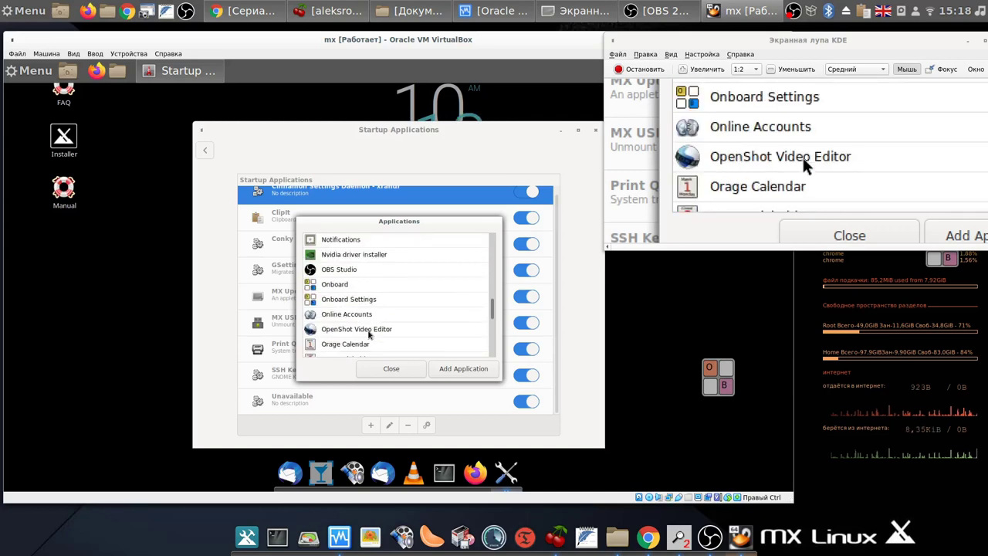
click(335, 287)
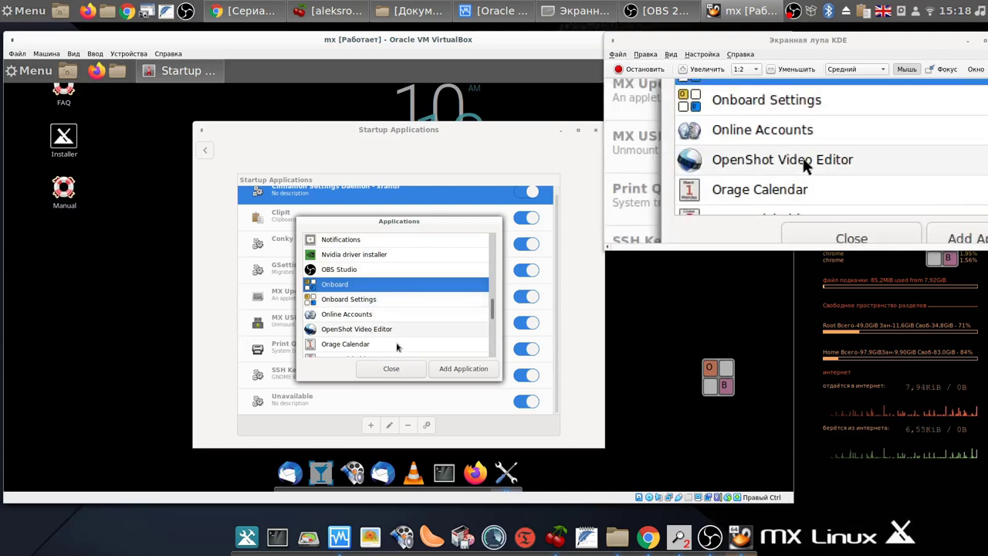
click(481, 371)
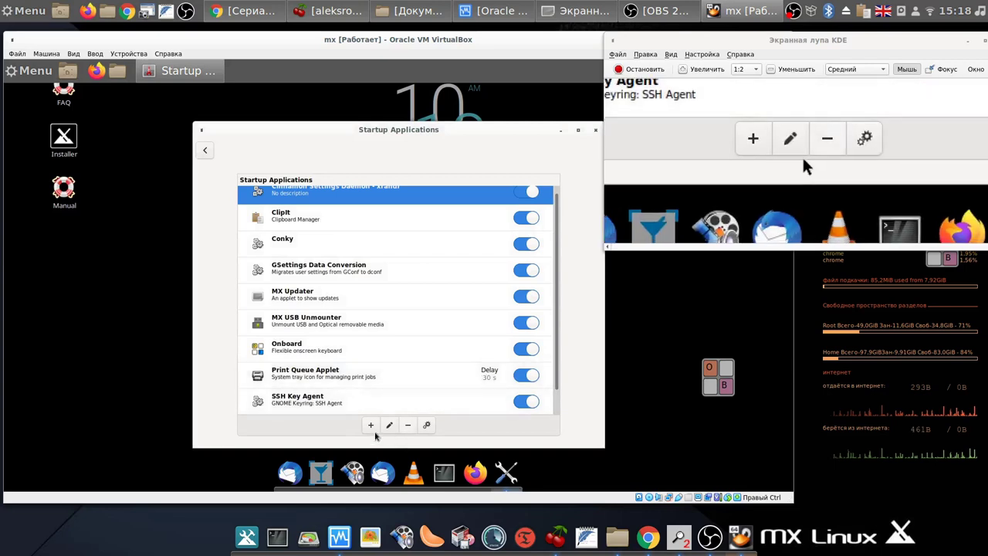
Add the Plank application to the guest's startup applications as well, and close the Startup Applications window
click(370, 426)
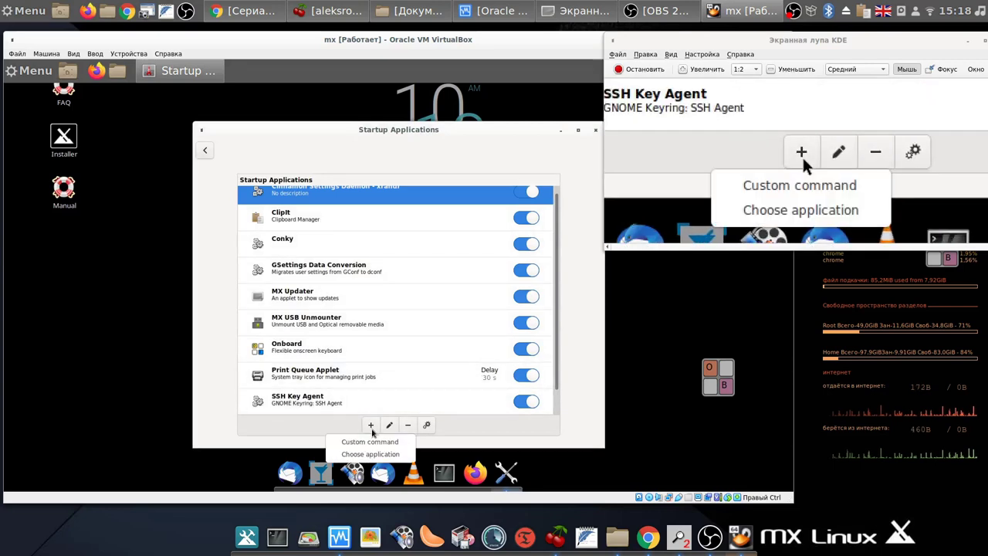
click(370, 454)
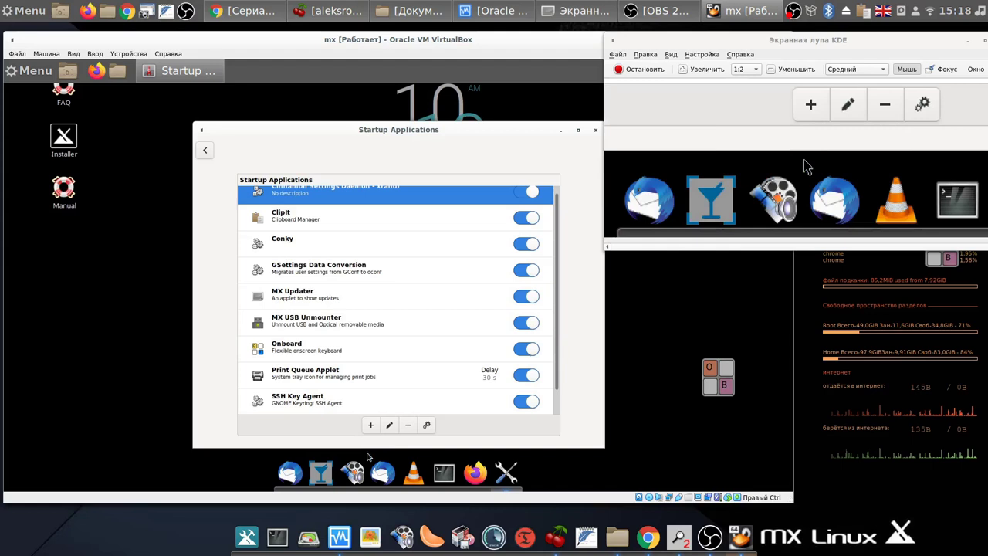
scroll(436, 307, down, 10)
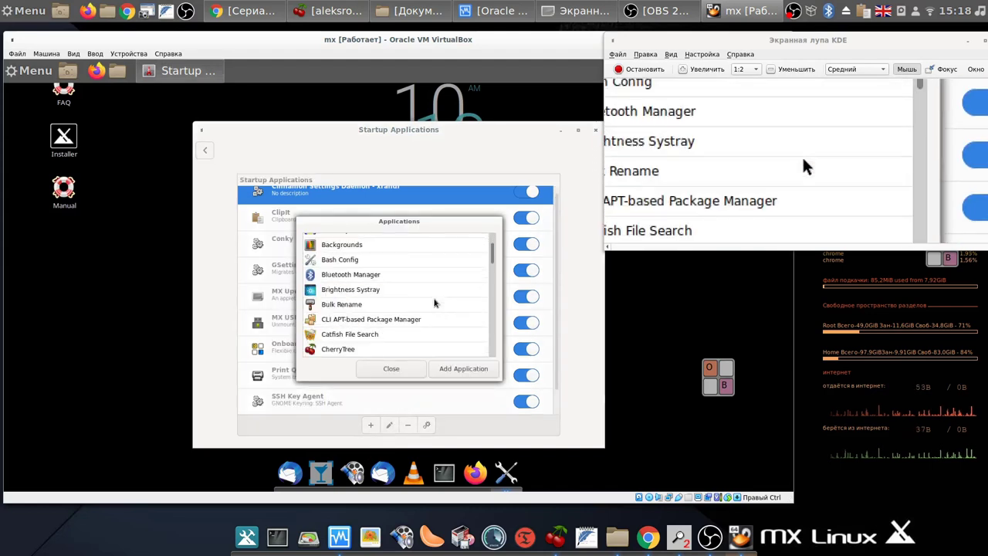
scroll(347, 316, down, 8)
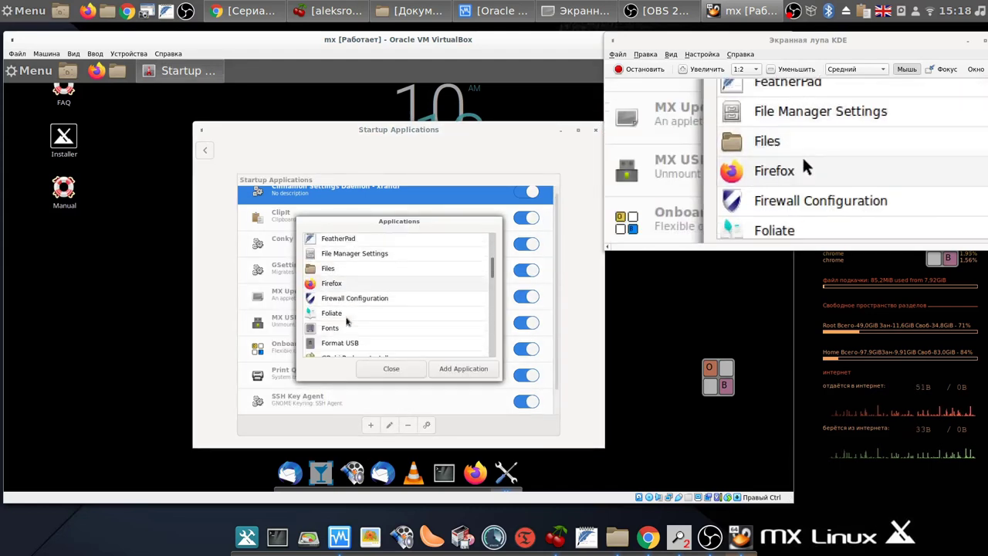
scroll(346, 321, down, 12)
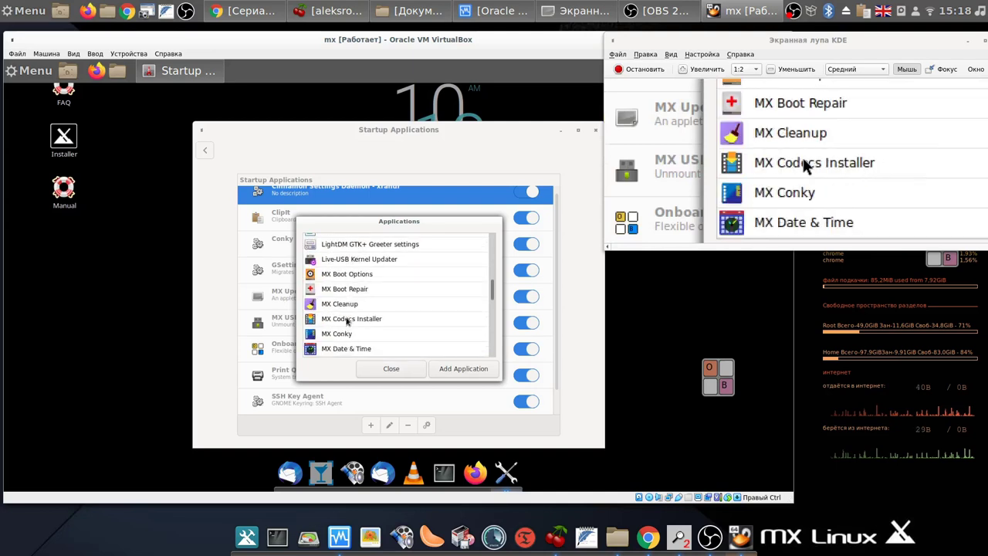
scroll(347, 322, down, 5)
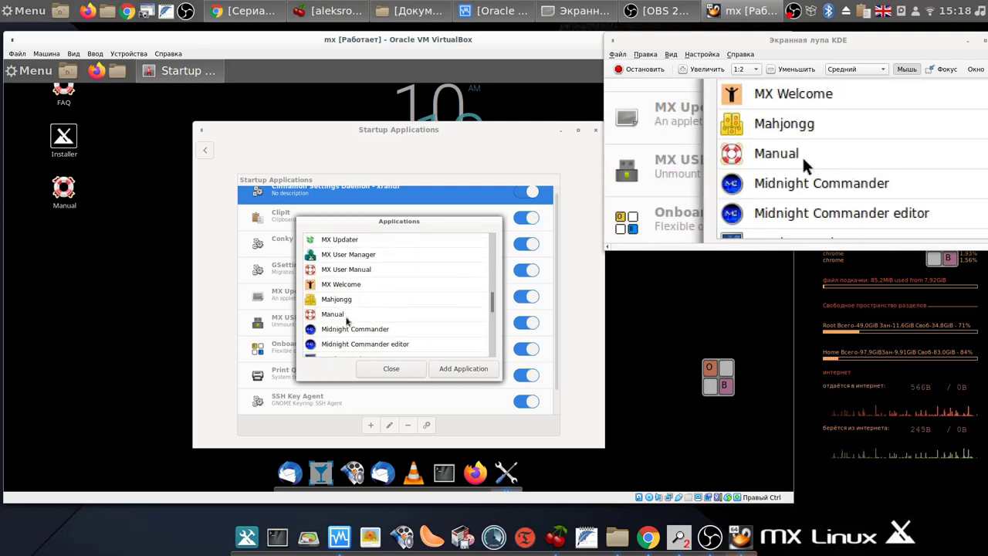
scroll(346, 321, down, 5)
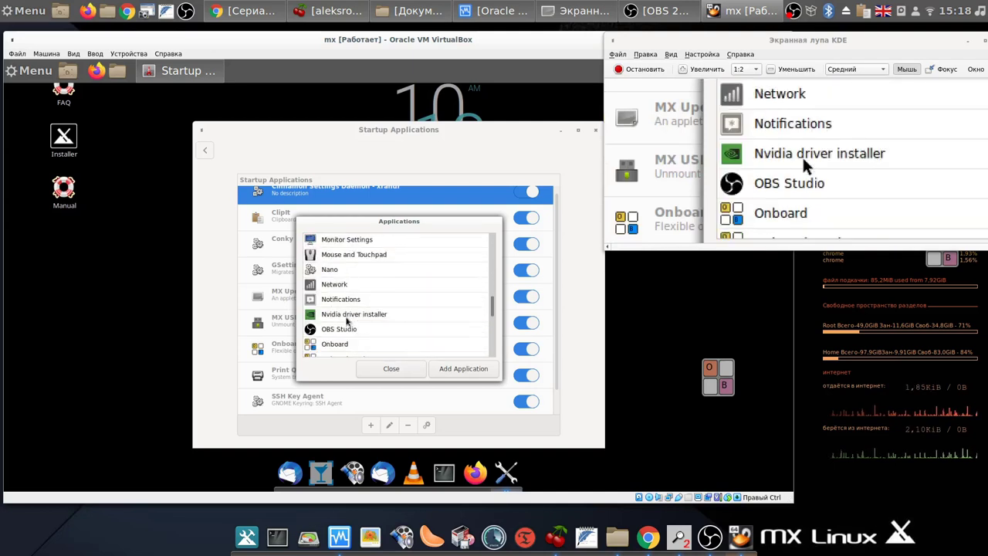
scroll(346, 322, down, 3)
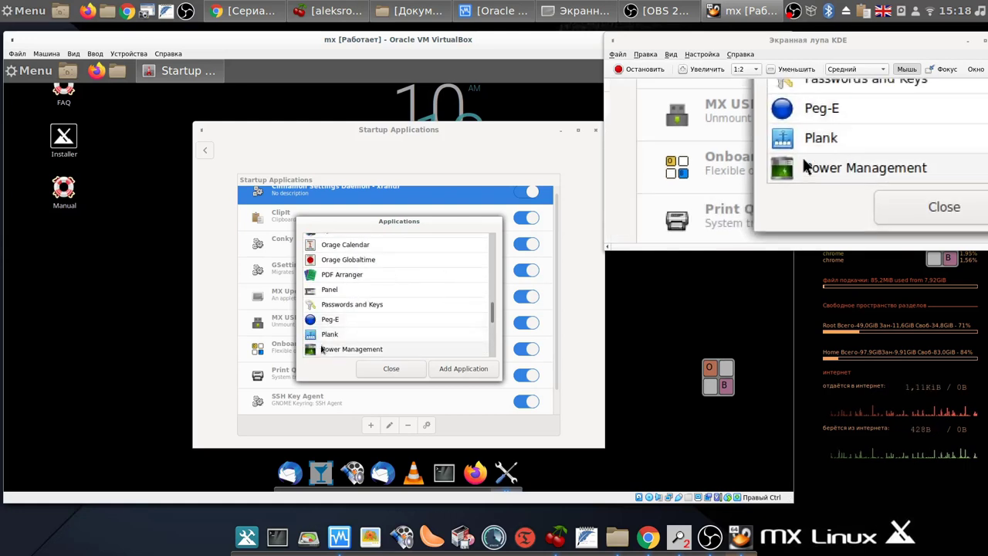
click(323, 337)
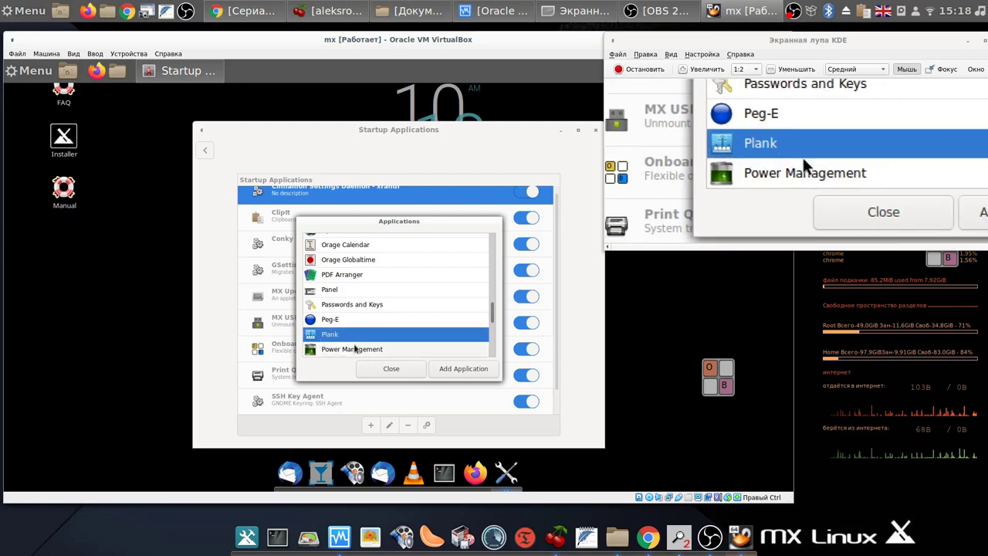
click(463, 369)
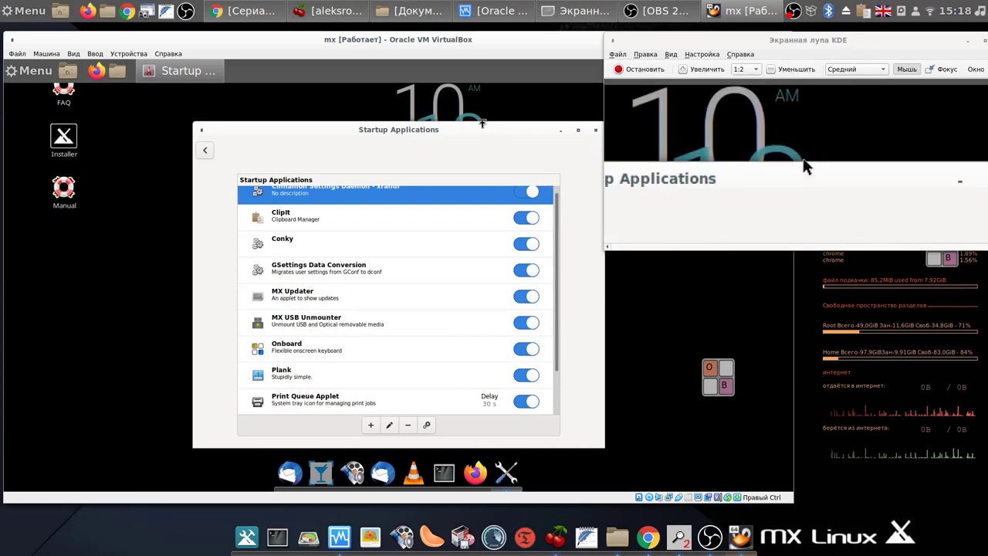
drag(434, 128, 353, 140)
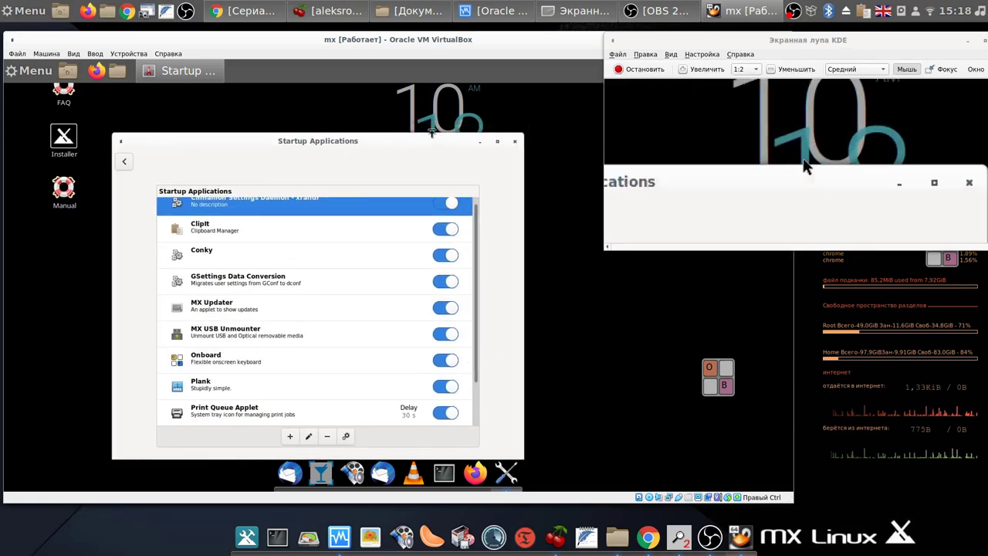
click(512, 145)
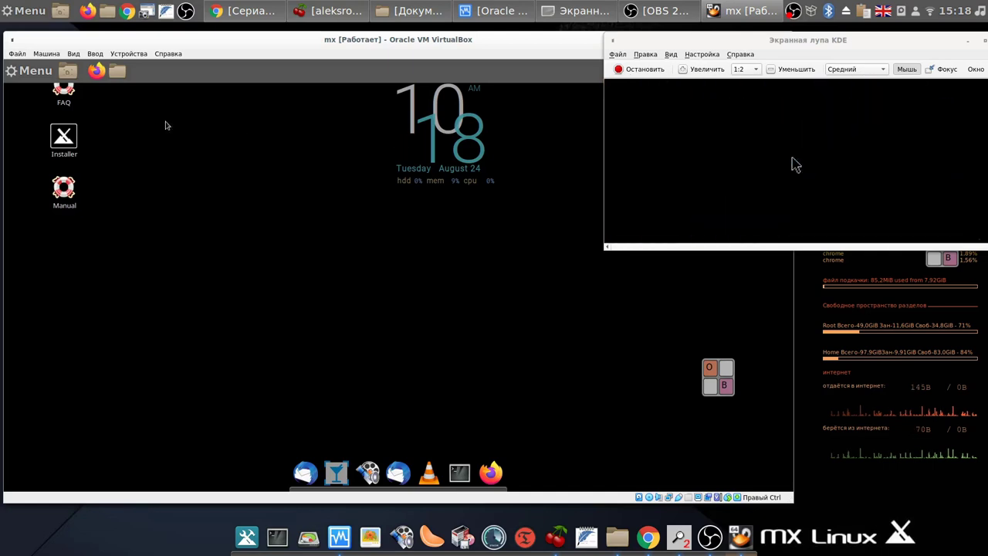
Launch Conky Manager from the full applications list in the guest
click(44, 76)
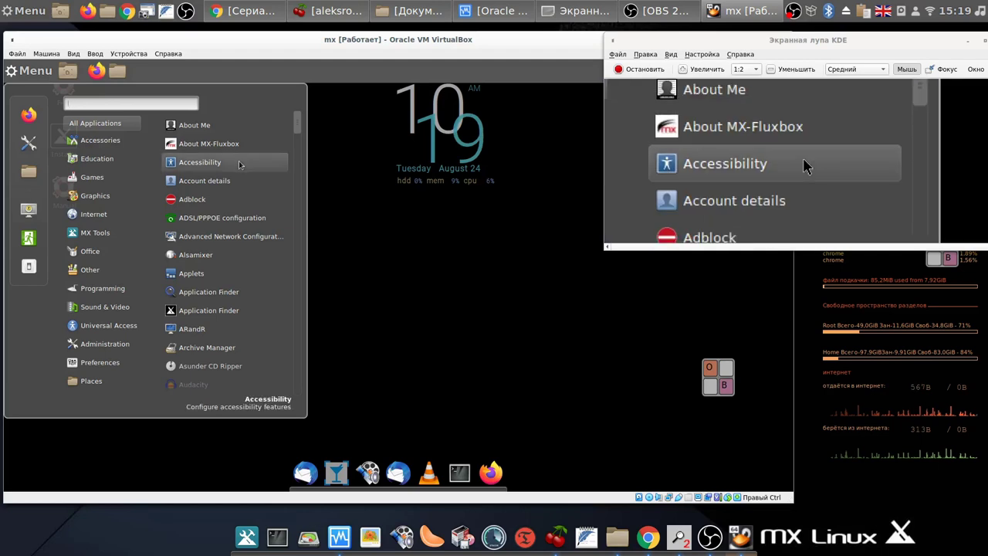
scroll(216, 244, down, 4)
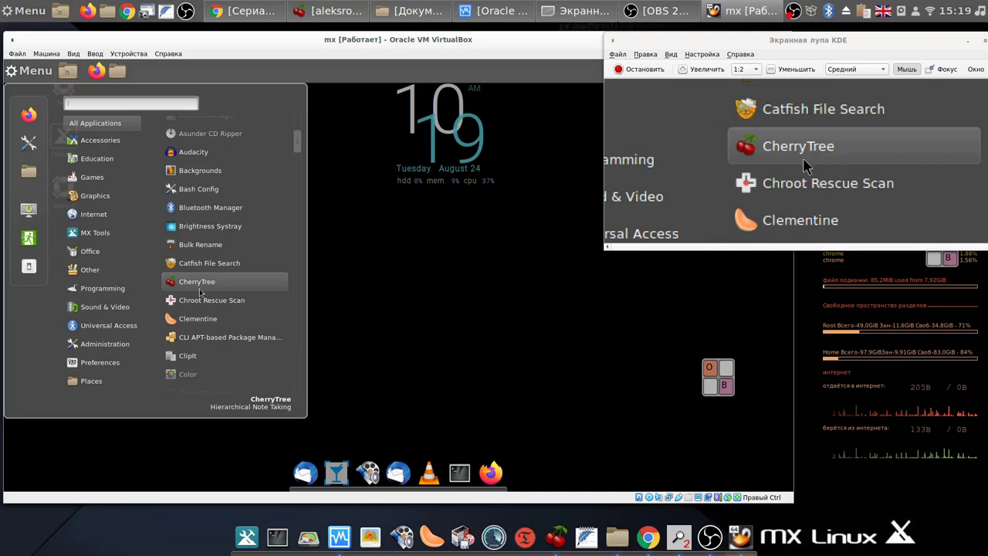
scroll(199, 294, down, 4)
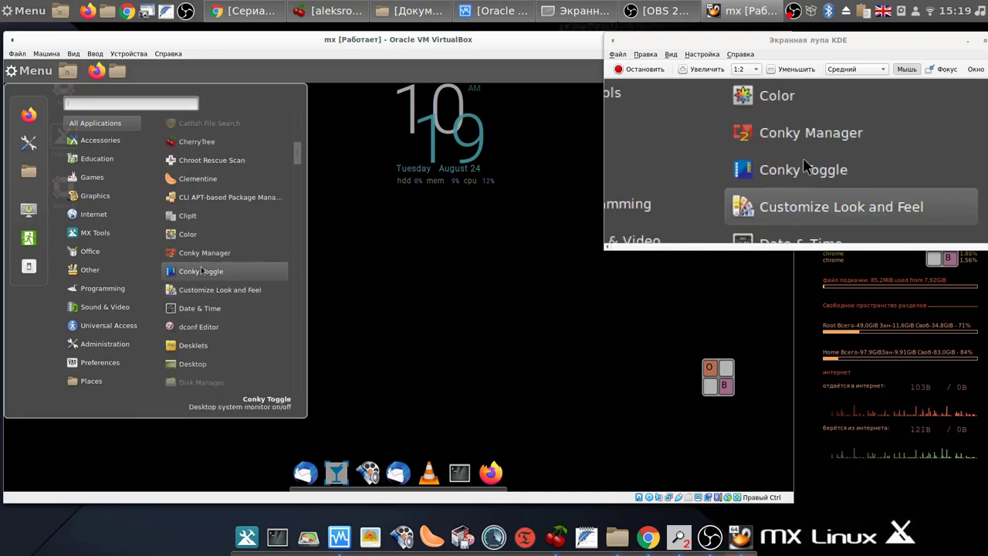
click(204, 254)
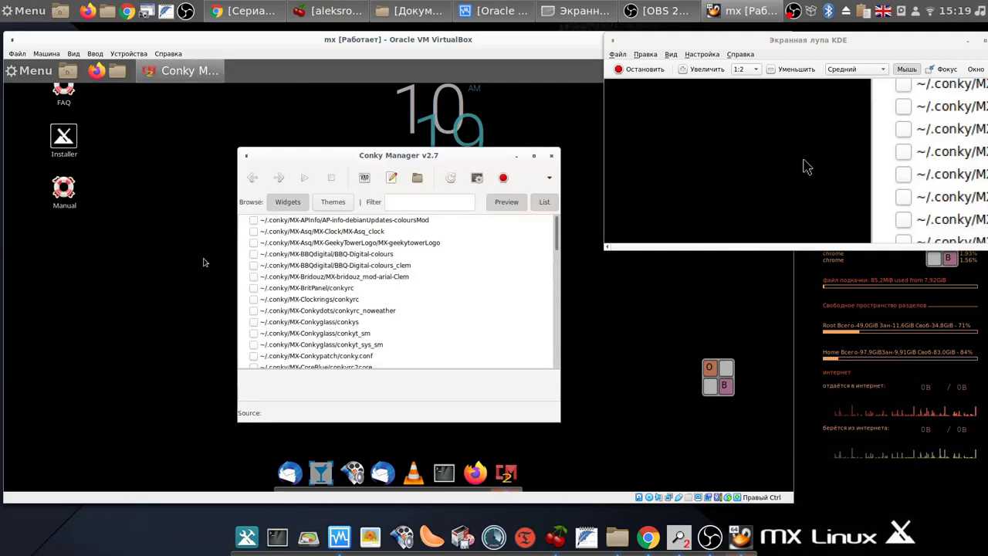
Turn off the MX-CowonBlue/MX-Cowon_blue_roboto widget in Conky Manager and look through the rest of the widget list
scroll(340, 286, down, 3)
click(255, 321)
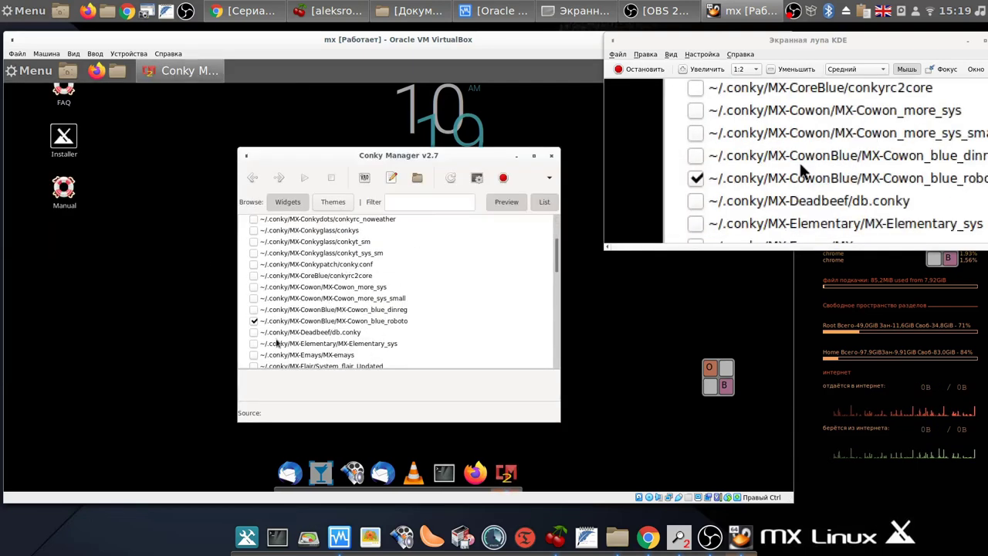
scroll(344, 332, down, 5)
scroll(351, 340, down, 8)
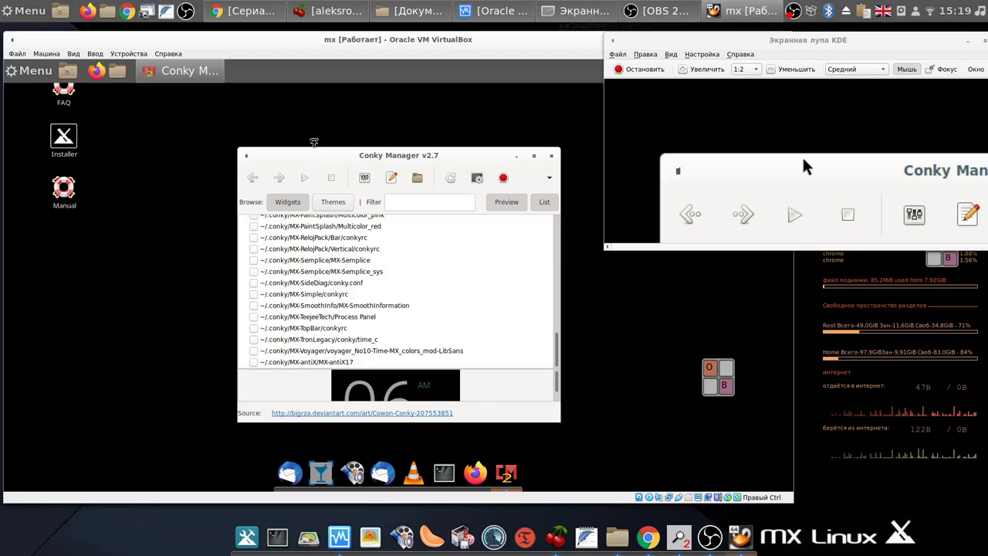
Bring up the host's Документы folder with the Conky files and minimize the screen magnifier
click(443, 13)
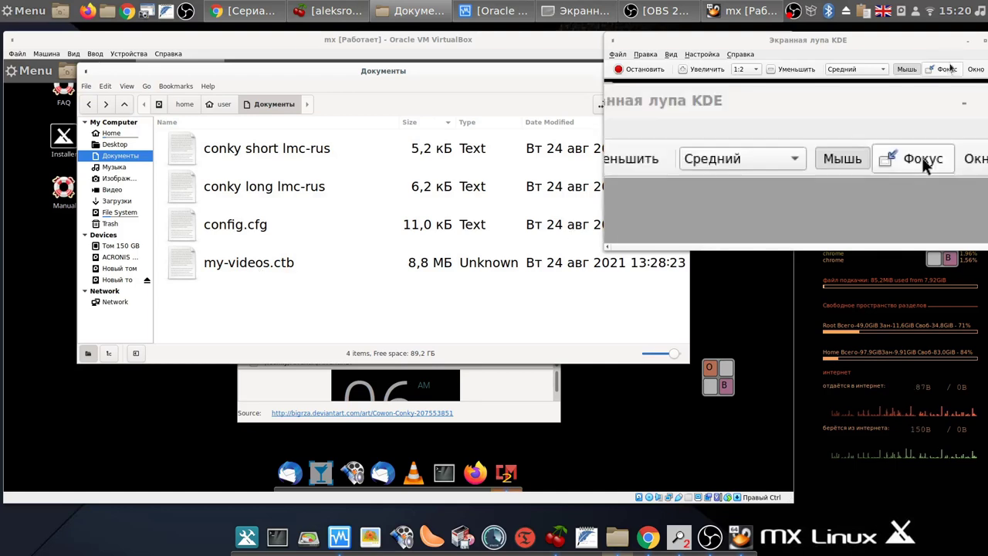
drag(933, 46, 891, 66)
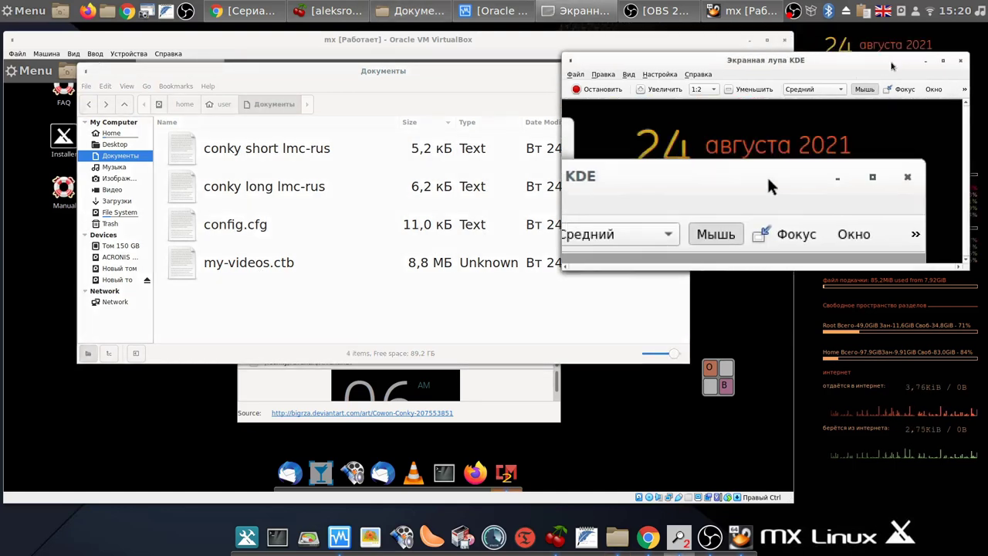
click(925, 63)
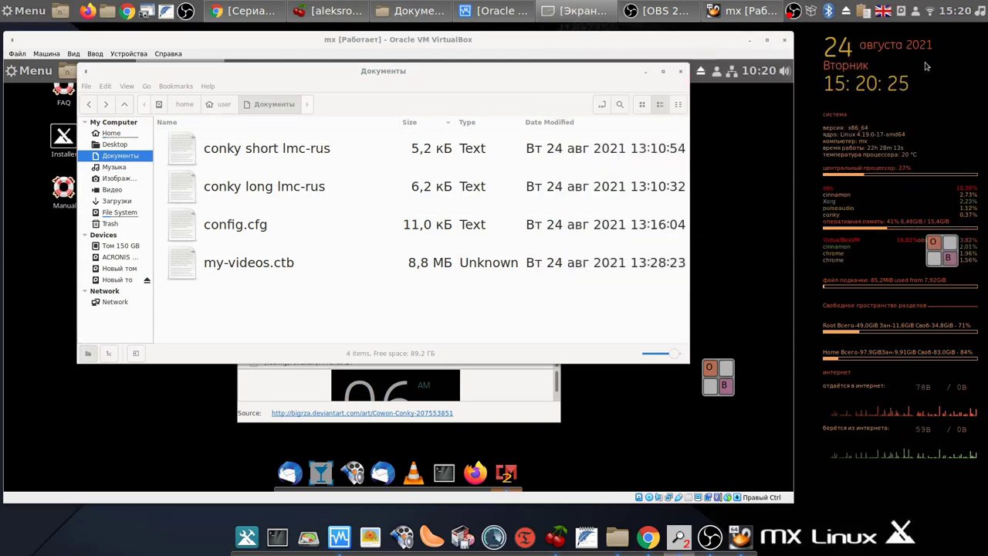
Close the host's Документы folder, then keep Conky Manager in the guest's dock and close its window
click(681, 72)
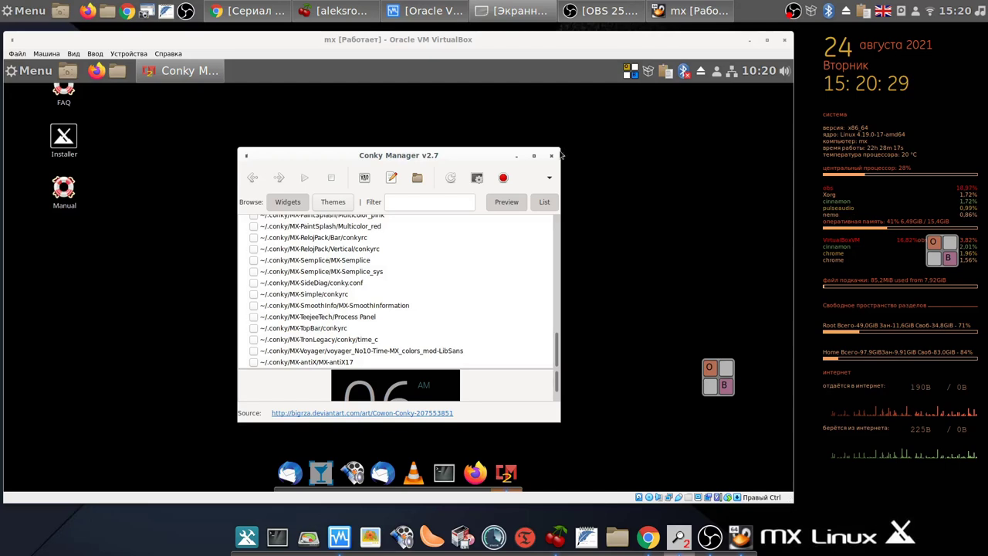
right_click(514, 473)
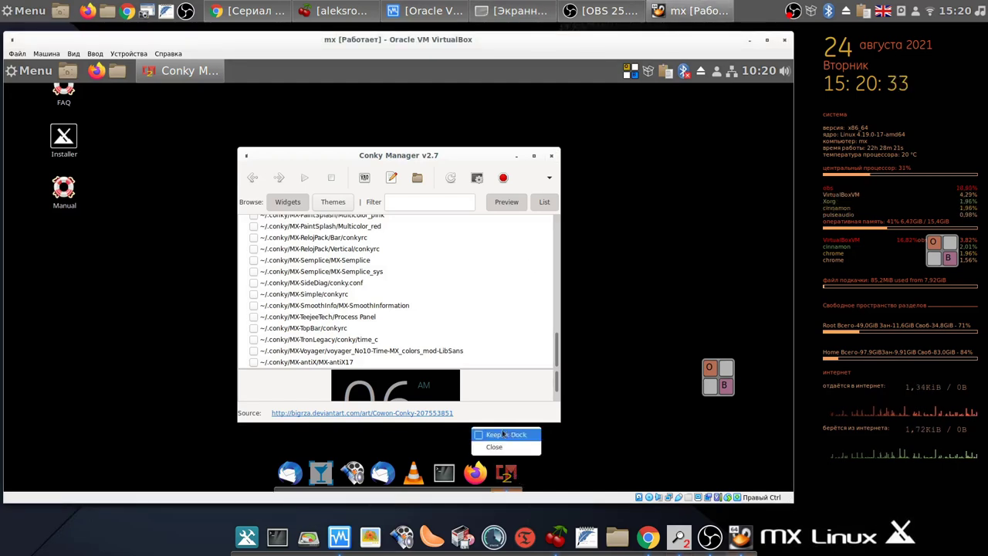
click(504, 434)
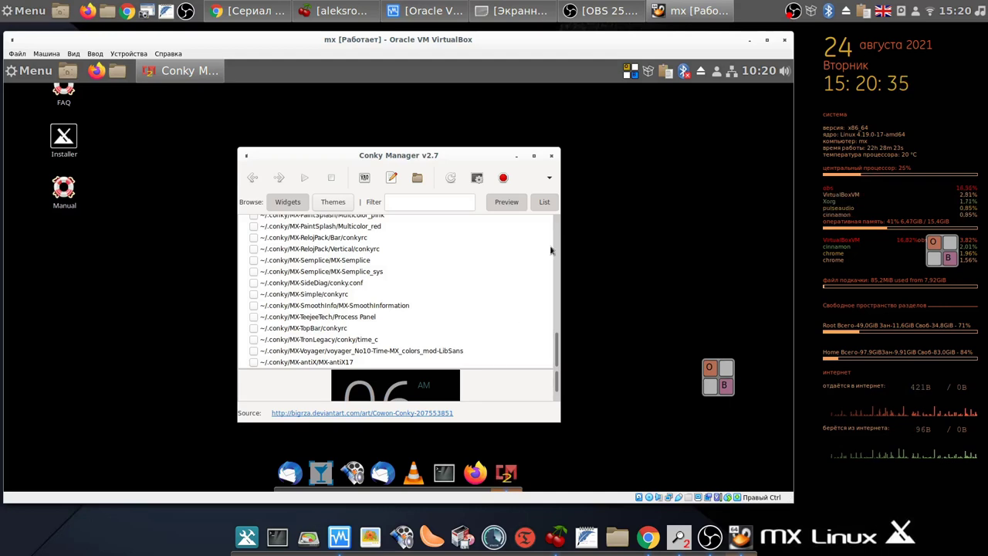
click(551, 158)
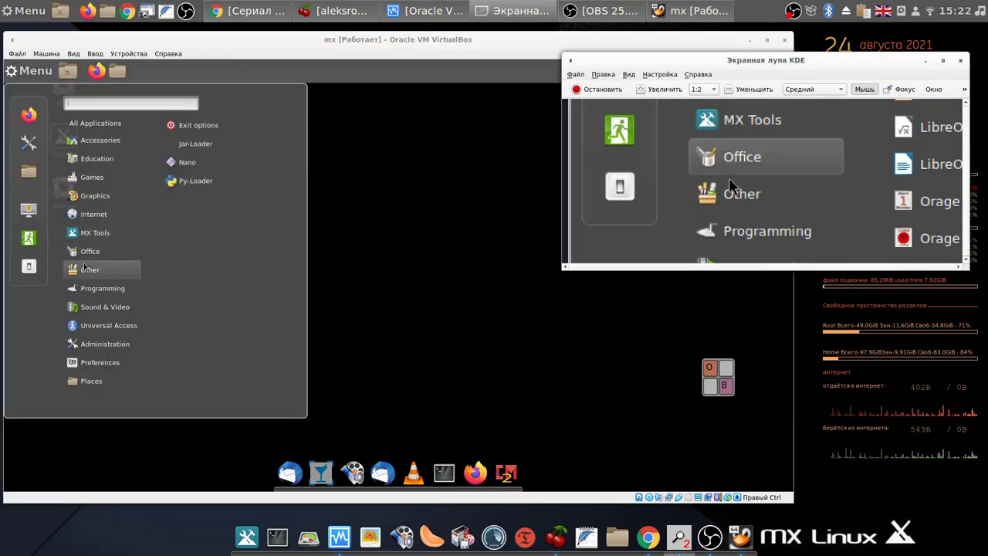
Launch SimpleScreenRecorder from the guest's Sound & Video applications, view its input settings page and close it
mouse_move(89, 292)
mouse_move(87, 309)
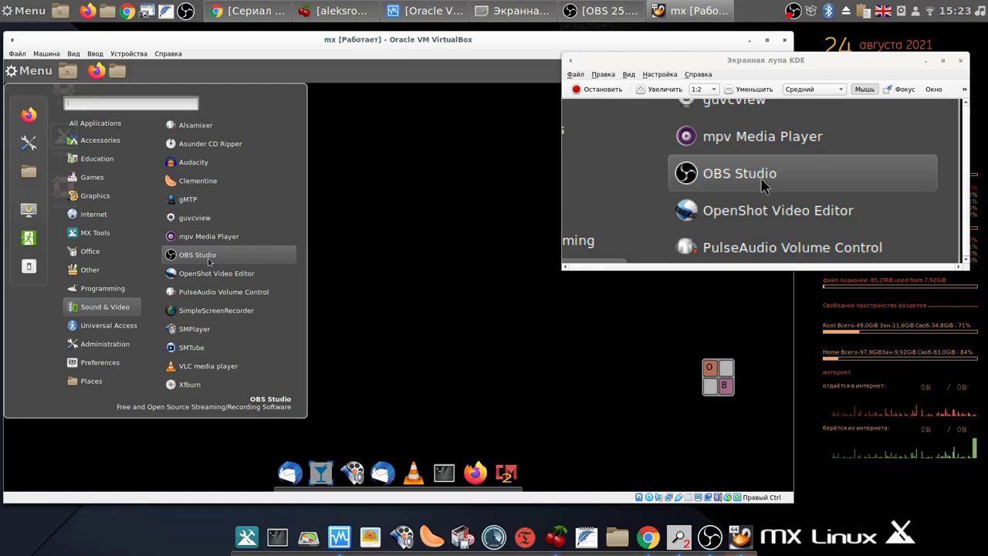
click(218, 311)
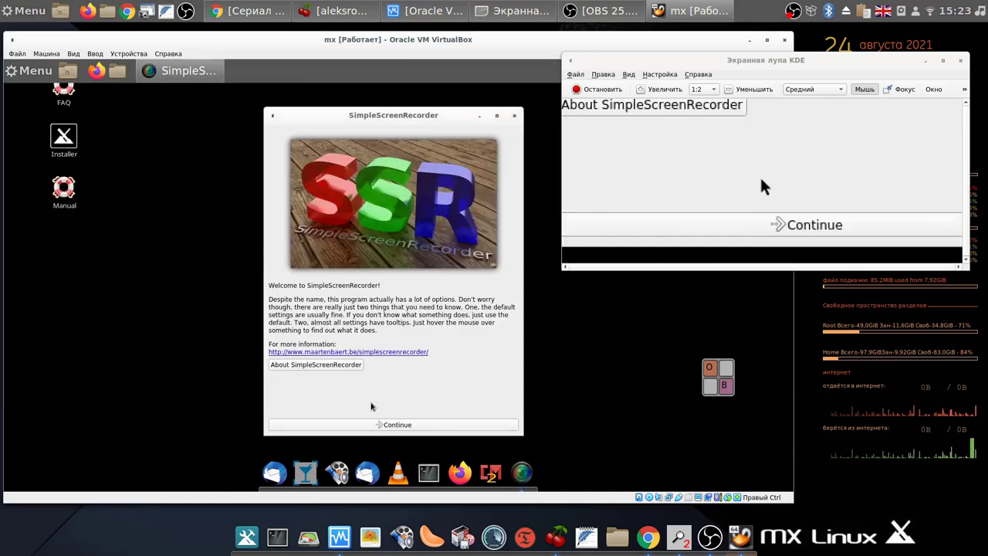
click(419, 429)
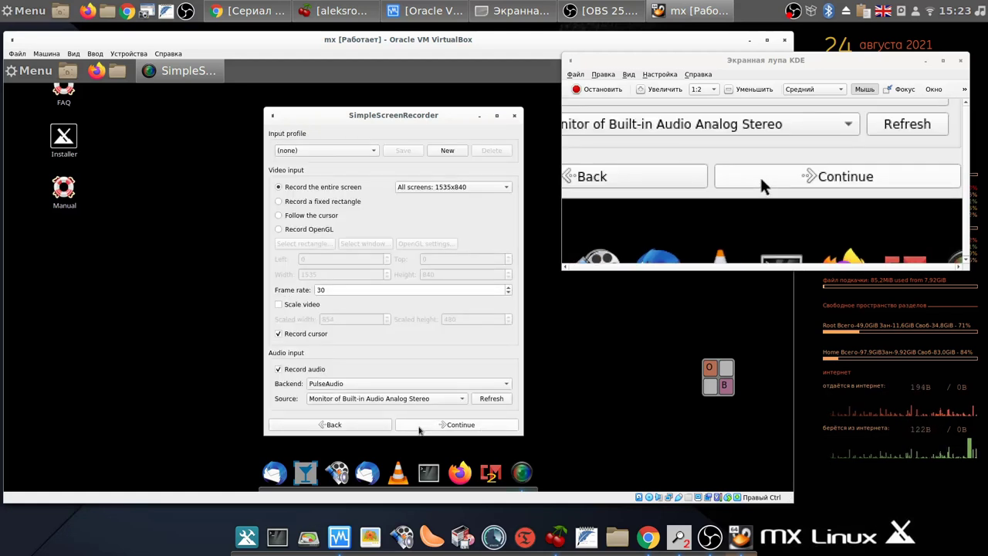
click(510, 116)
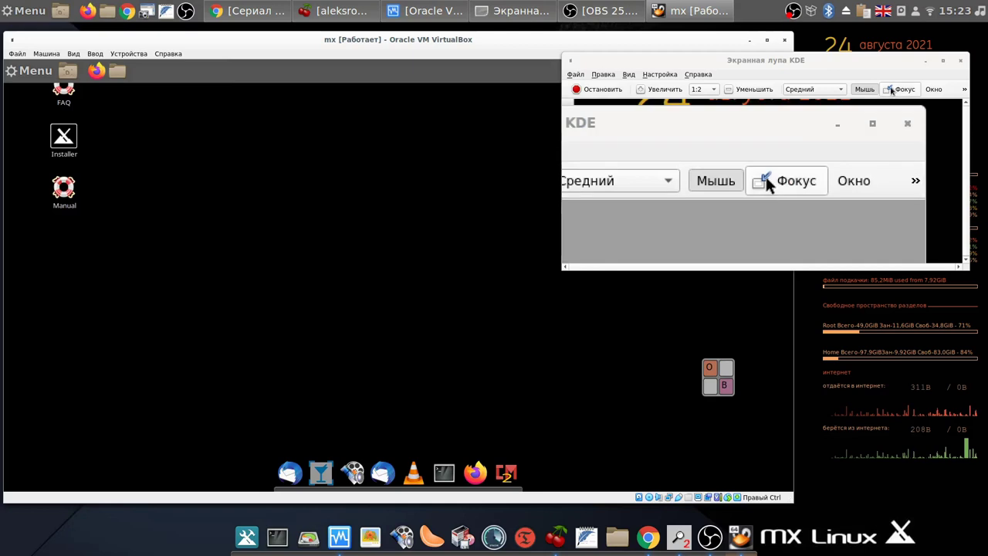
Minimize the screen magnifier and start the Package Installer from the Software section of the guest's MX Tools
drag(895, 68, 845, 84)
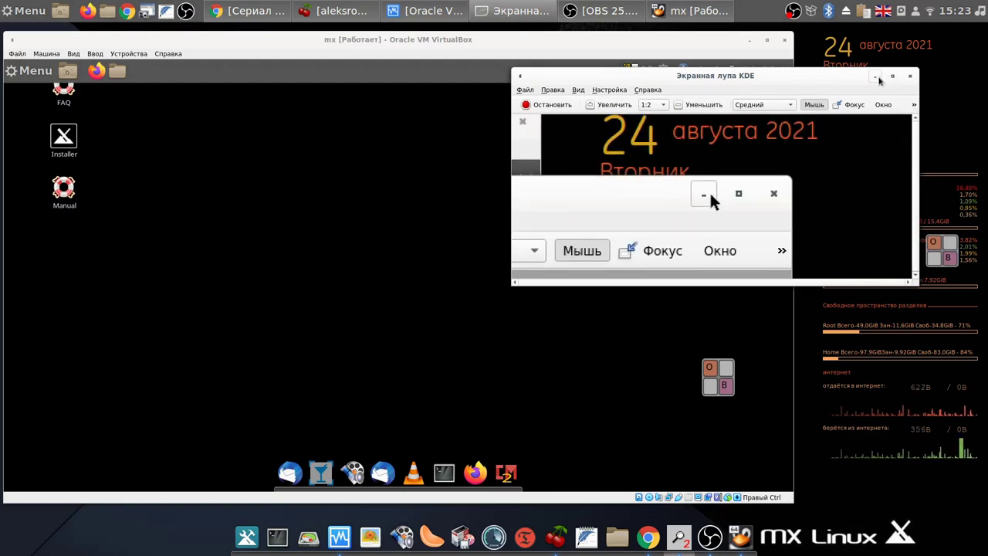
click(875, 78)
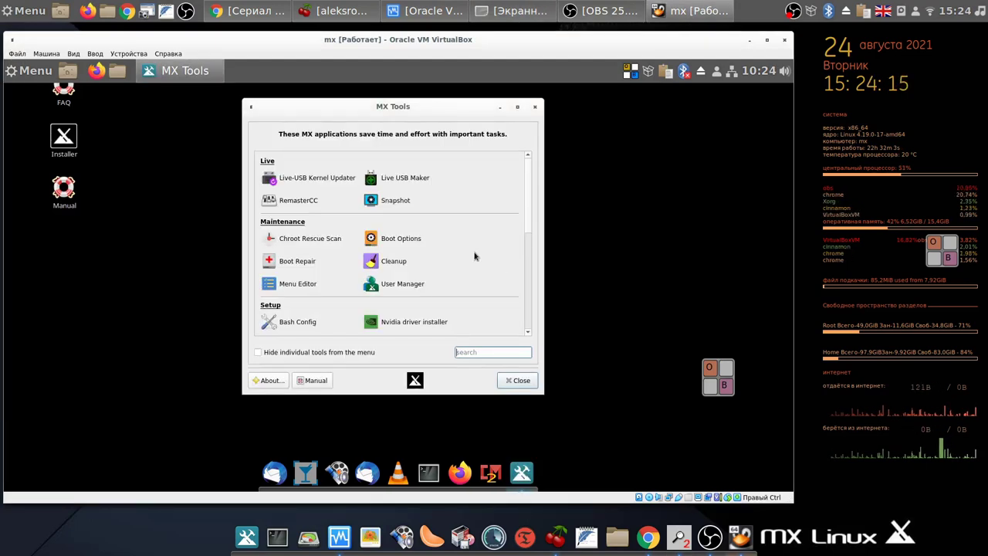
scroll(475, 256, down, 3)
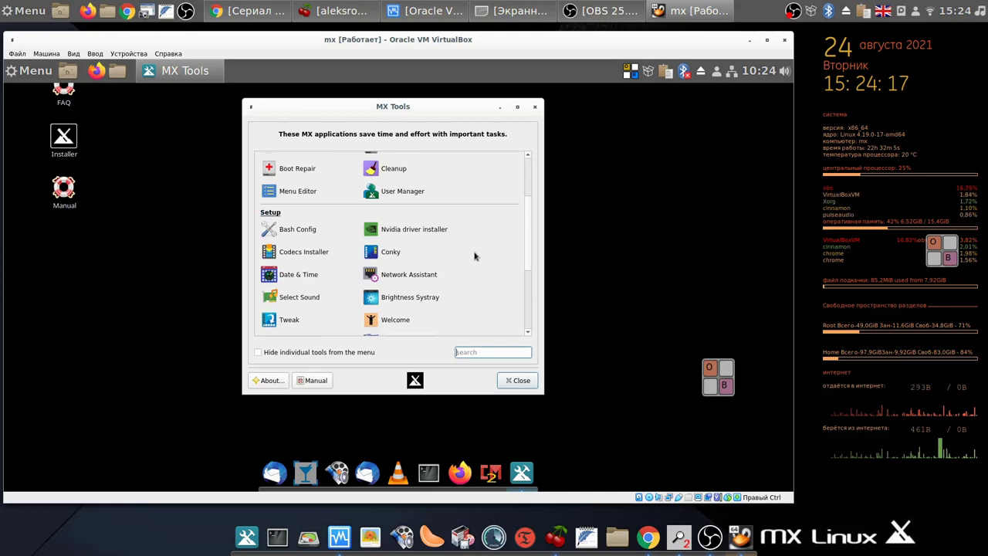
scroll(475, 257, down, 5)
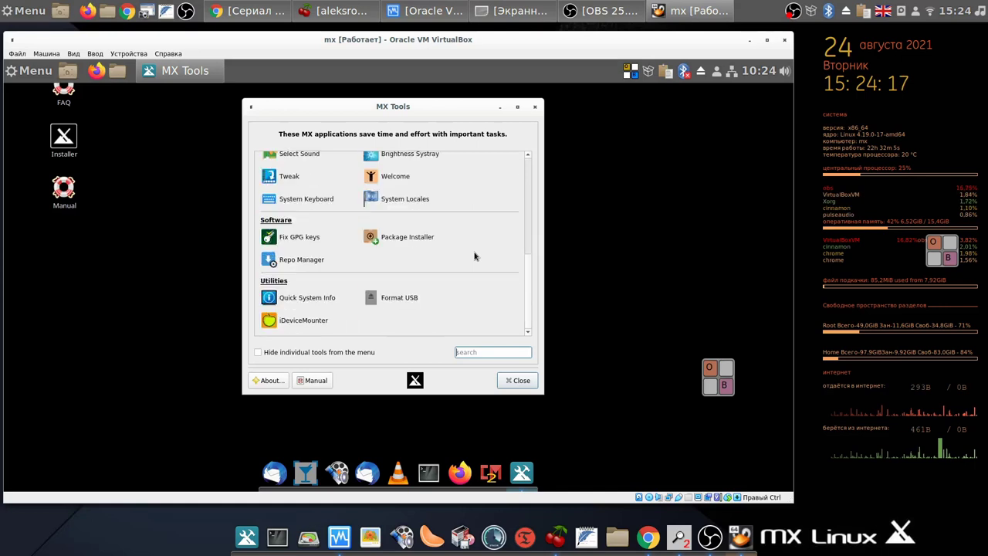
click(389, 237)
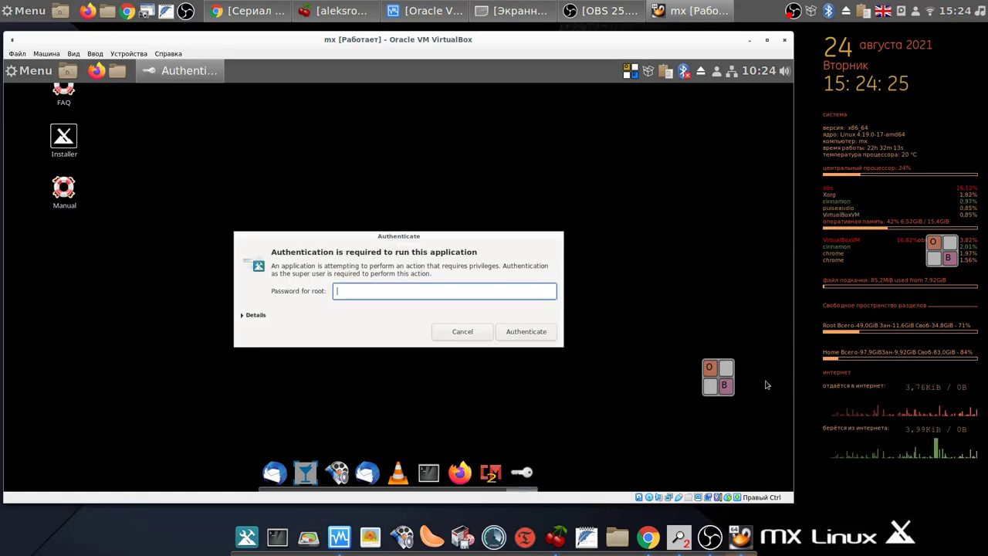
Try to authenticate the Package Installer by entering the root password with the Onboard keyboard, and hide the keyboard
click(725, 380)
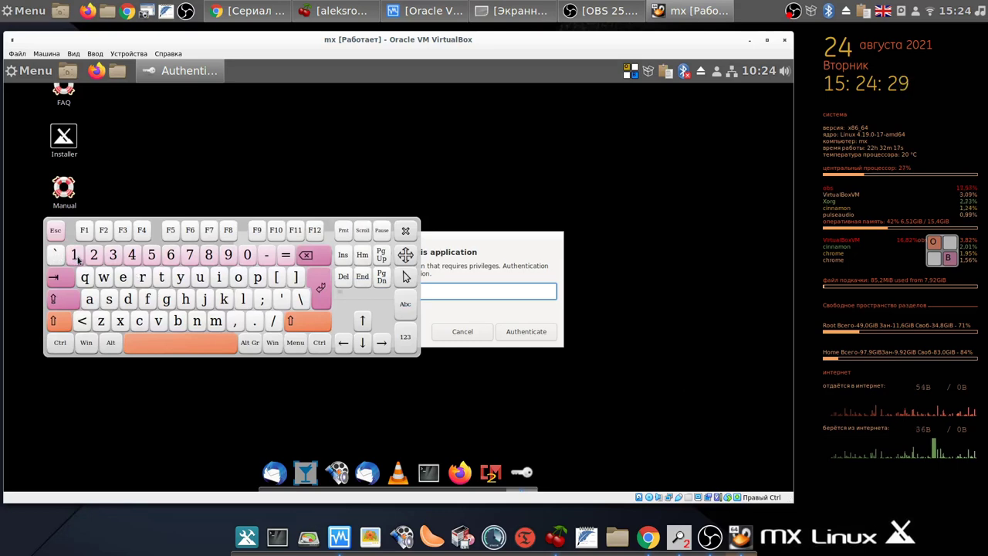
click(406, 231)
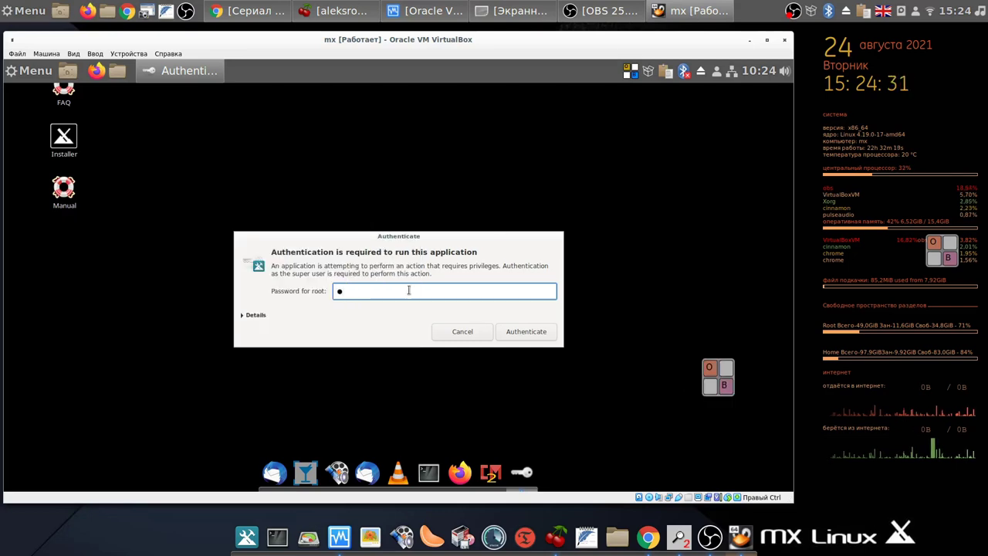
click(532, 332)
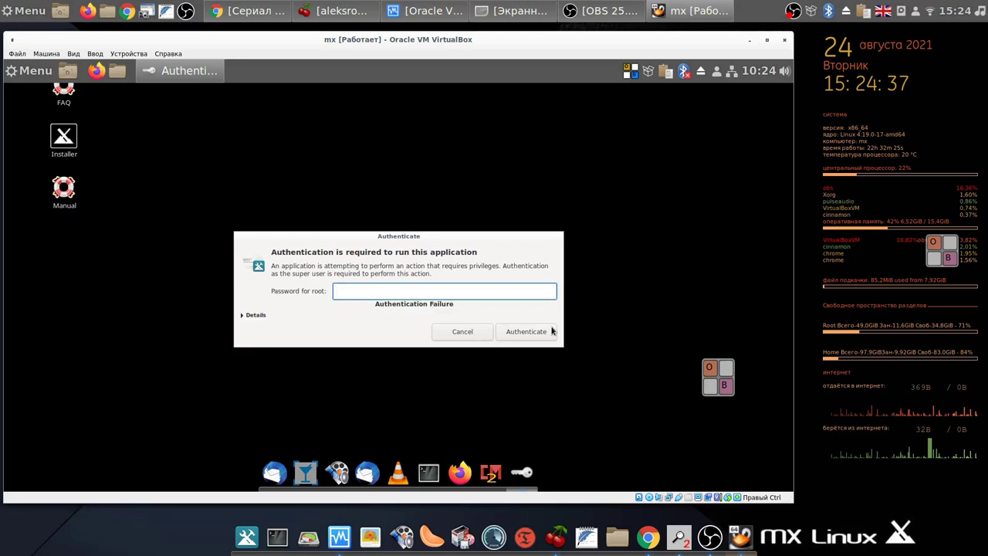
click(724, 386)
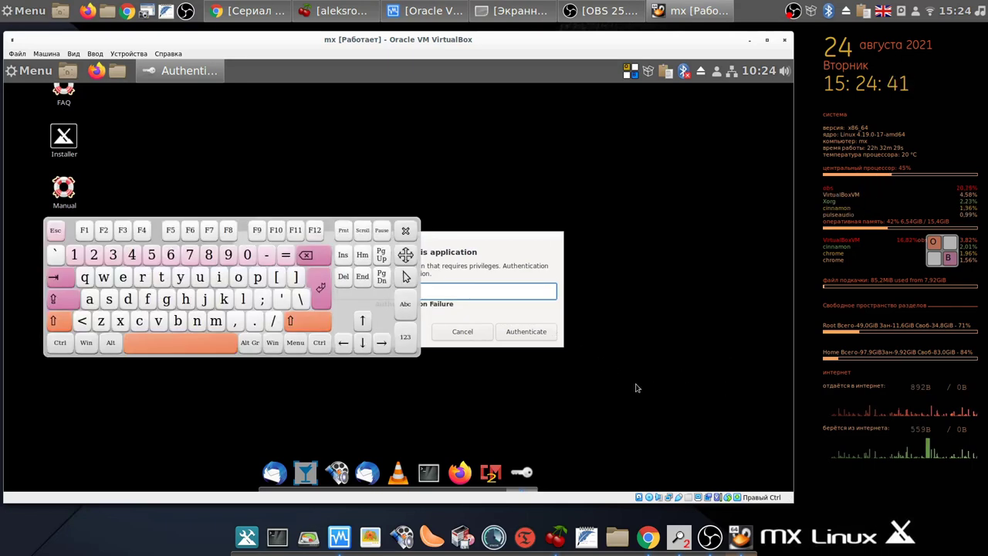
click(123, 277)
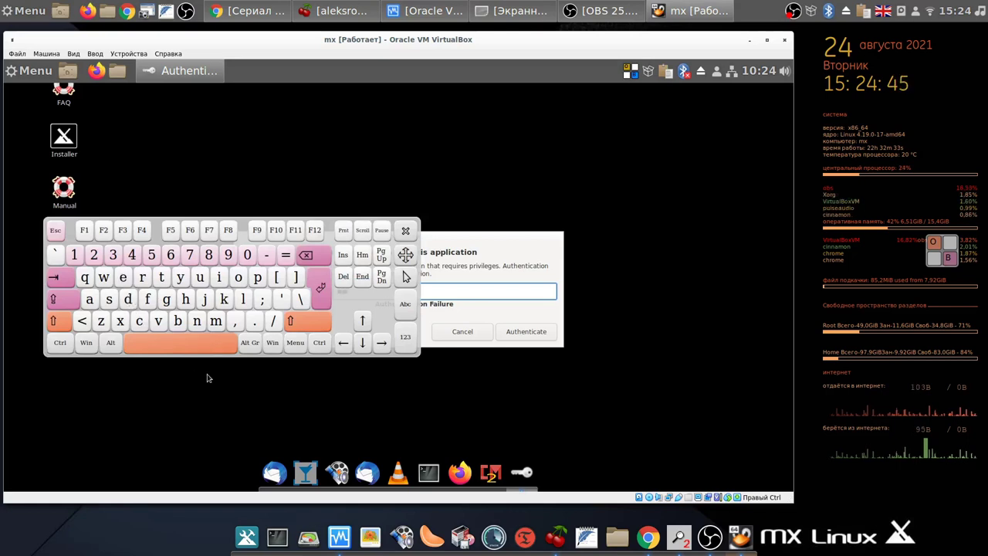
click(215, 321)
click(239, 279)
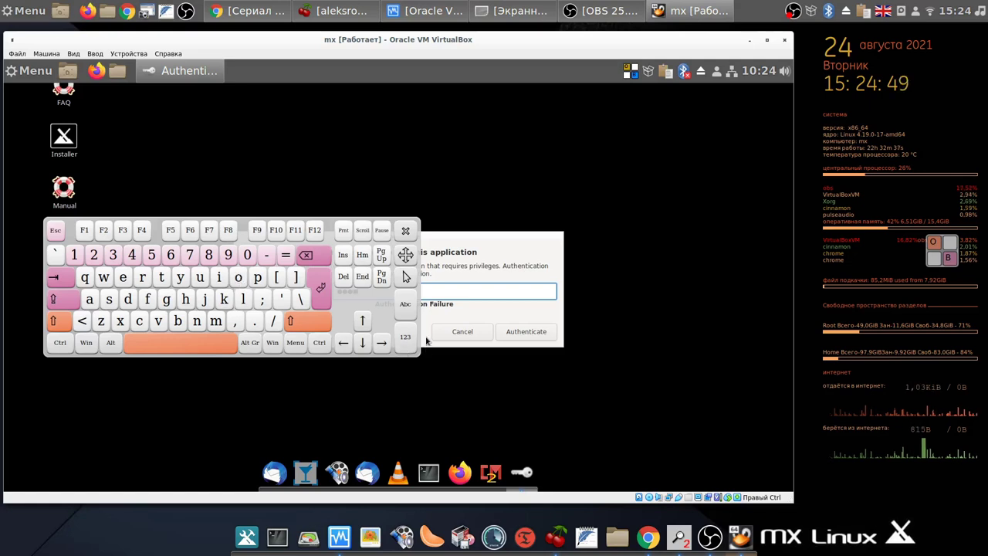
drag(407, 256, 642, 152)
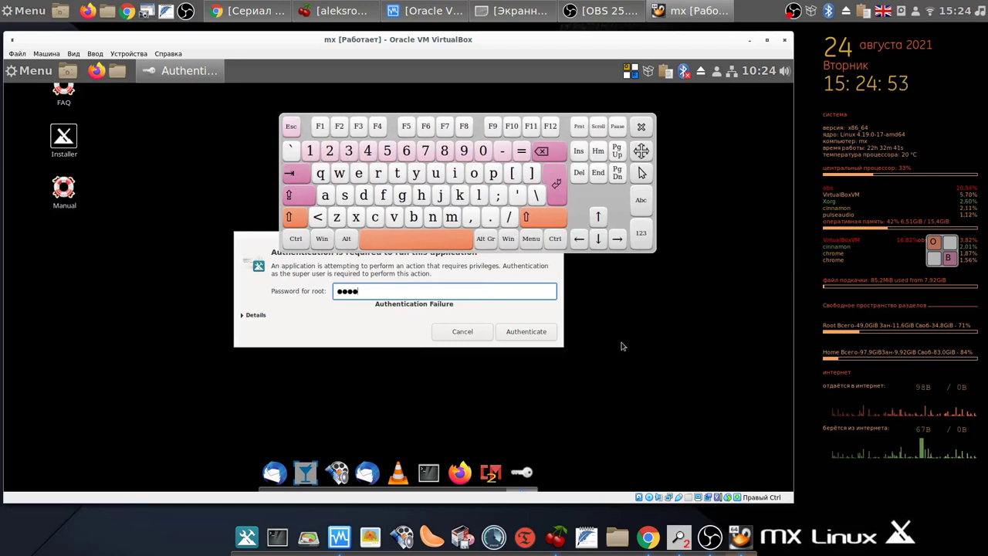
click(536, 335)
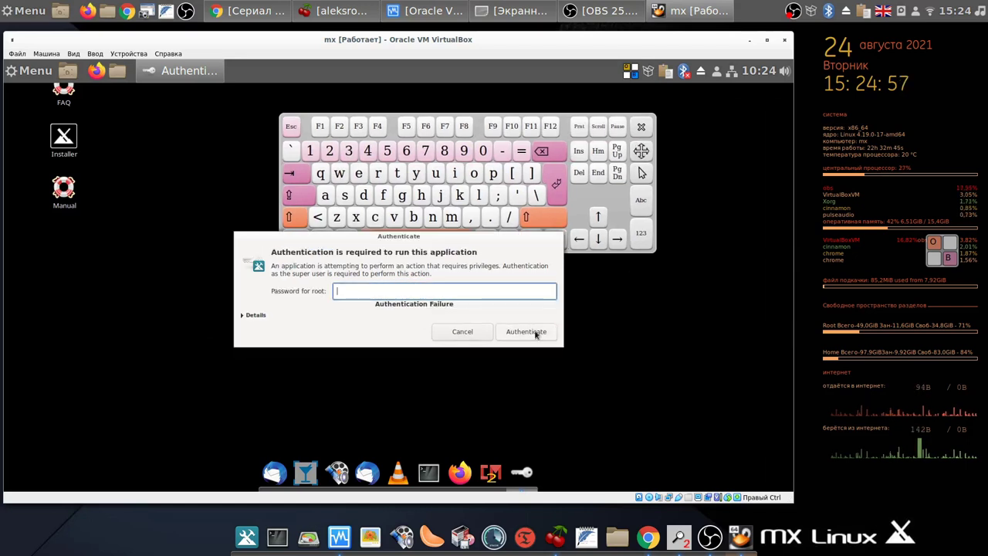
click(312, 153)
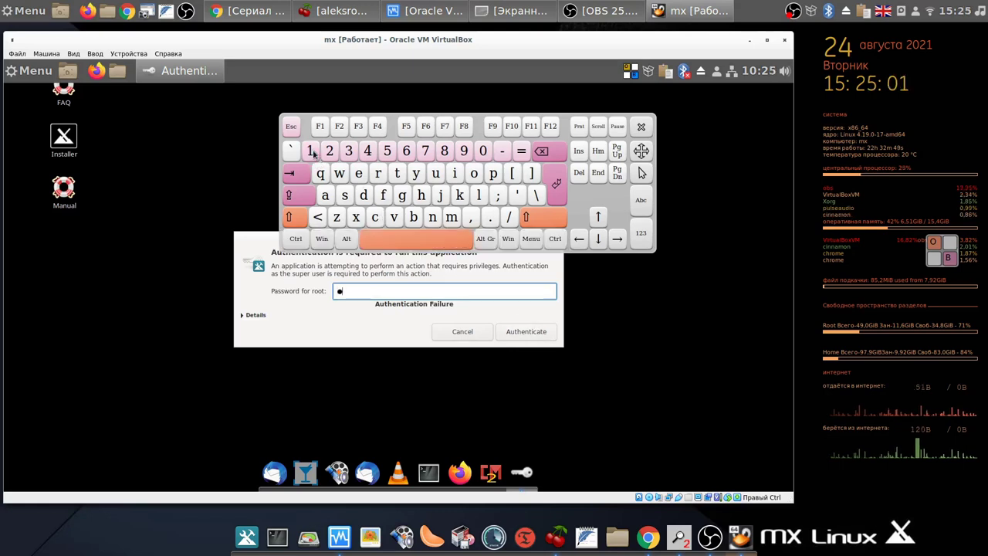
click(527, 332)
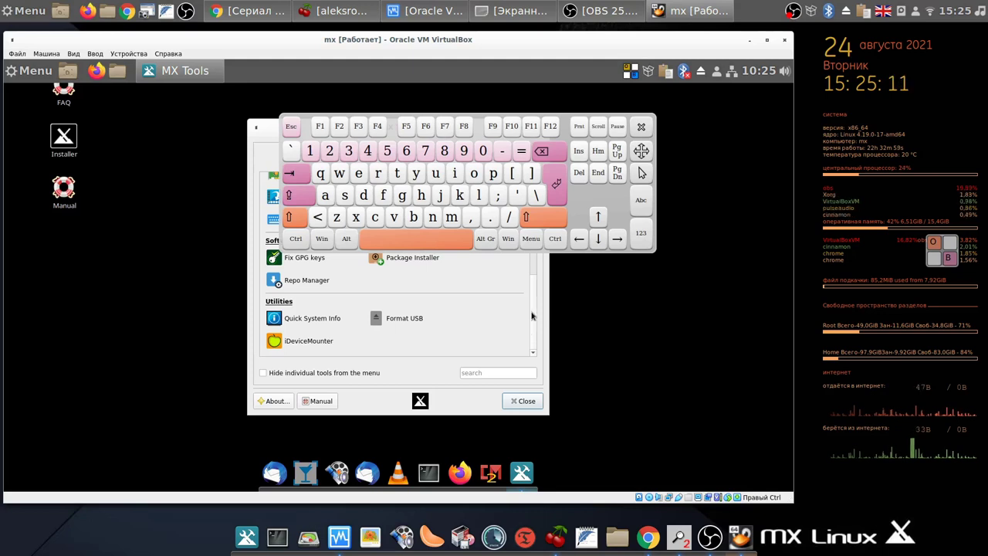
click(642, 126)
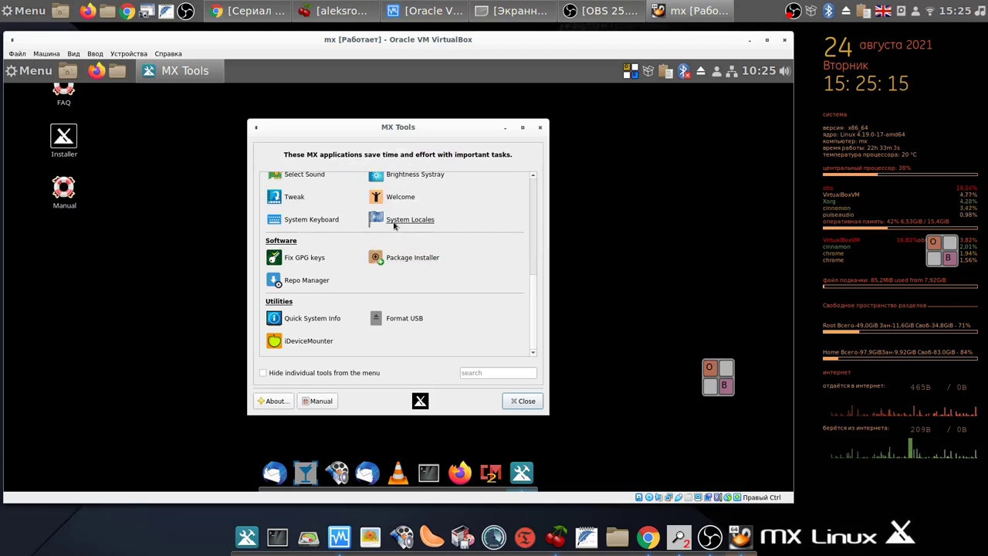
Start the Package Installer again, authenticate with the root password using the Onboard keyboard, and hide the keyboard
click(386, 258)
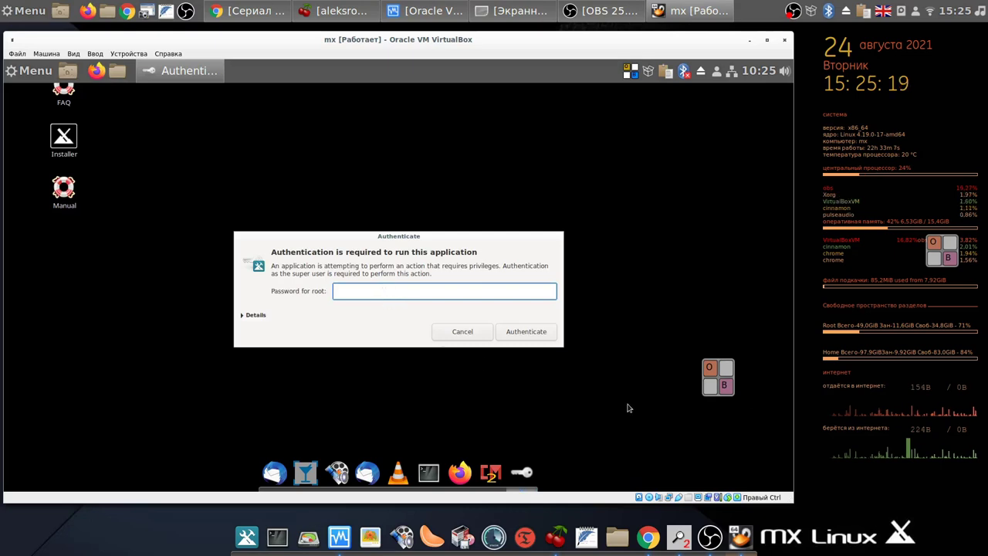
click(722, 384)
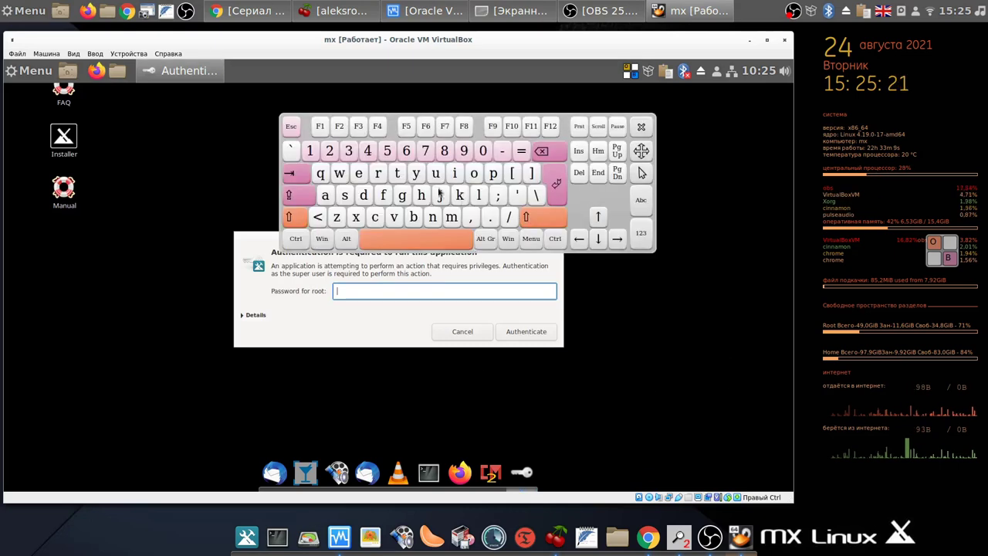
click(378, 173)
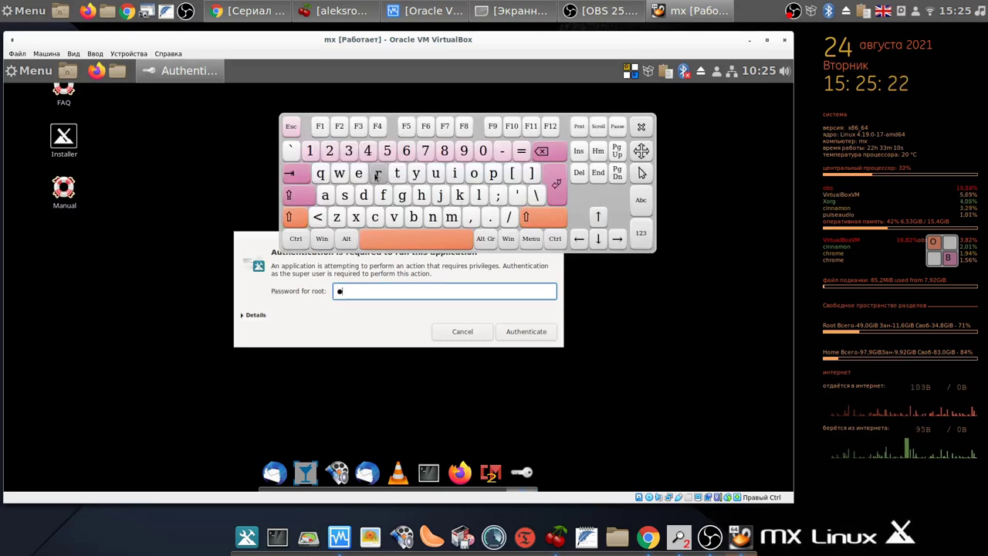
click(473, 174)
click(473, 174)
click(396, 173)
click(522, 332)
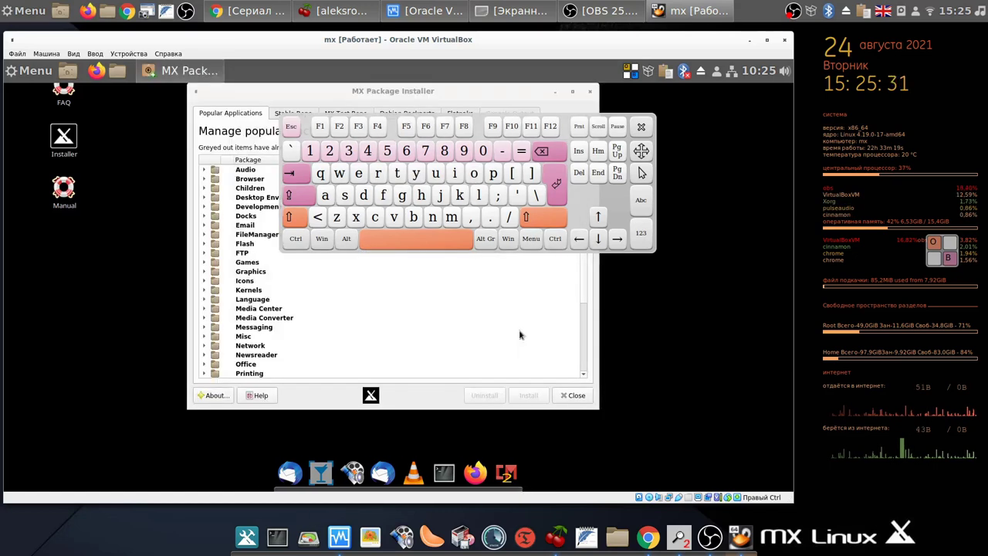
click(641, 126)
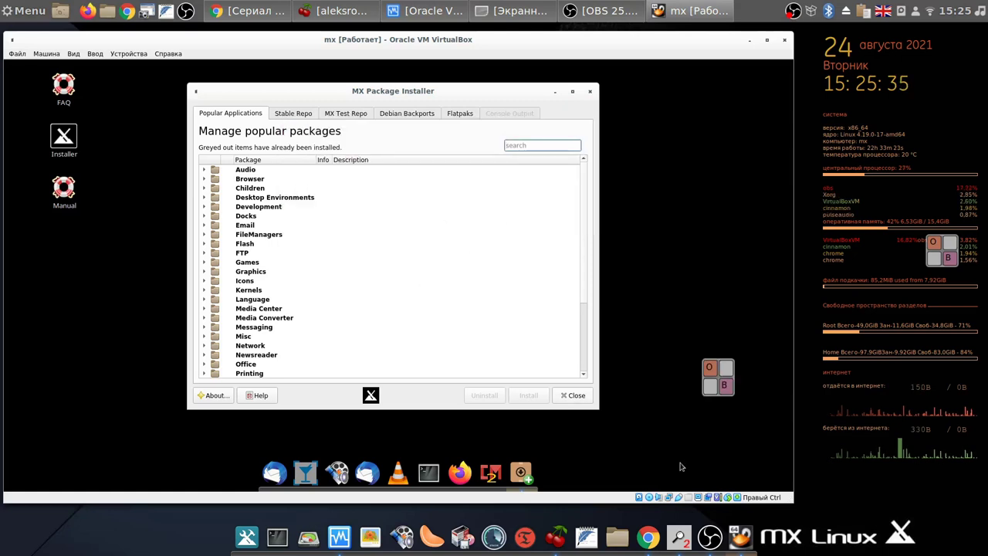
Examine the Development and Desktop Environments packages in MX Package Installer under the screen magnifier, and close the installer
click(679, 538)
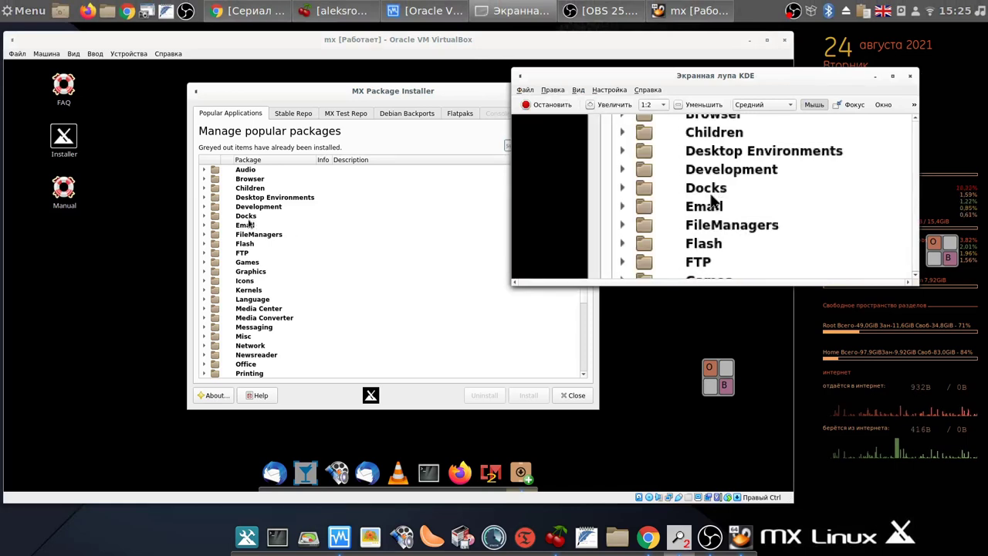
click(204, 207)
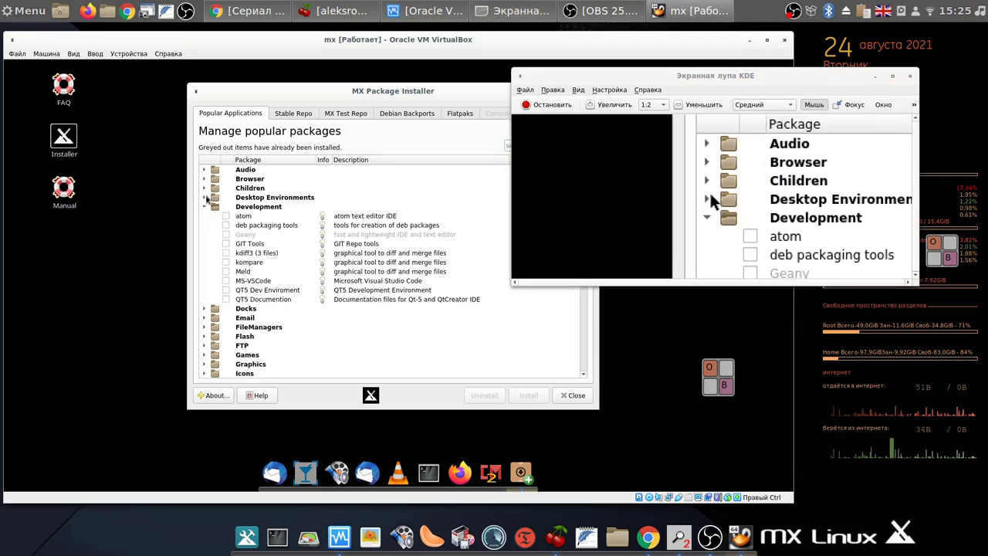
click(205, 197)
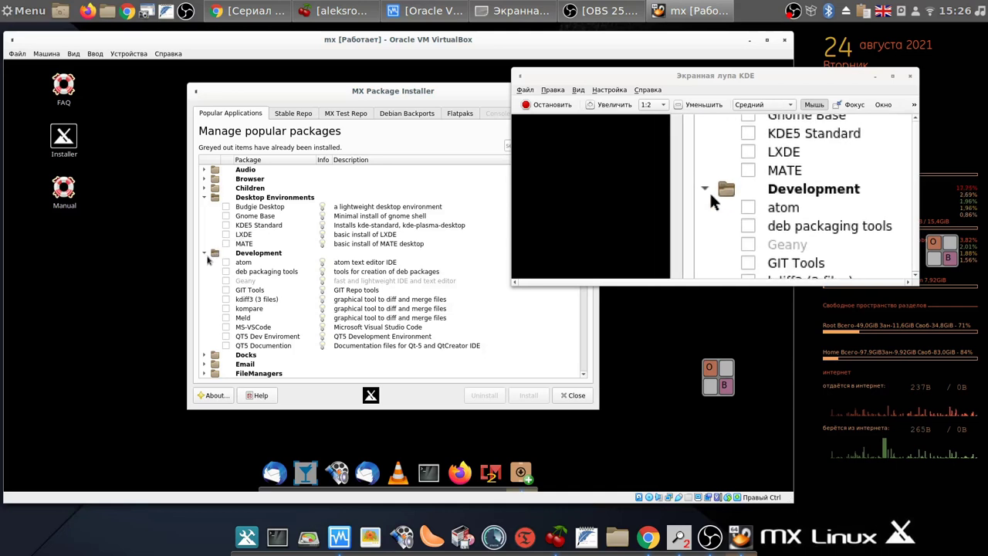
click(206, 257)
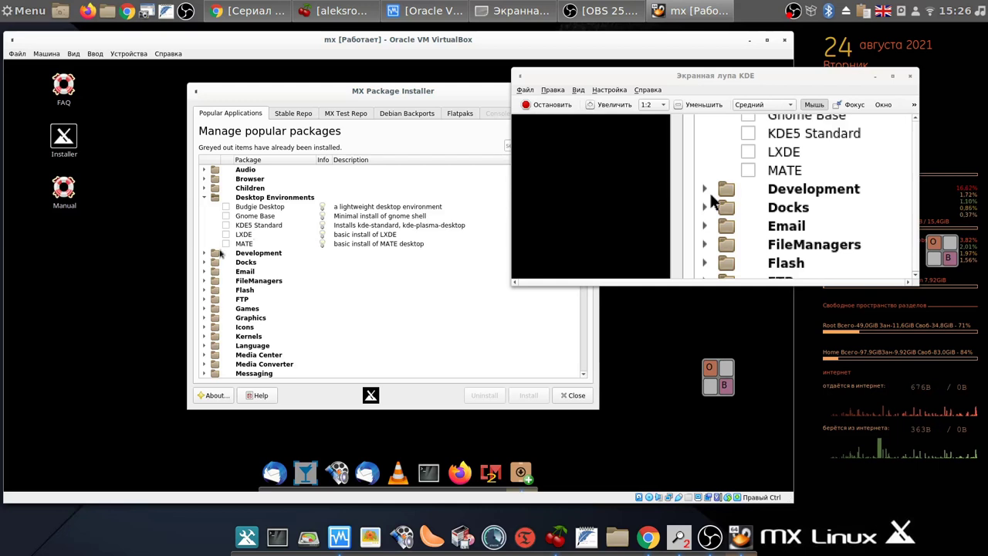
drag(413, 91, 309, 92)
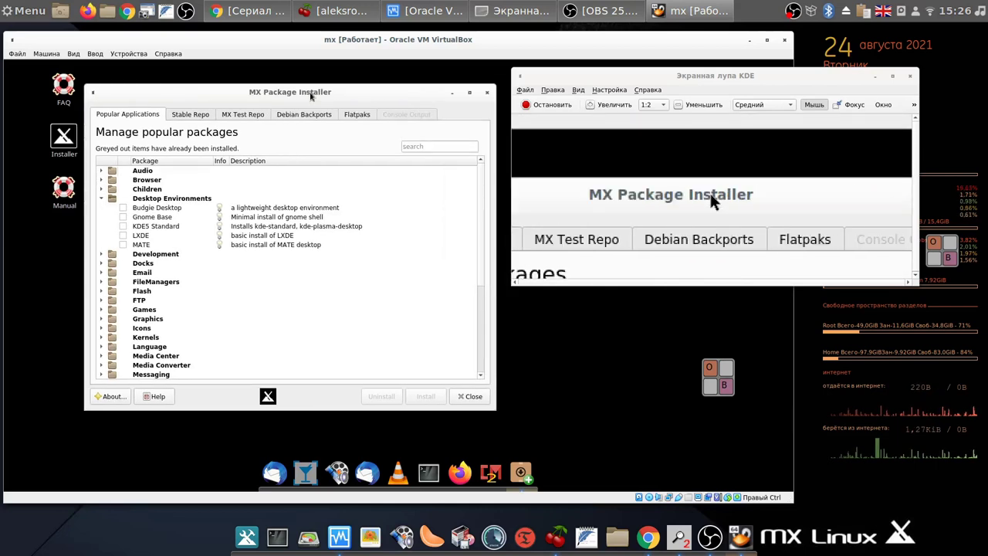
click(488, 92)
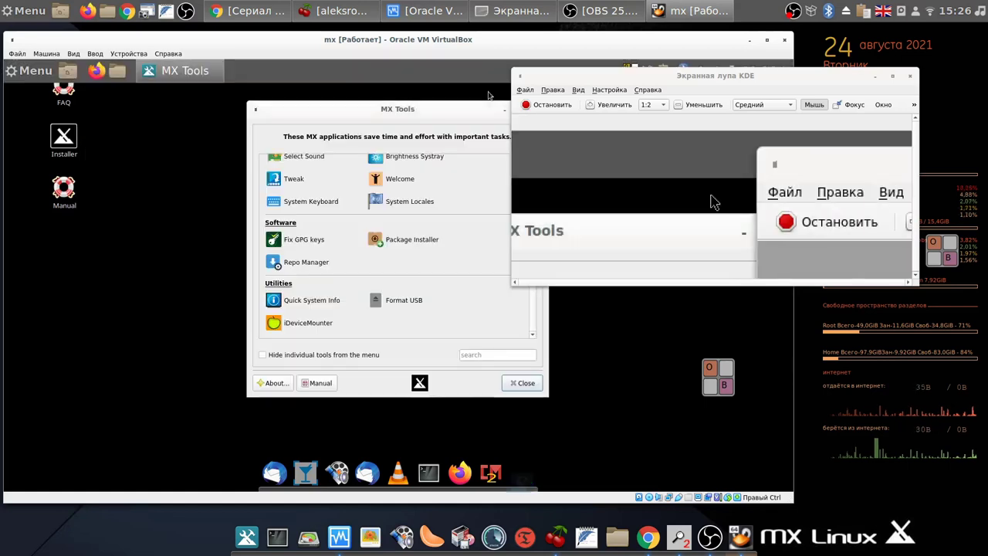
Close the guest's MX Tools window and minimize the screen magnifier
click(521, 383)
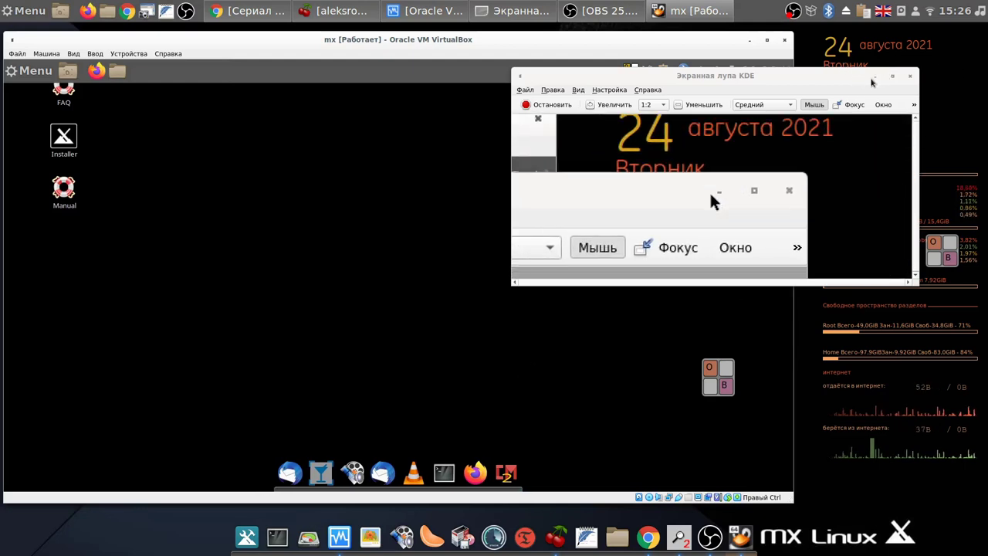
click(874, 78)
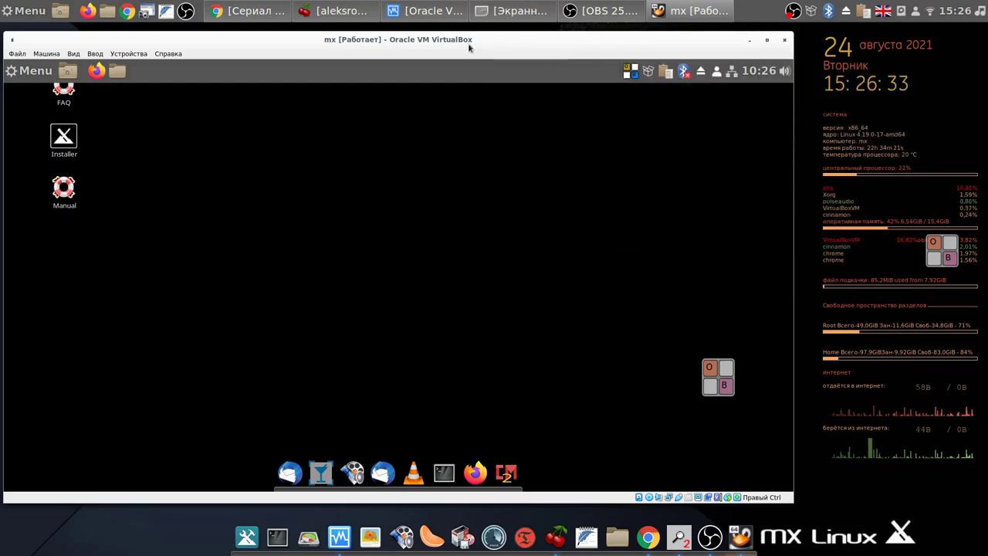
mouse_move(414, 20)
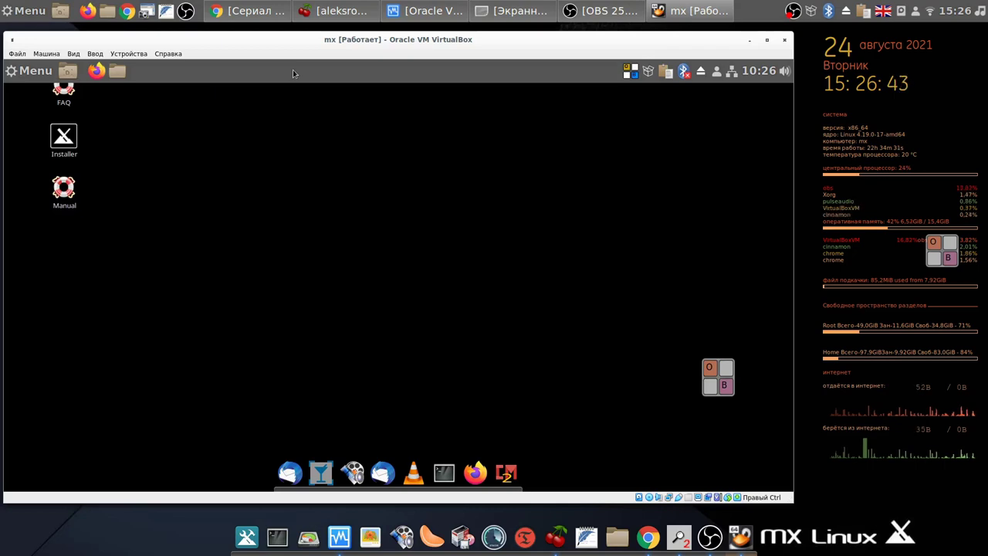
click(17, 77)
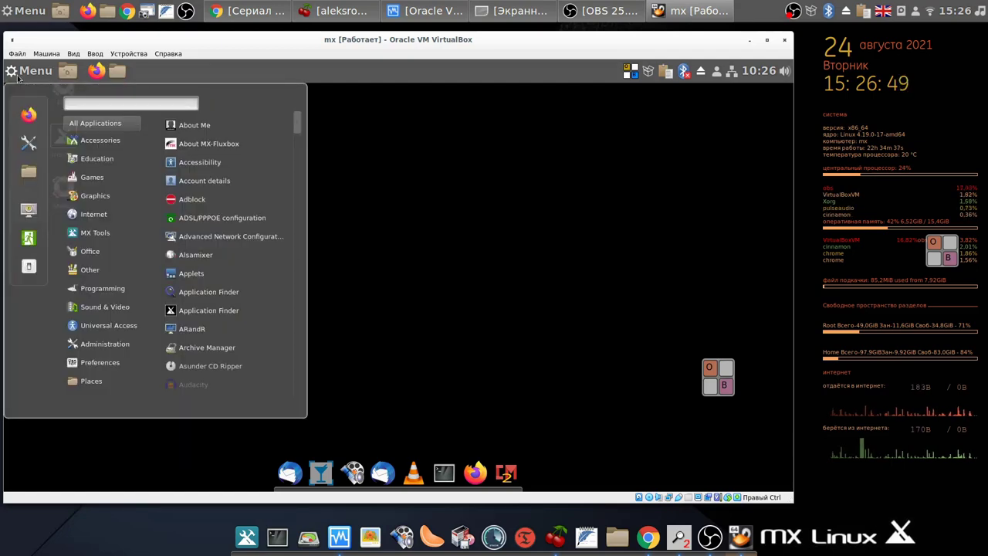
scroll(220, 310, down, 1)
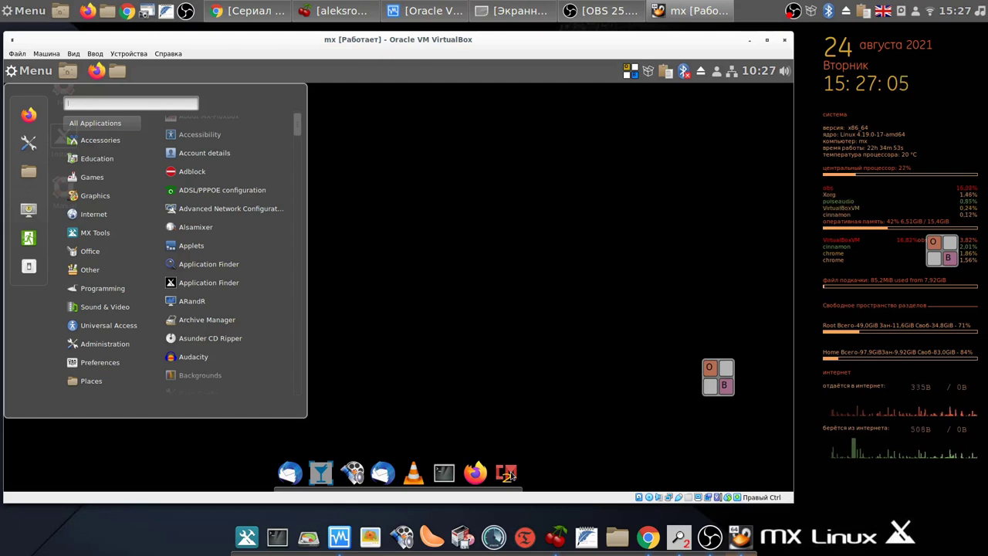
click(510, 475)
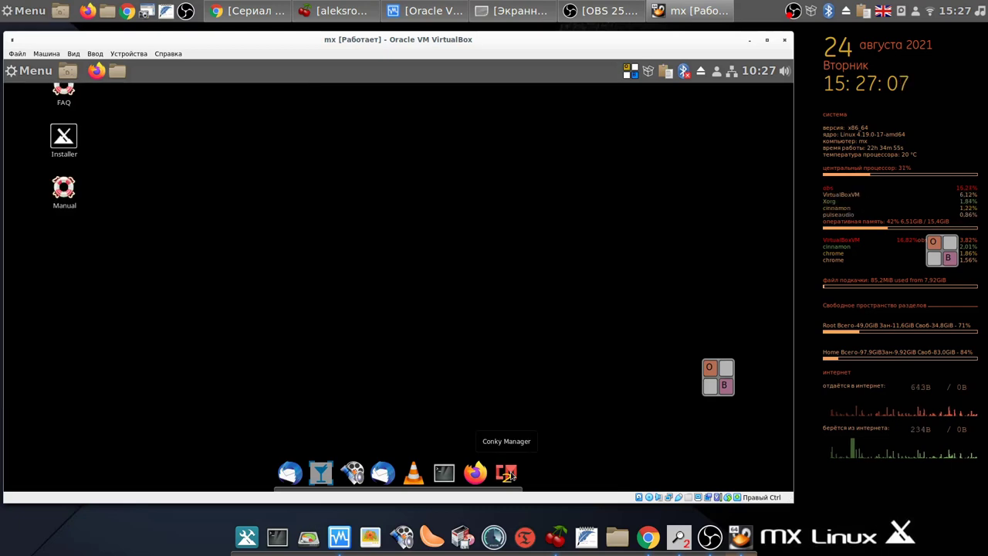
Enable the MX-Bridouz/MX-bridouz_mod-arial-Clem desktop widget in the guest's Conky Manager, and minimize the manager
click(507, 474)
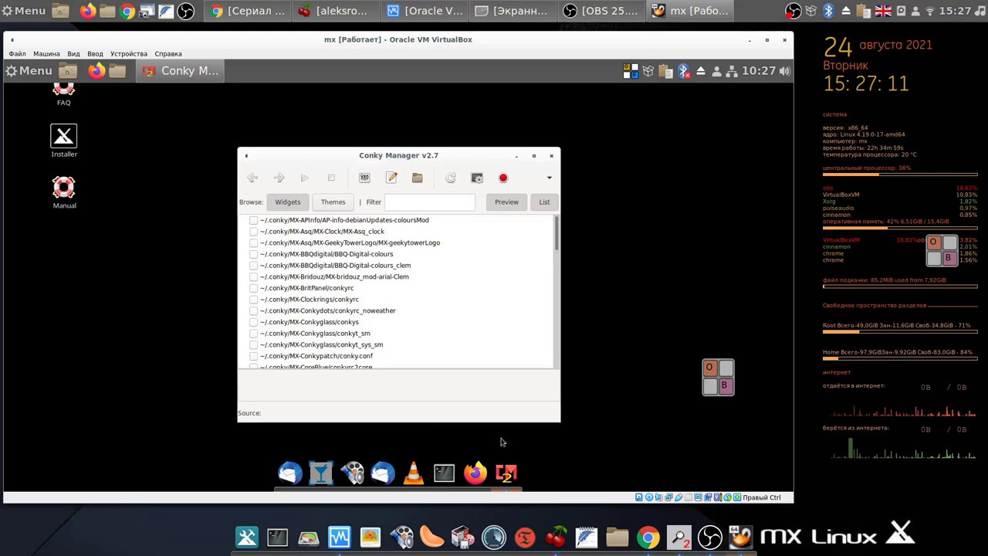
click(254, 277)
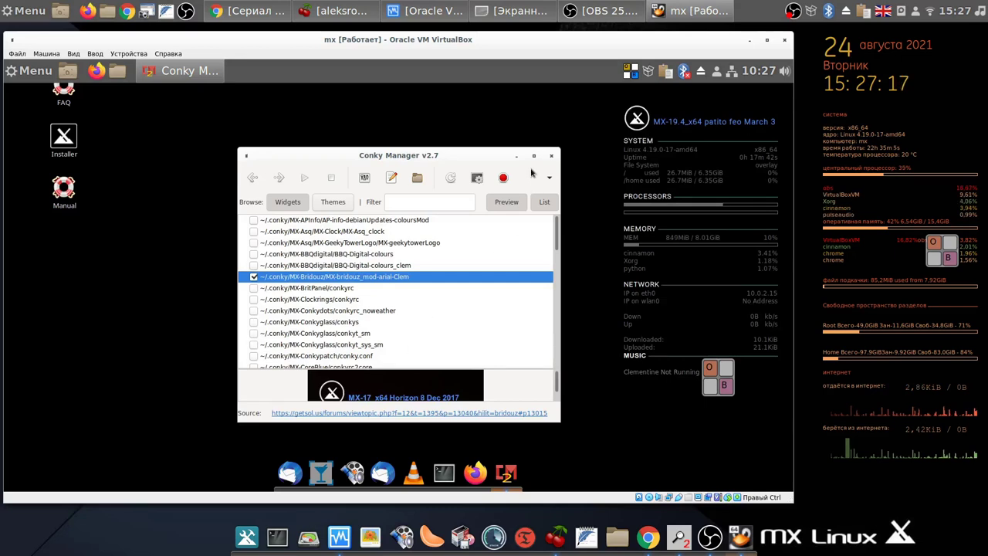
click(516, 156)
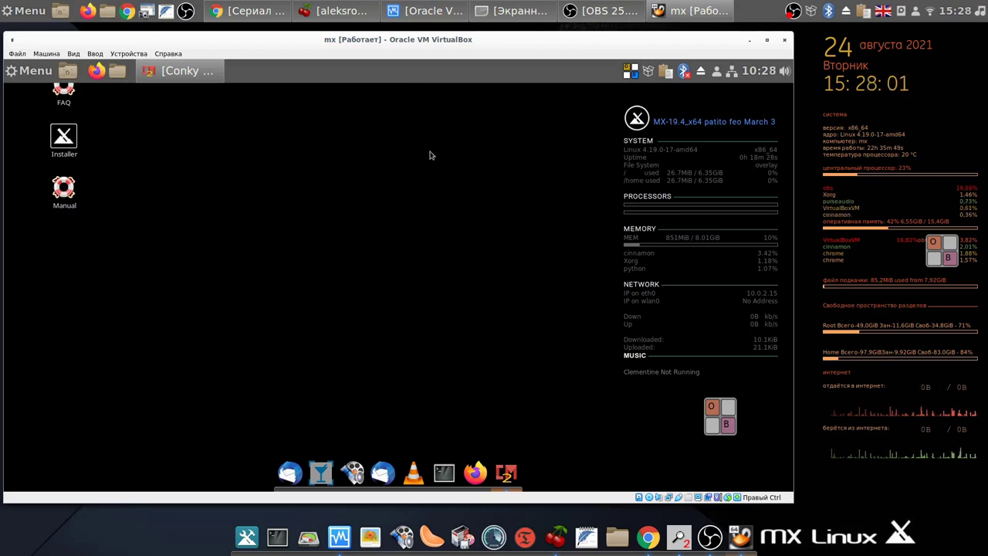
Show hidden files in the guest's Home folder and display its contents as a list at the largest zoom
click(117, 71)
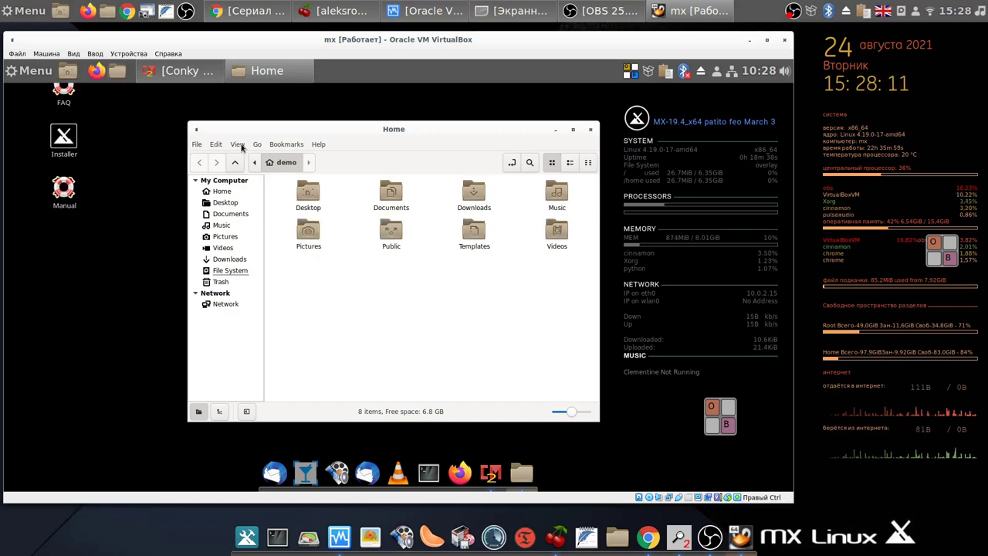
click(238, 144)
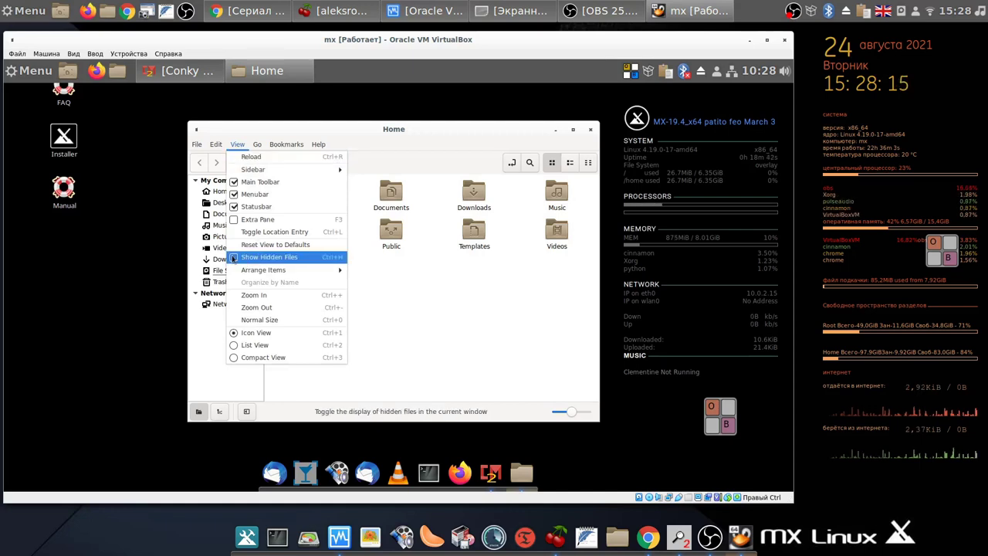
click(262, 257)
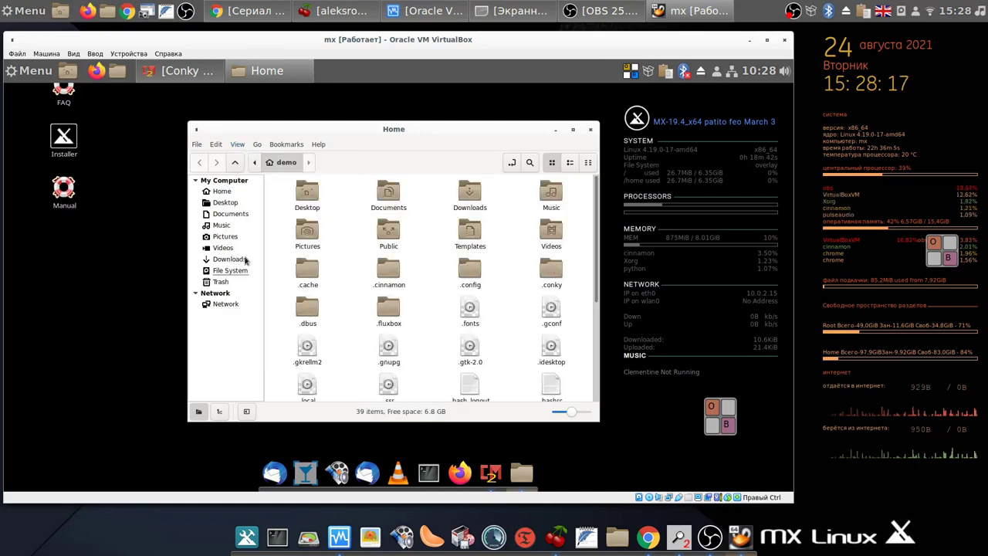
click(569, 163)
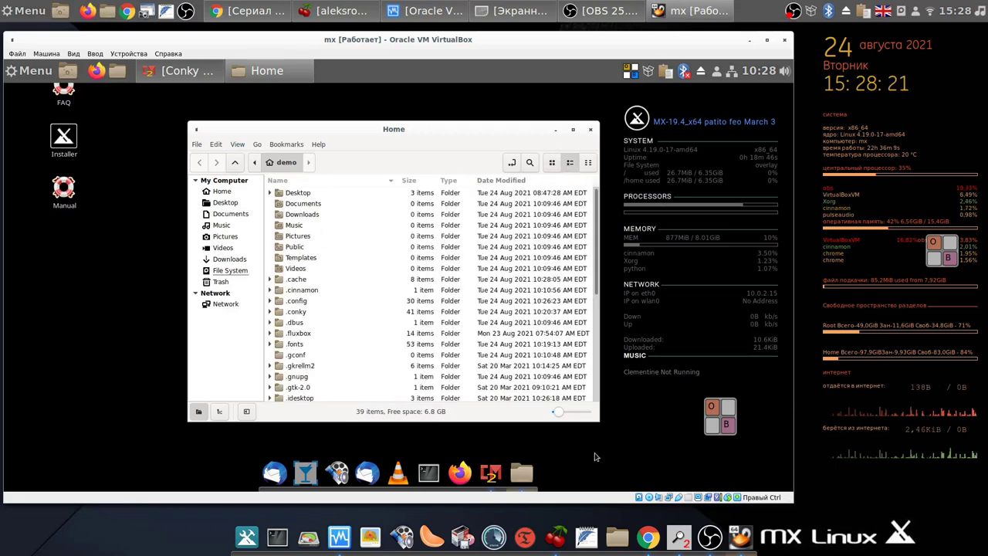
click(584, 412)
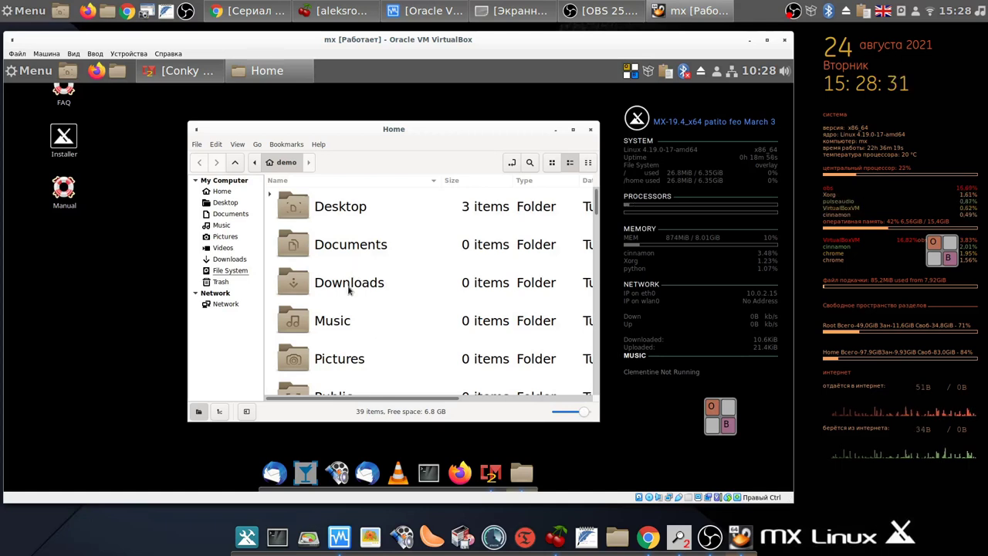
Examine the contents of the hidden .conky folder and the actions available there, and close the file manager
scroll(348, 287, down, 3)
scroll(349, 287, down, 4)
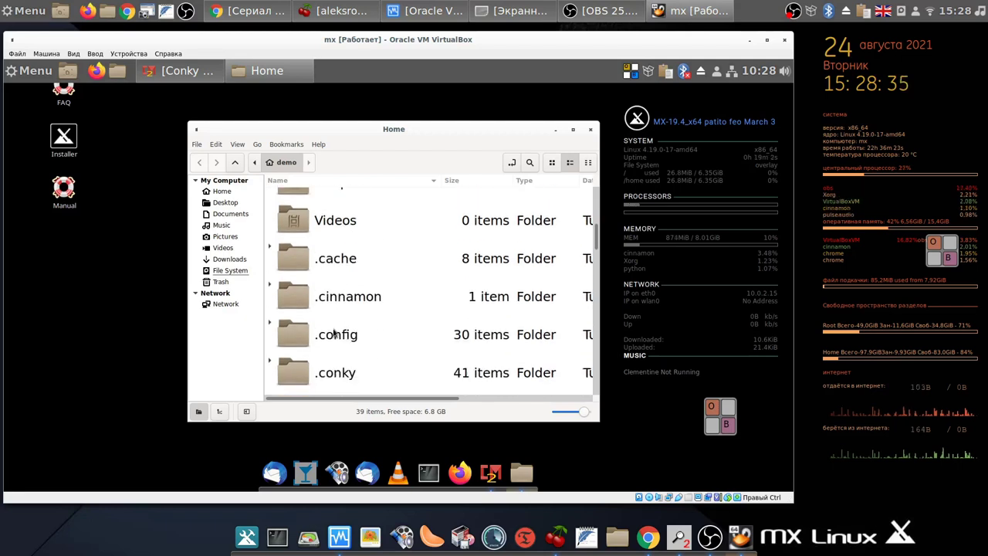
double_click(335, 380)
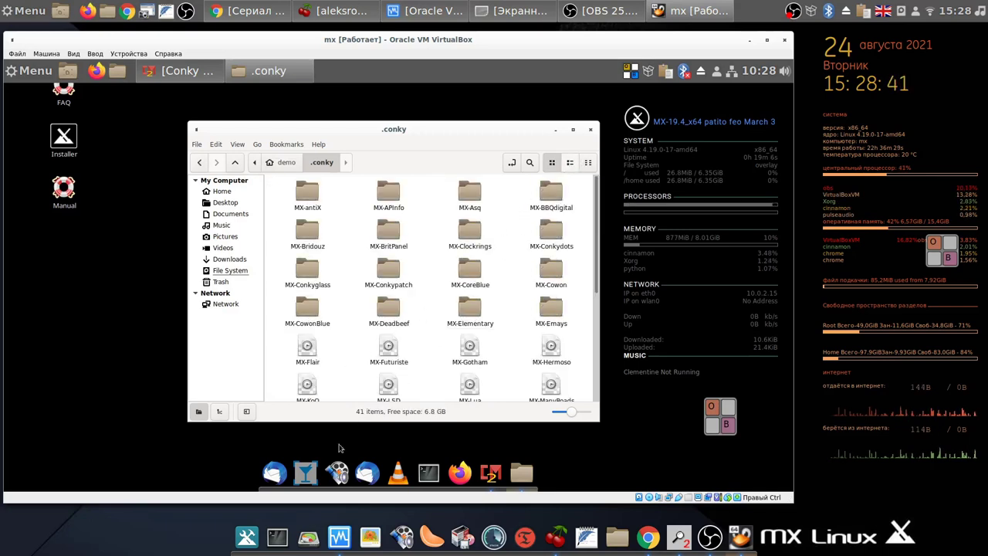
scroll(390, 368, down, 5)
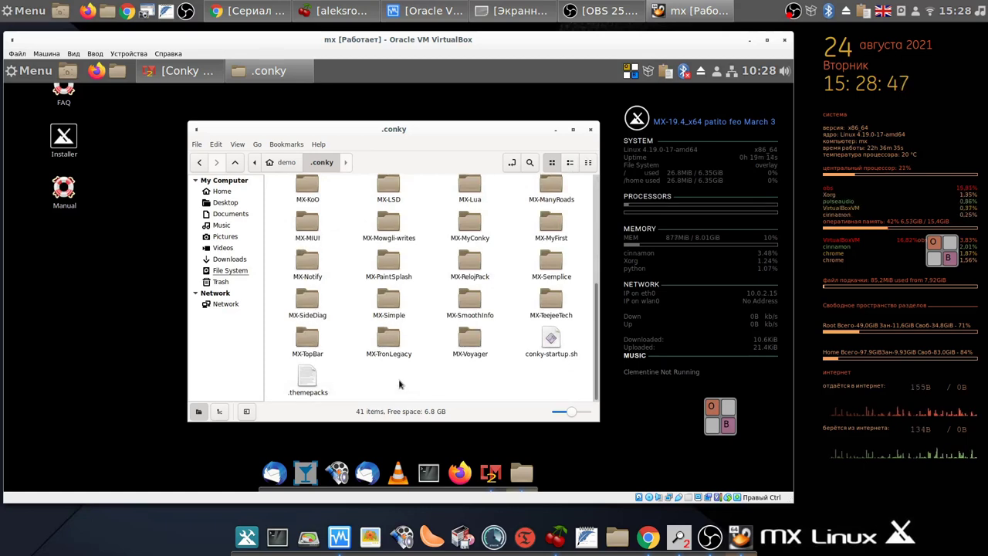
right_click(399, 384)
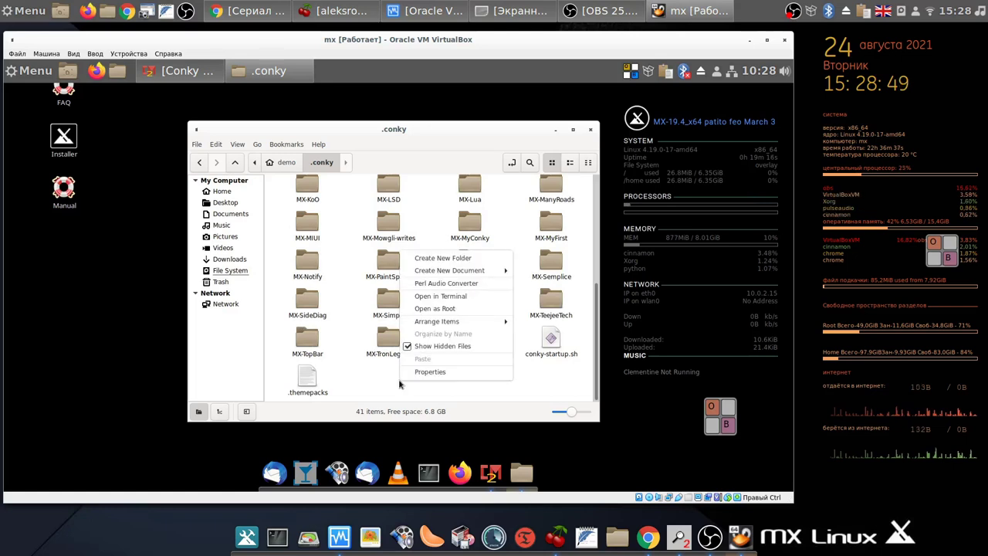
click(499, 143)
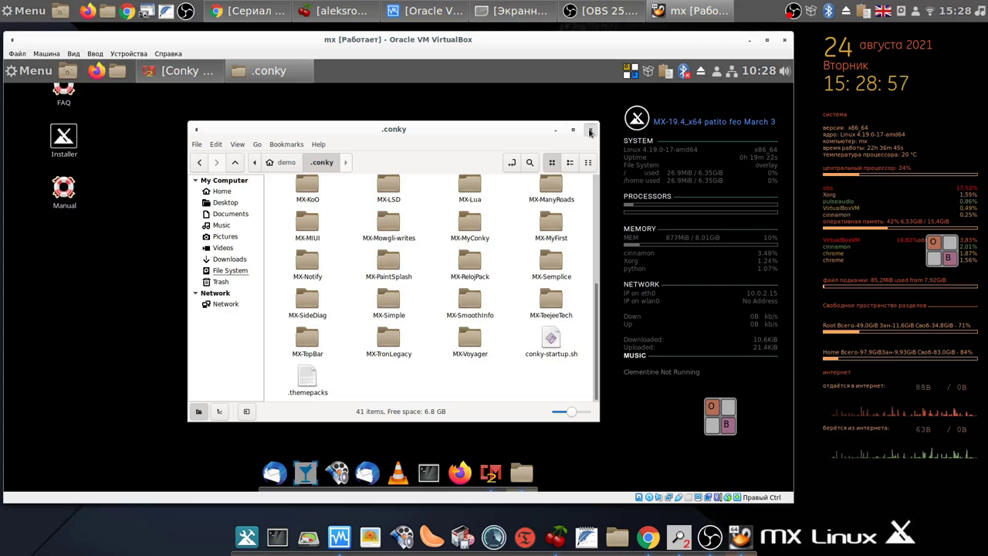
click(591, 133)
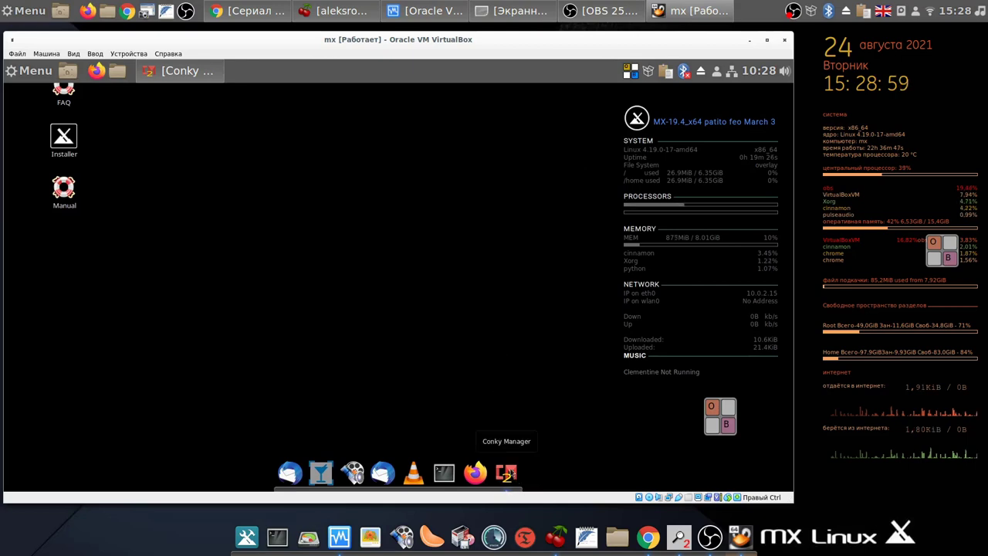
Look through the whole list of available widgets in Conky Manager and close it
click(508, 473)
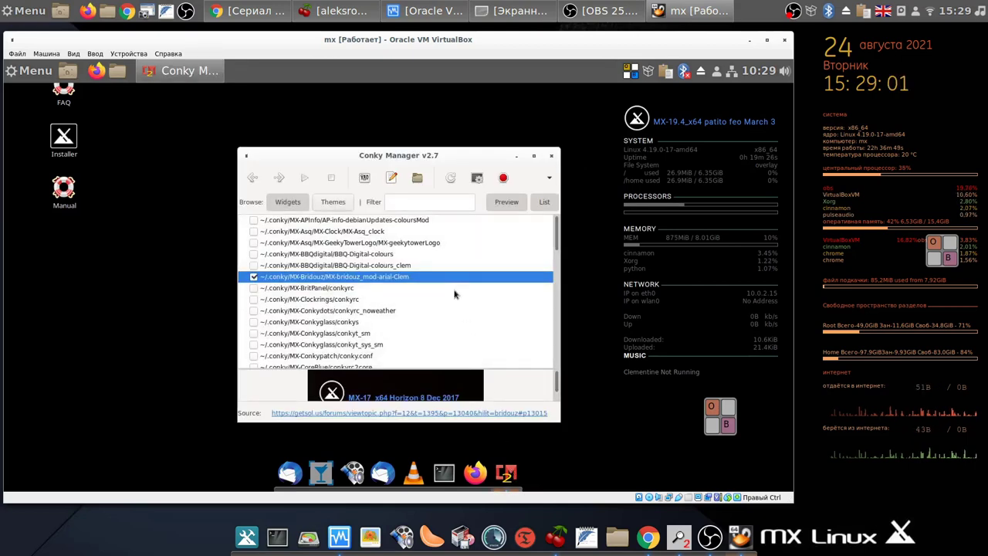
scroll(455, 295, down, 10)
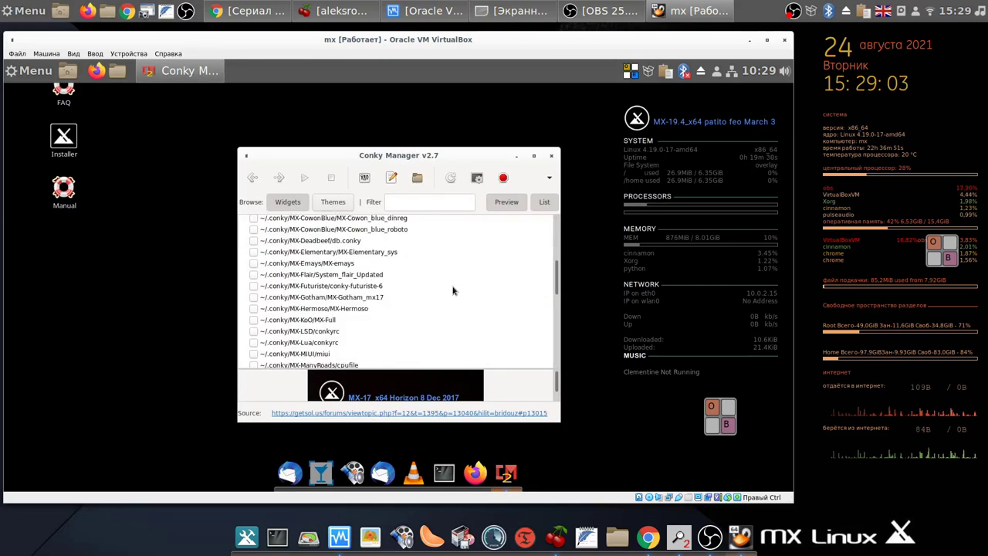
scroll(453, 290, down, 6)
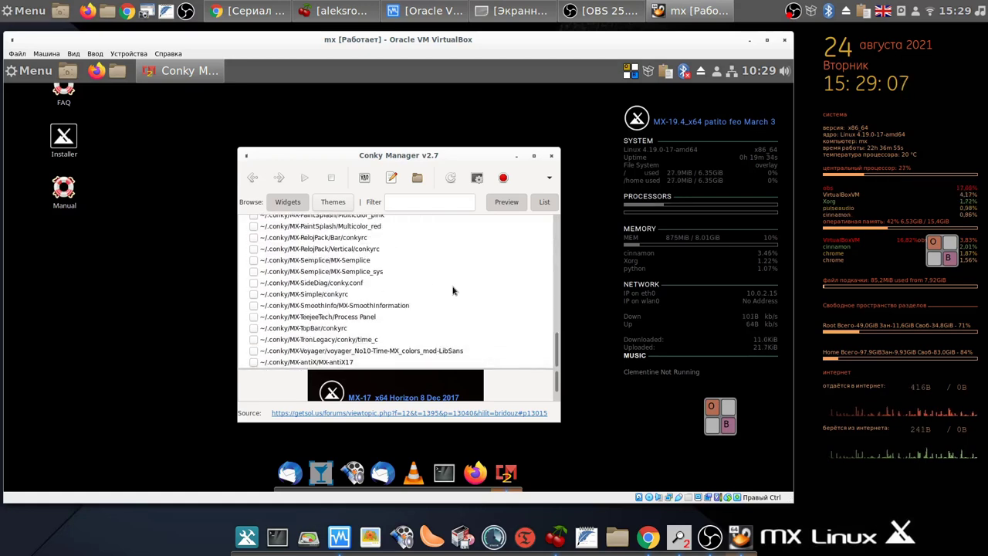
scroll(454, 290, up, 15)
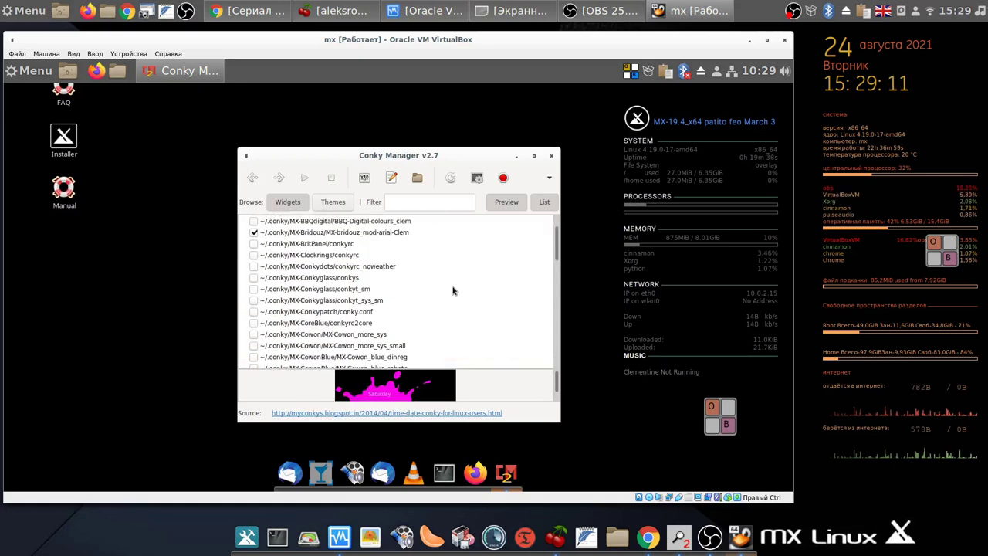
scroll(453, 290, up, 2)
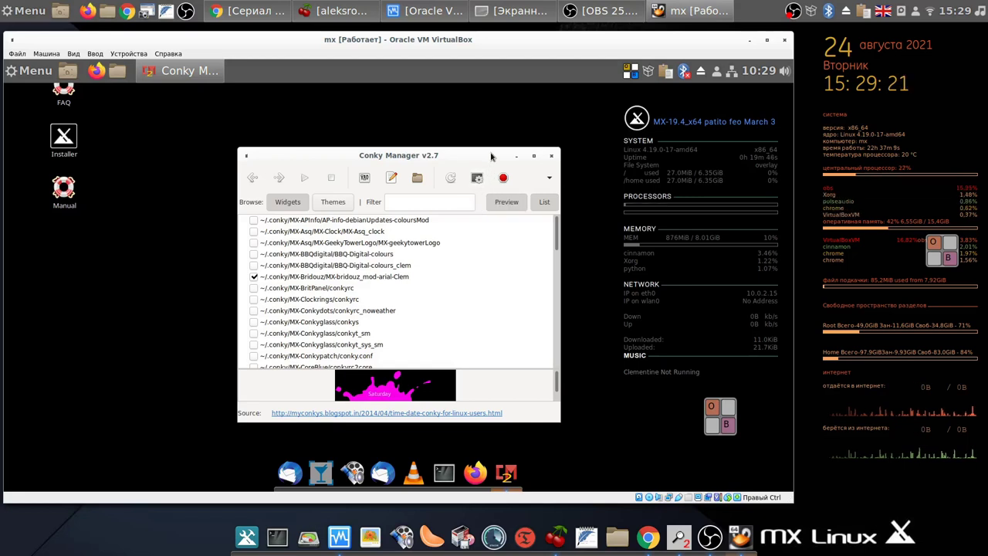
click(551, 158)
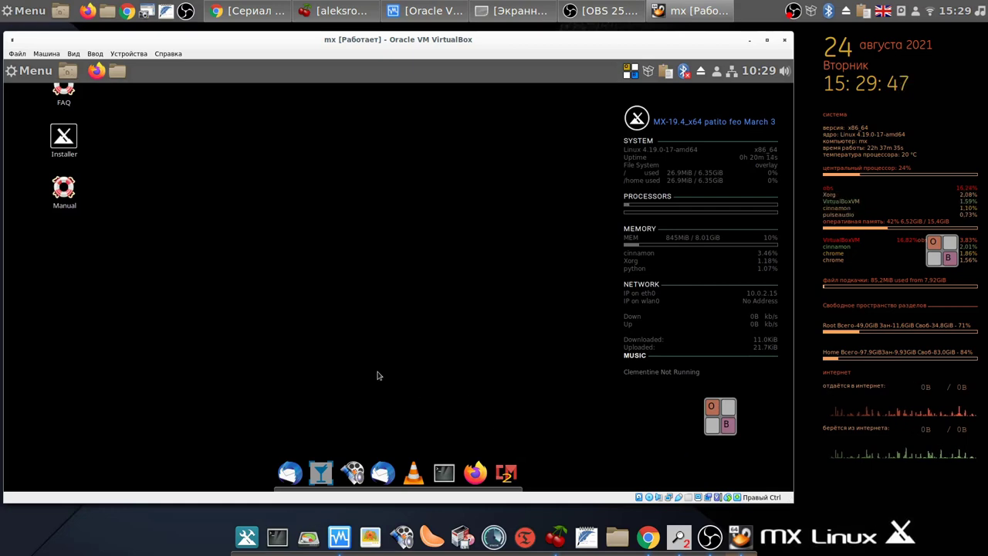
click(35, 72)
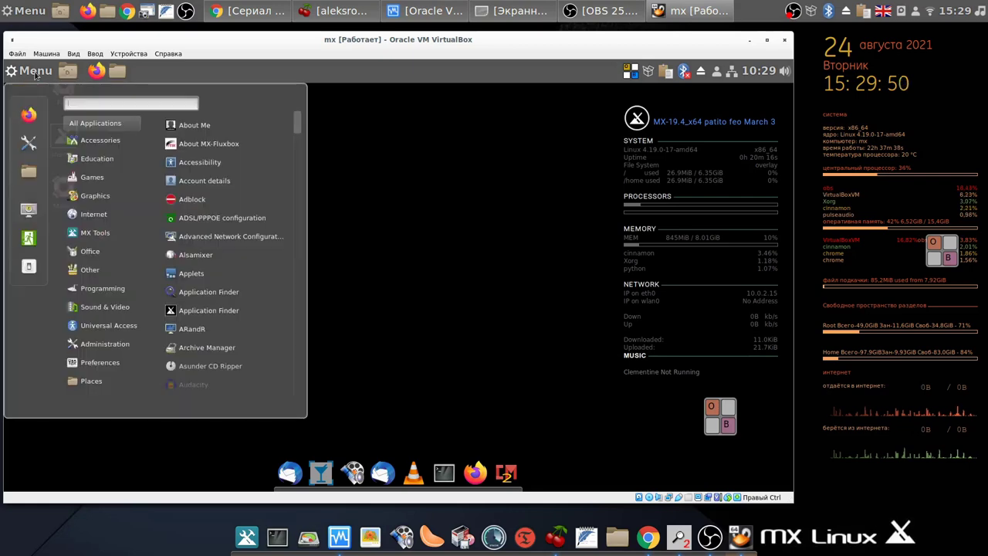
click(34, 275)
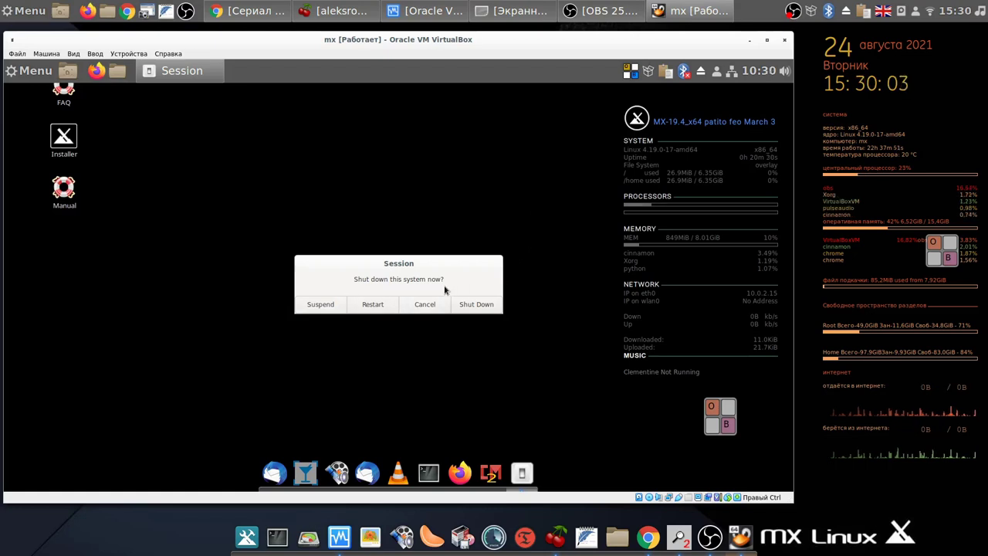
click(425, 306)
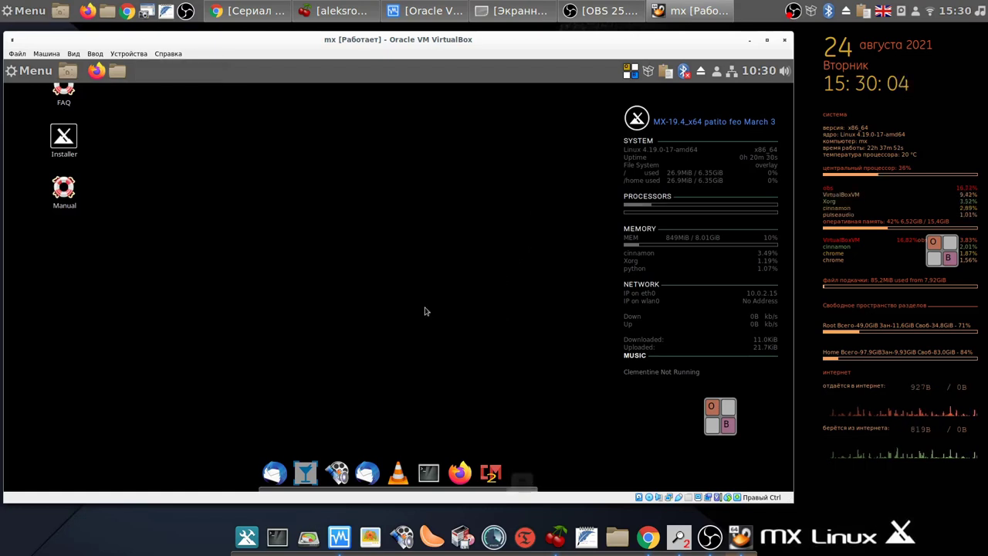
Log out of the guest's desktop session and view the session types offered on the login screen
click(24, 70)
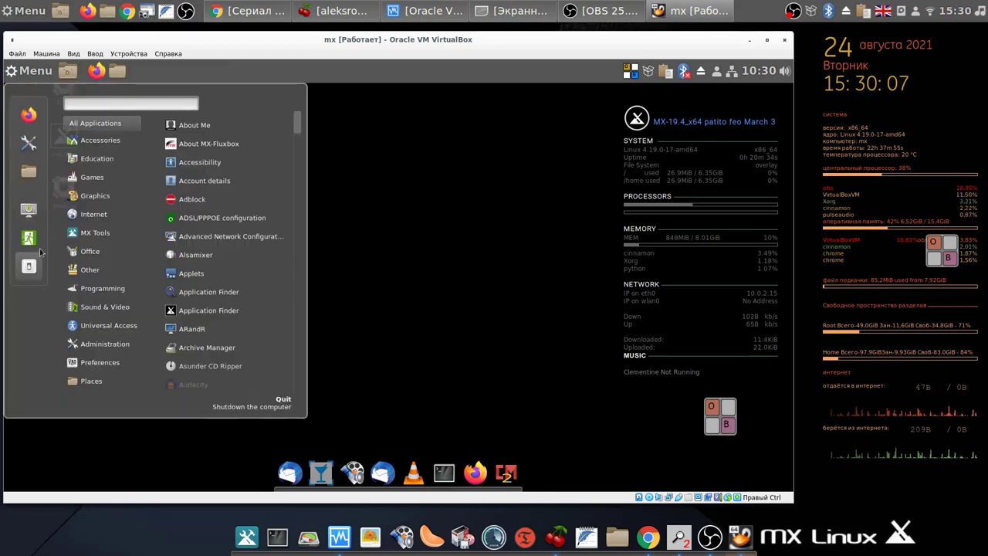
click(38, 244)
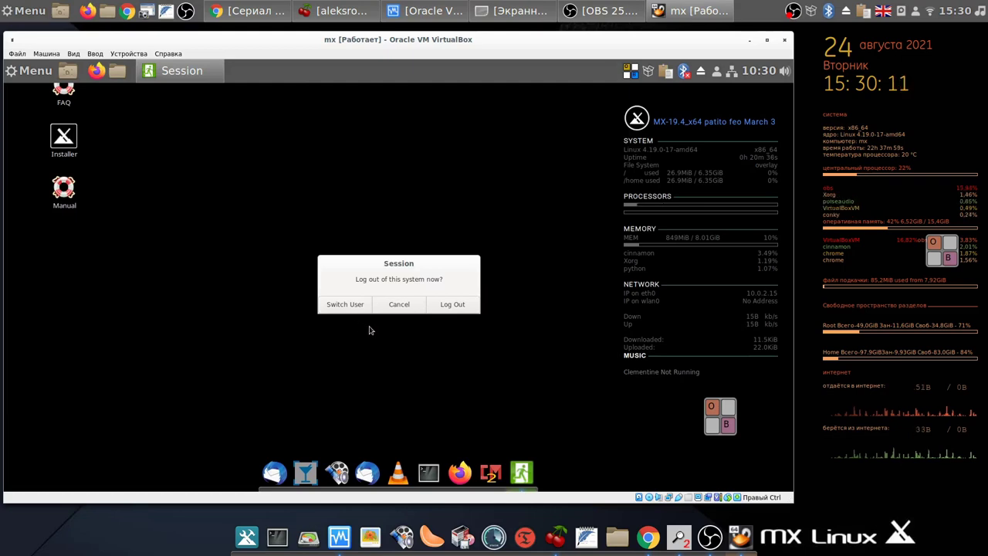
click(461, 304)
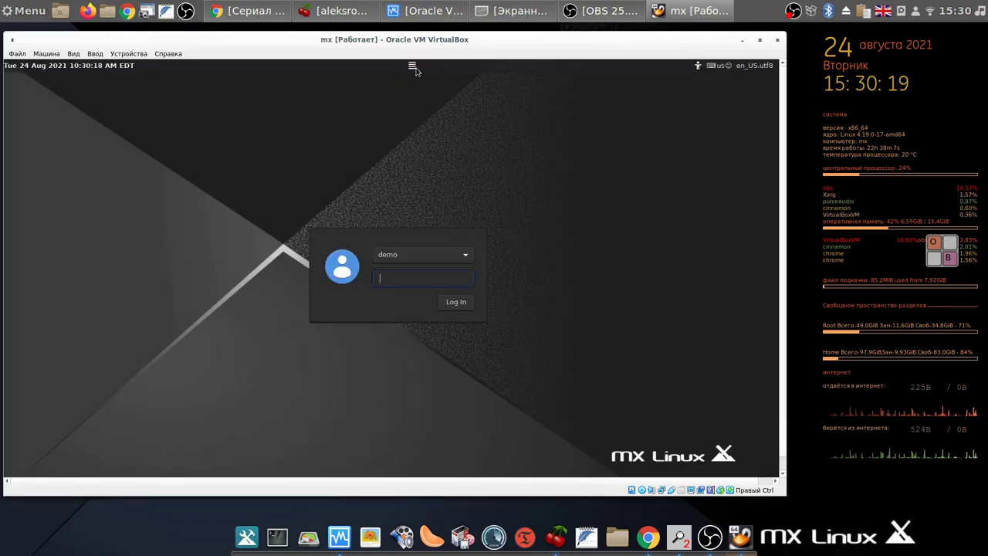
click(413, 67)
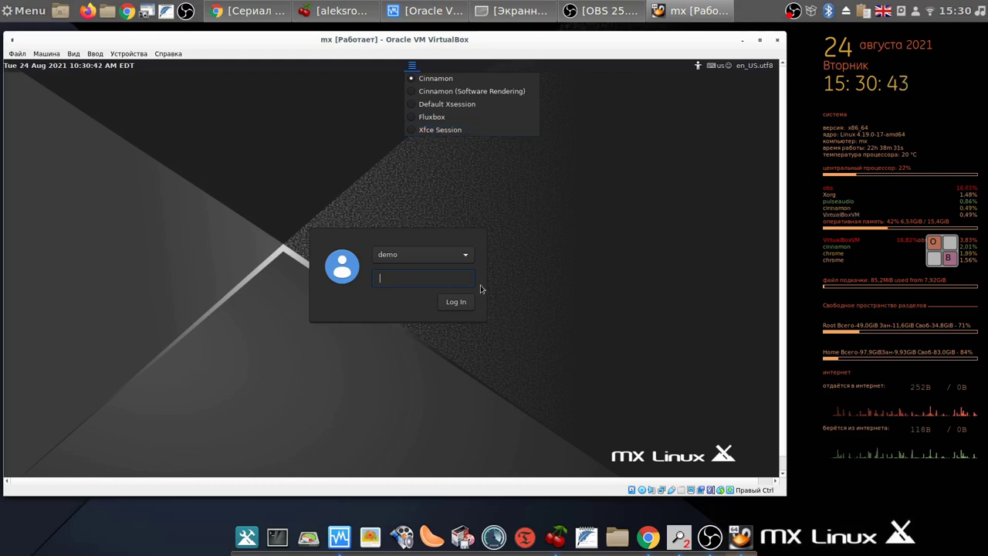
click(417, 282)
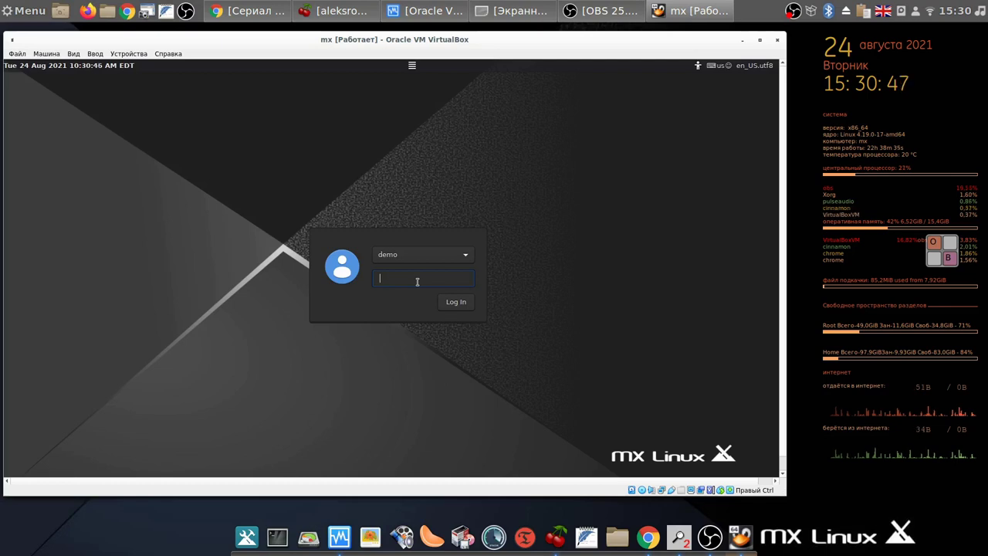
Power off the mx virtual machine and move the small O/B desktop widget up beside the Conky system details
click(777, 40)
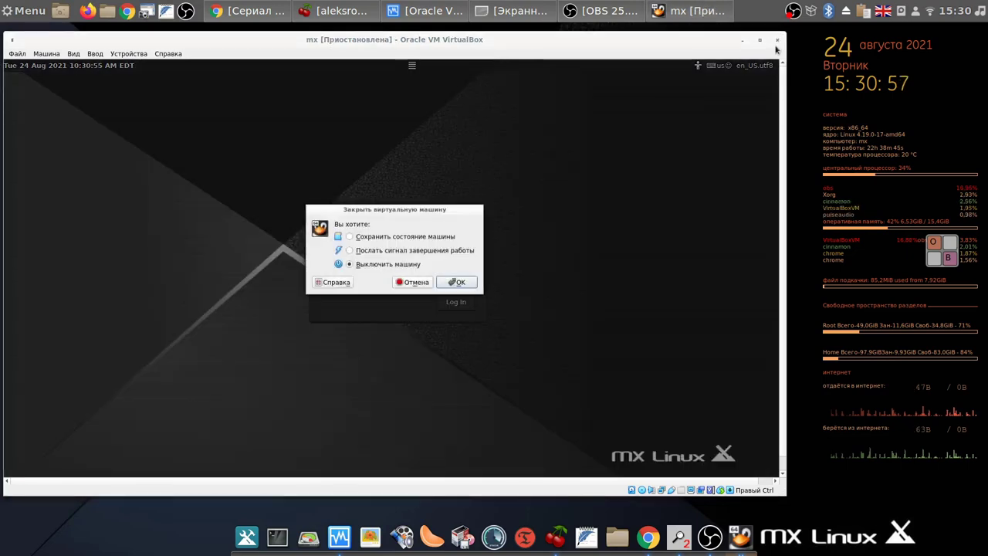
click(473, 285)
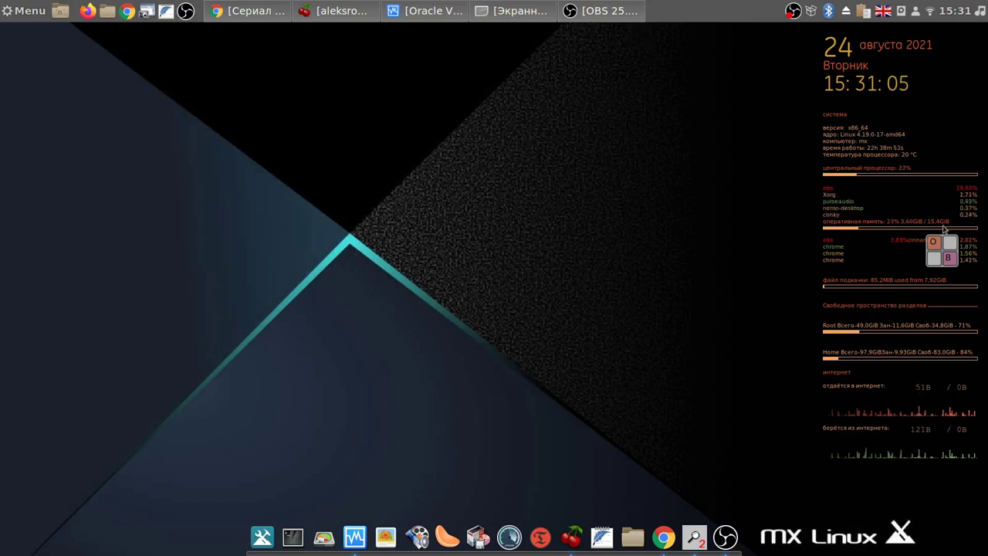
drag(941, 257, 945, 117)
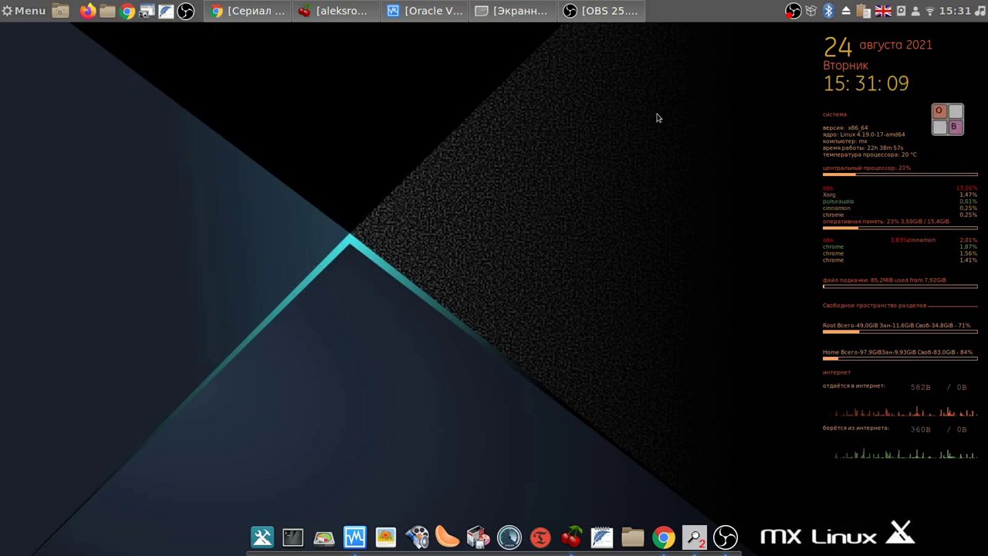
click(26, 10)
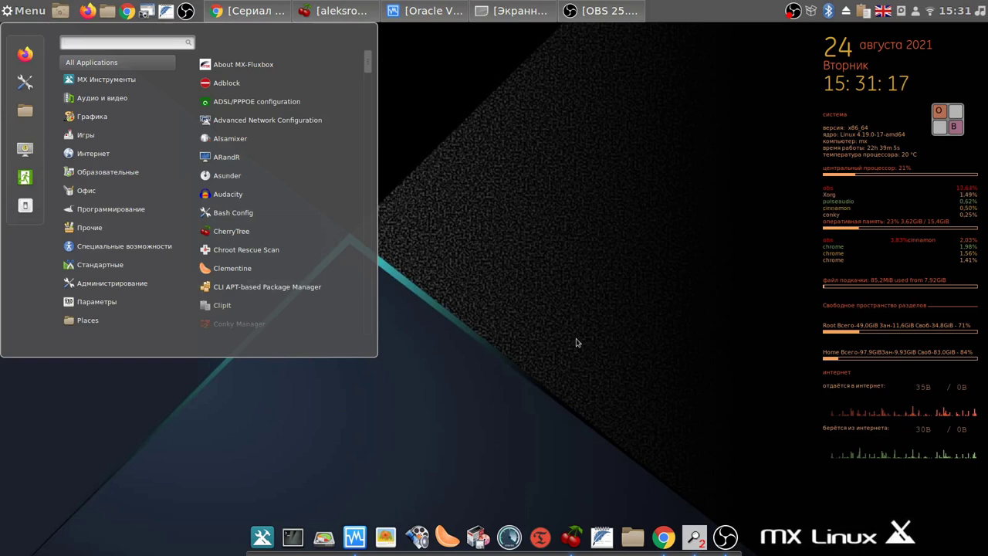
key(Escape)
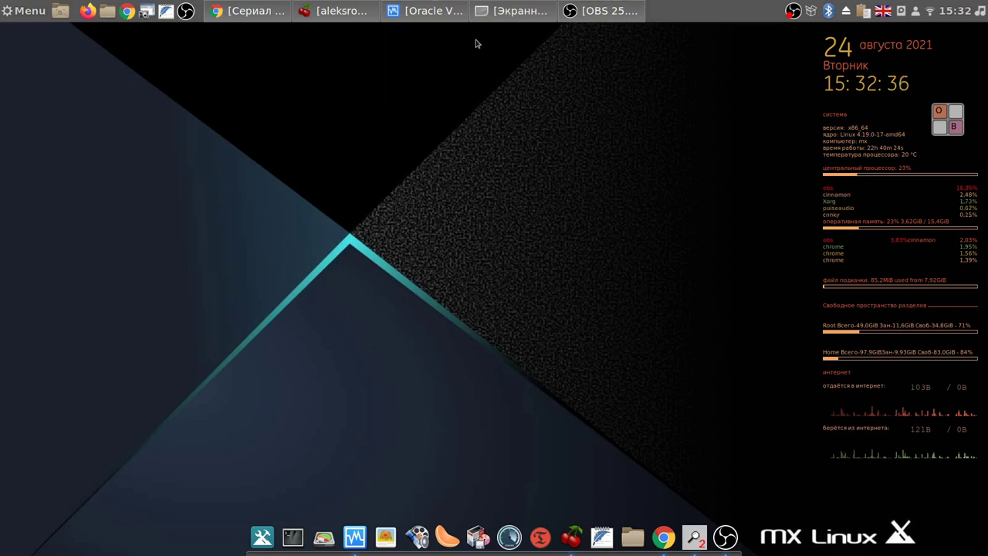
Close the VirtualBox Manager and the KDE screen magnifier on the host desktop
click(459, 9)
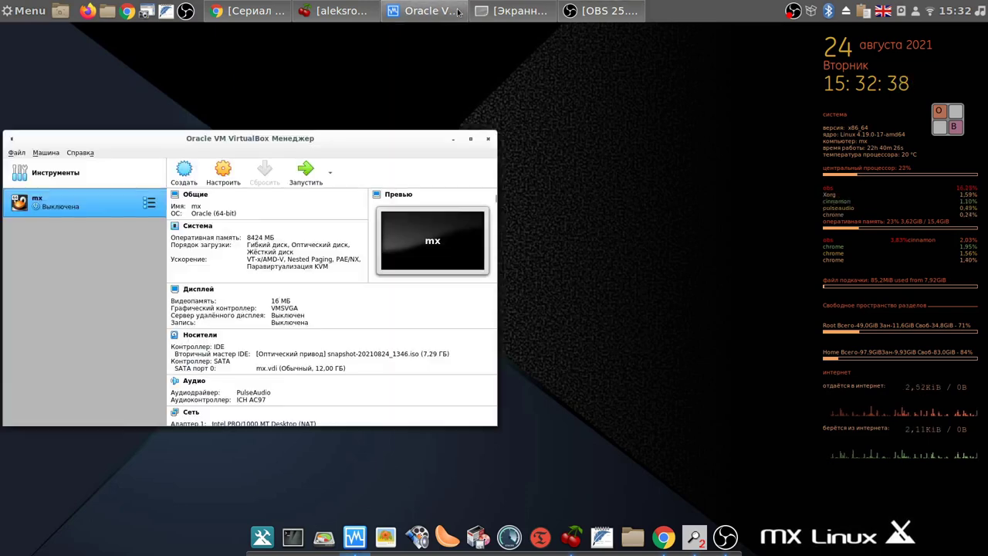
click(488, 138)
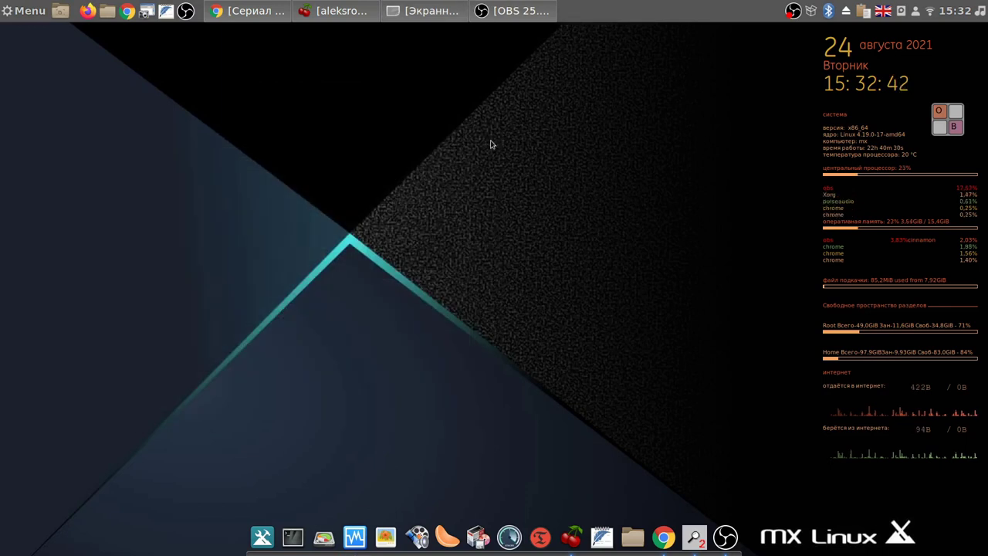
click(437, 21)
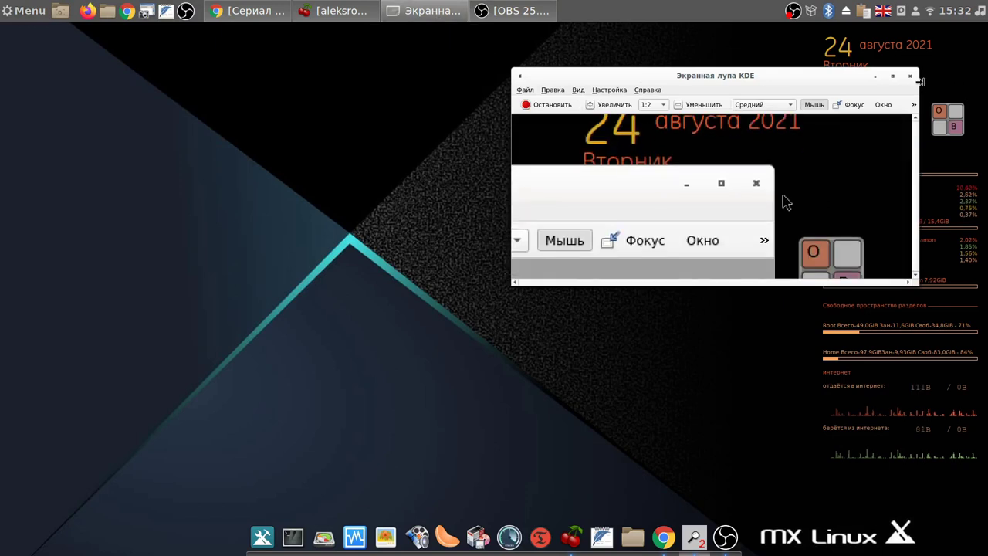
click(910, 76)
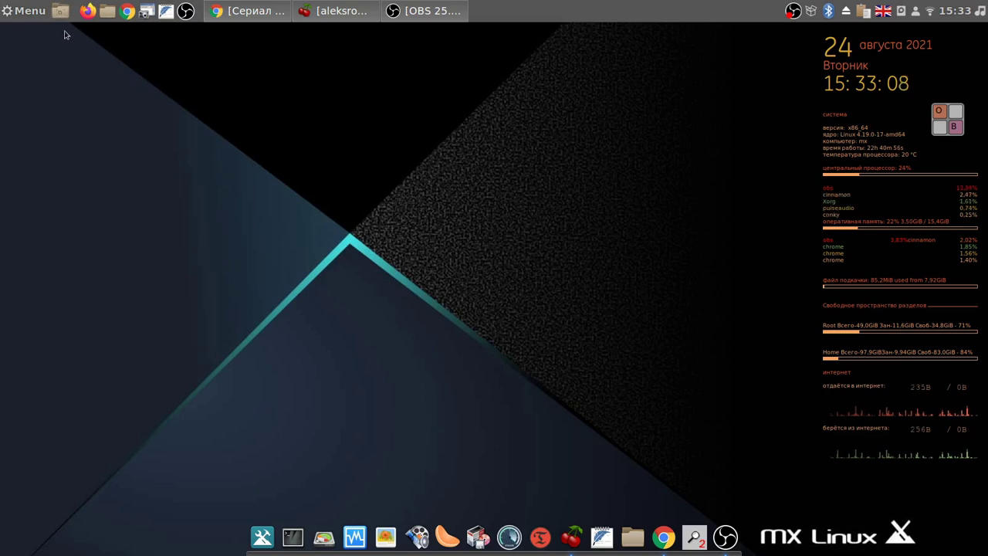
Switch to Google Drive in Chrome and dismiss the completed uploads notice
click(40, 18)
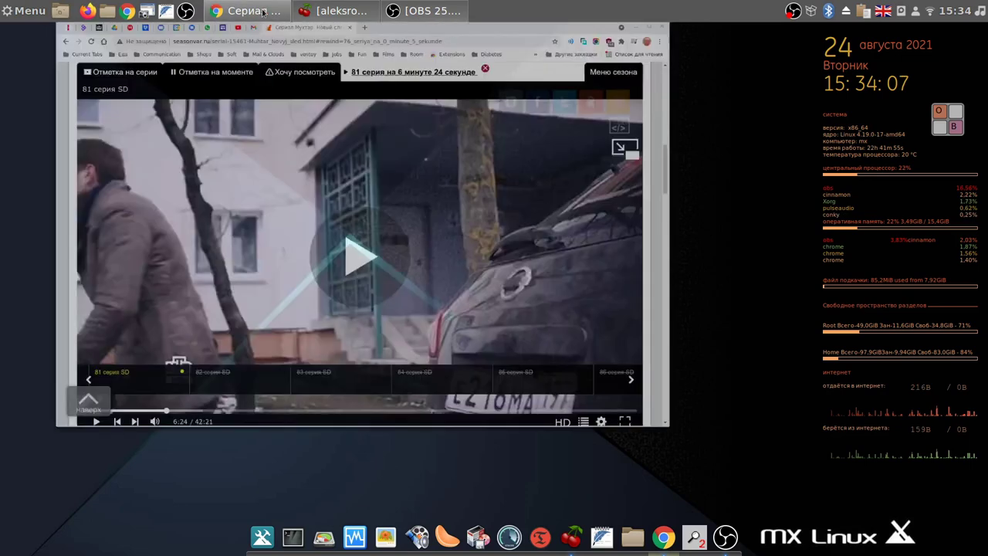
click(263, 12)
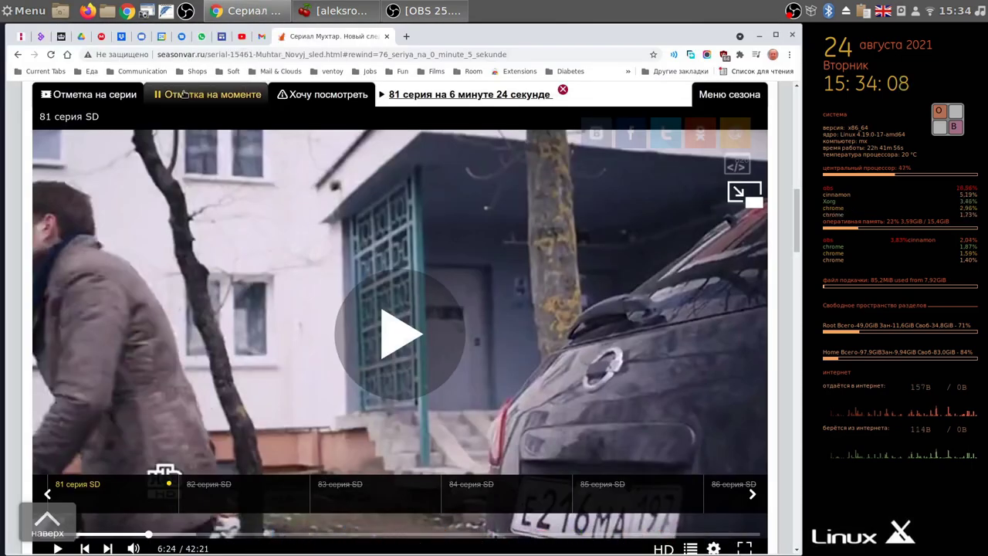
click(80, 37)
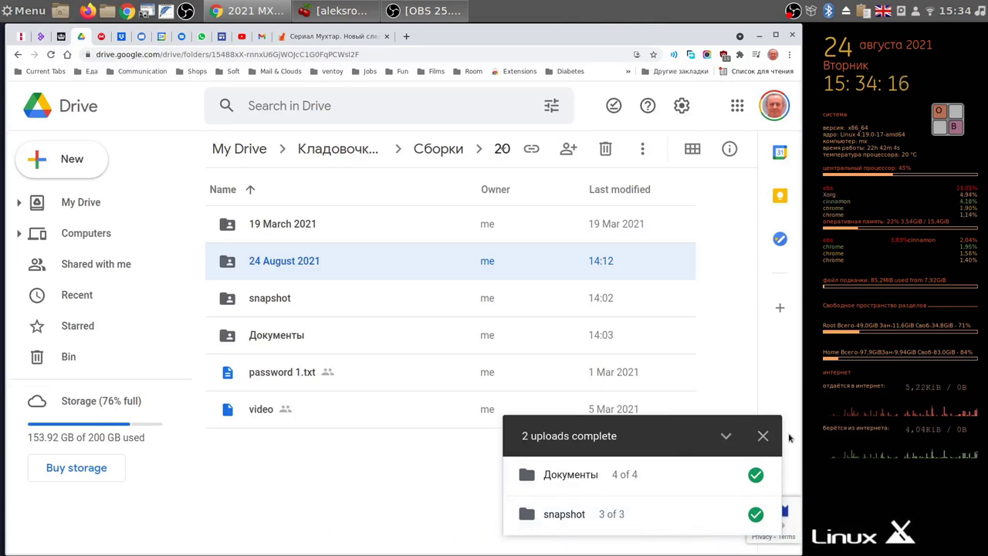
click(763, 436)
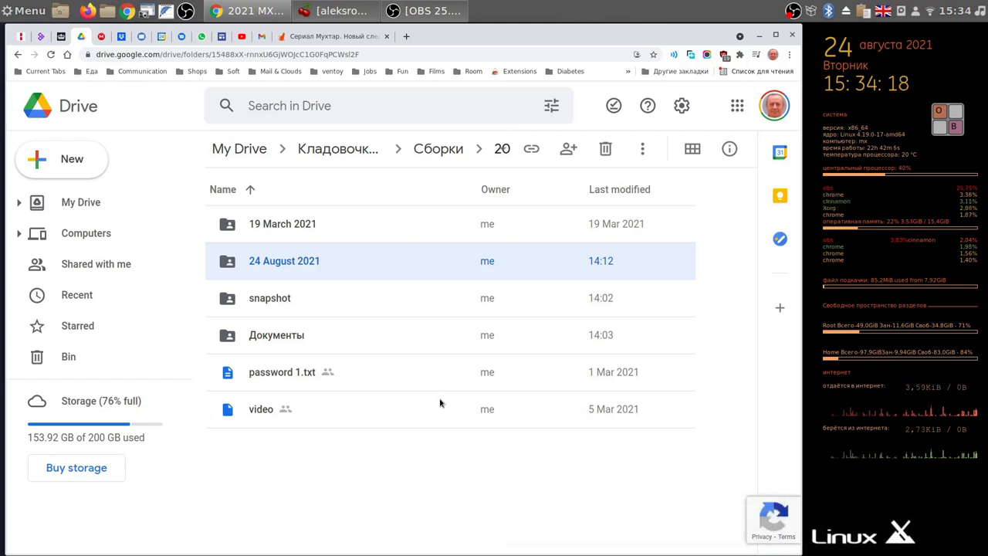
Move the snapshot folder from 2021 MX into the 24 August 2021 folder, accepting the access change
click(280, 301)
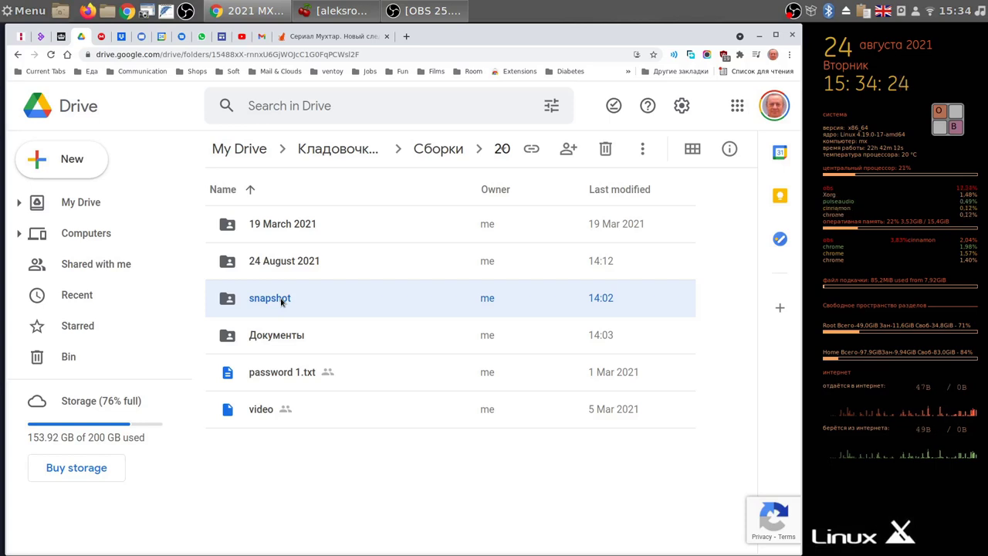
right_click(281, 302)
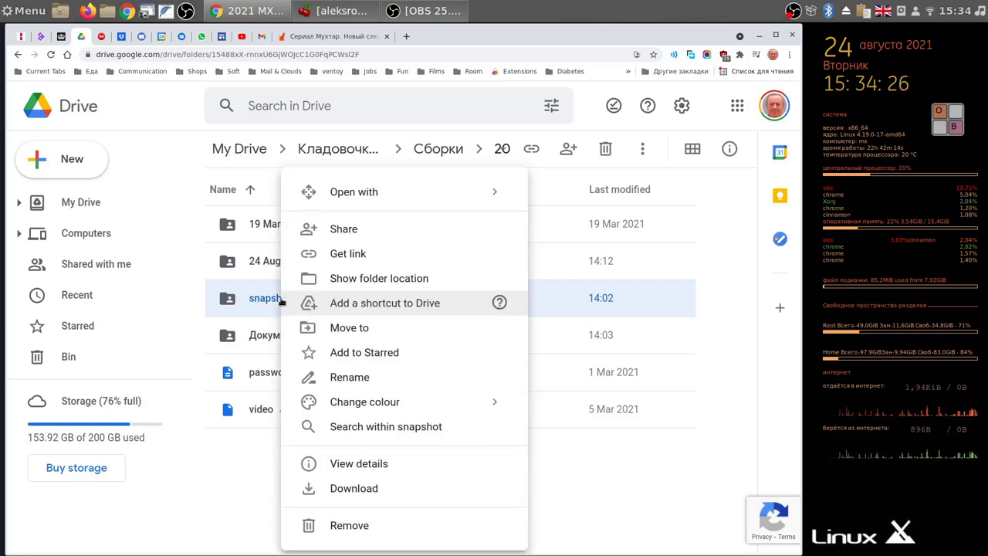
click(359, 329)
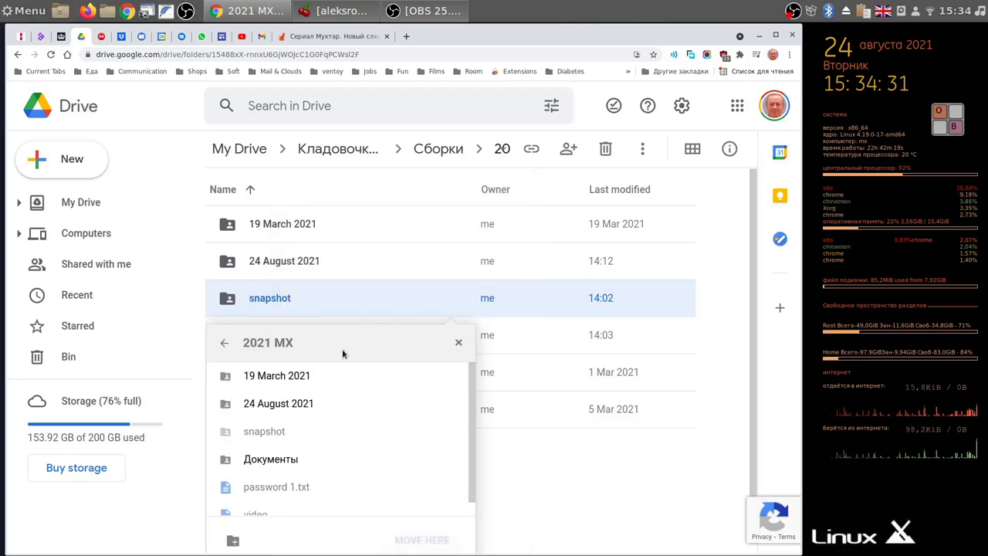
click(290, 403)
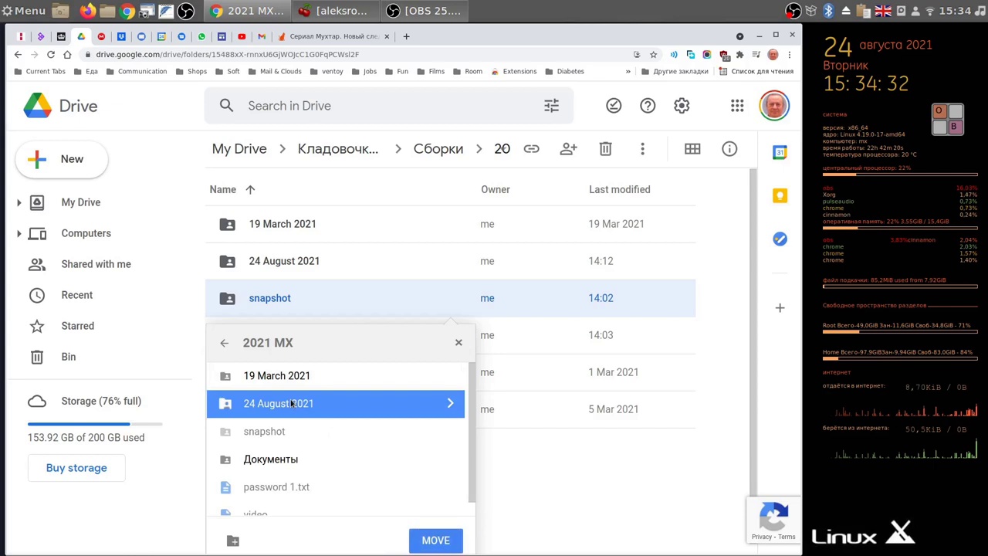
click(437, 545)
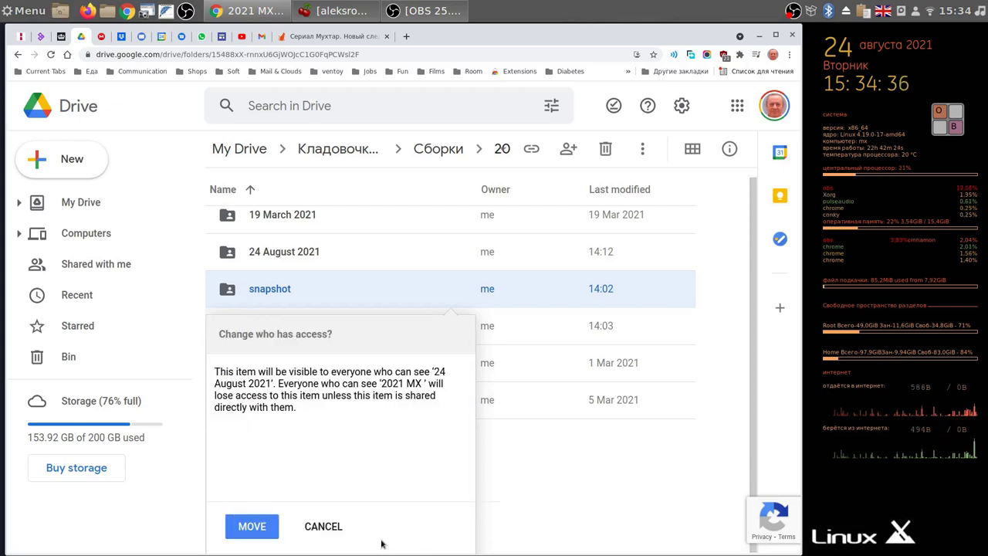
click(249, 523)
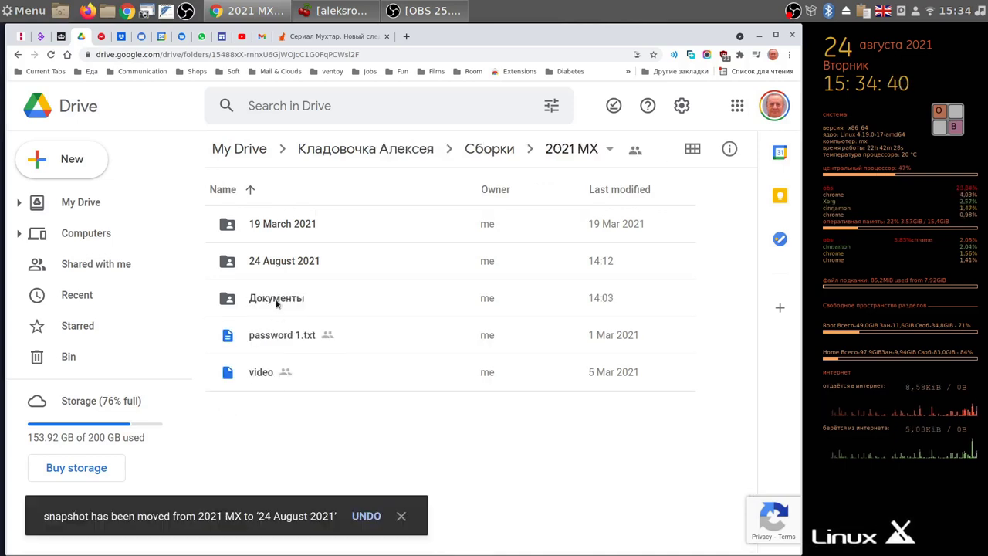
Move the Документы folder from 2021 MX into the 24 August 2021 folder, accepting the access change
click(277, 303)
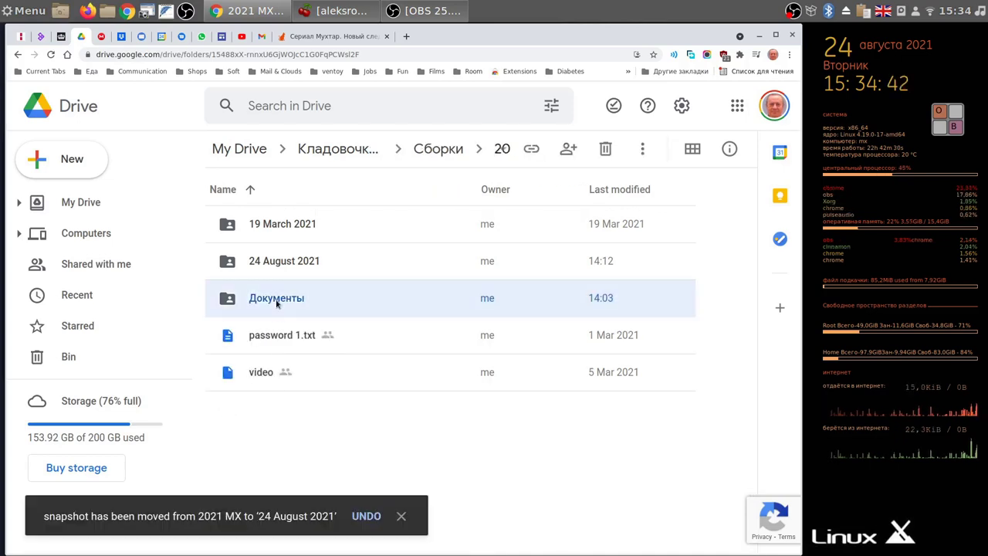
right_click(277, 302)
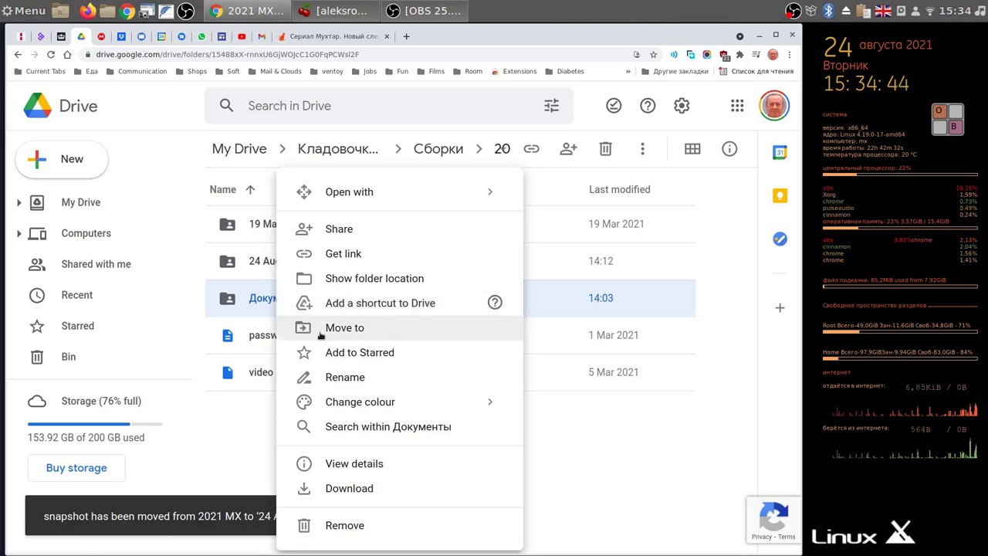
click(344, 328)
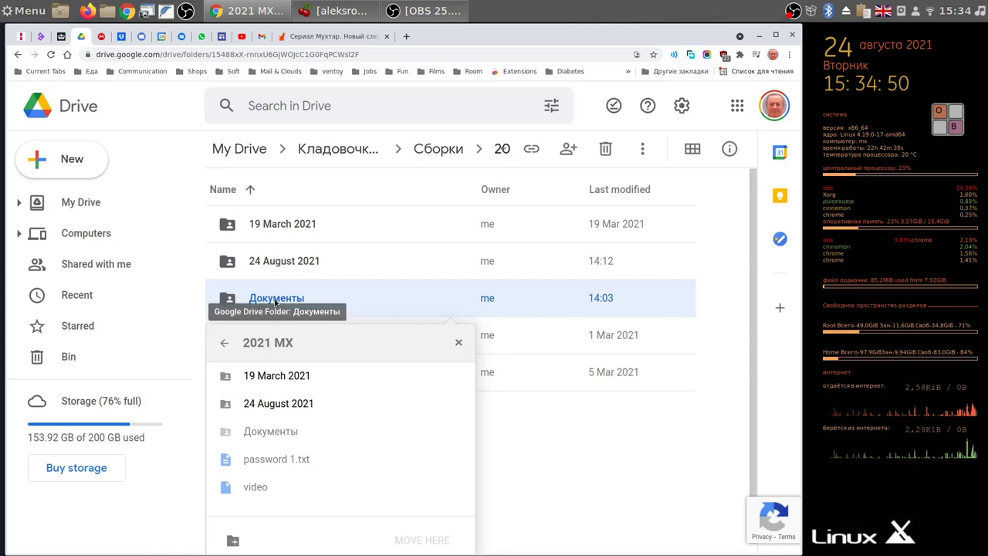
click(273, 404)
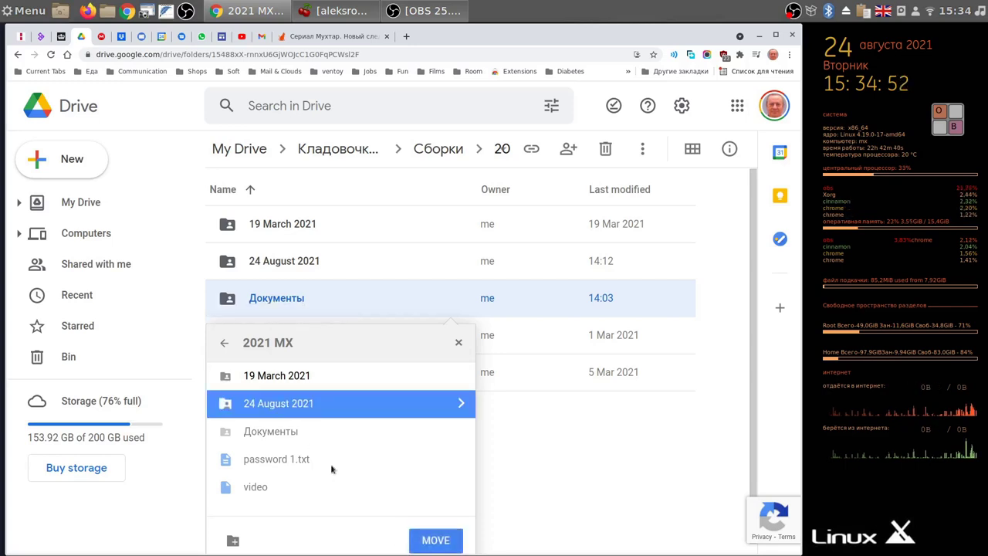
click(438, 539)
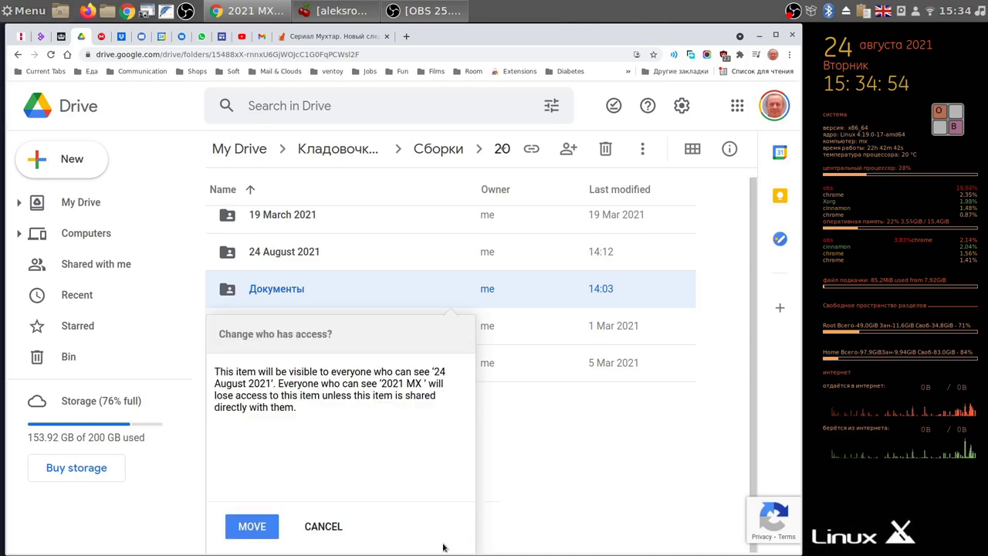
click(246, 528)
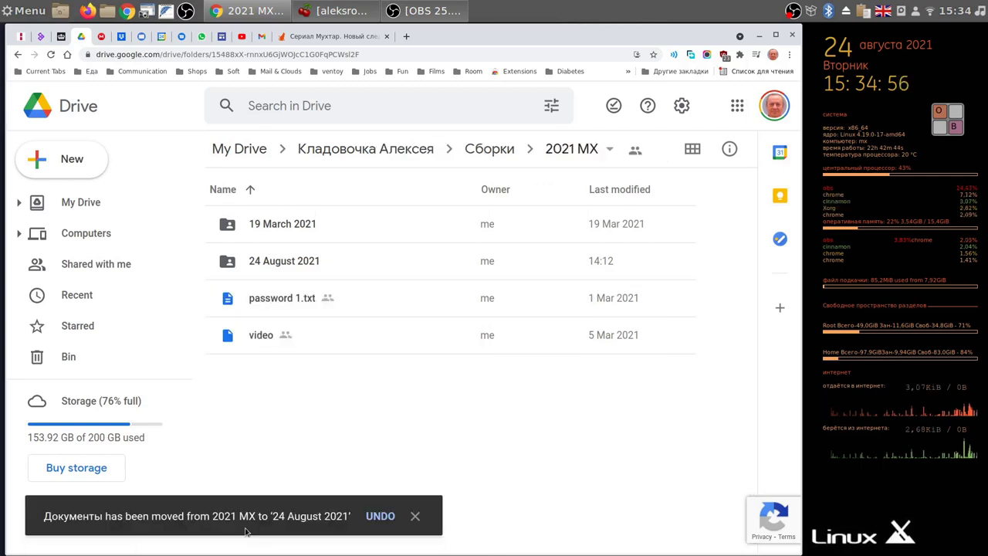
Examine the snapshot and Документы folders inside 24 August 2021, and return to the 2021 MX folder
double_click(261, 266)
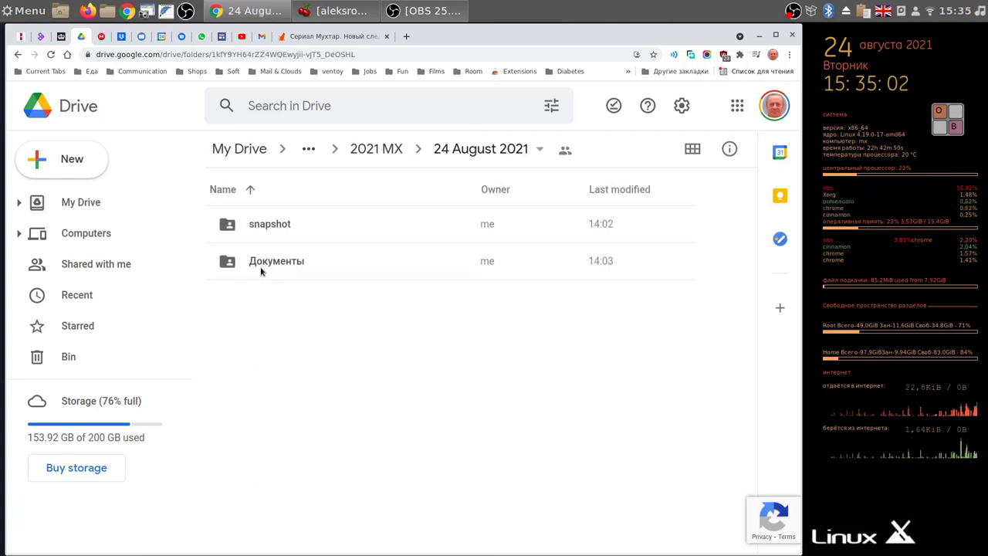
double_click(267, 232)
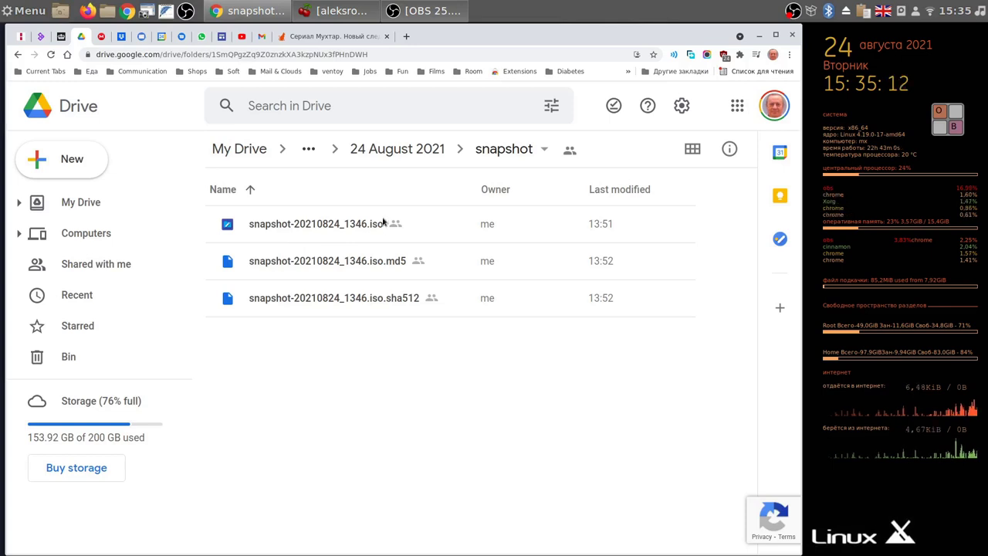
click(423, 154)
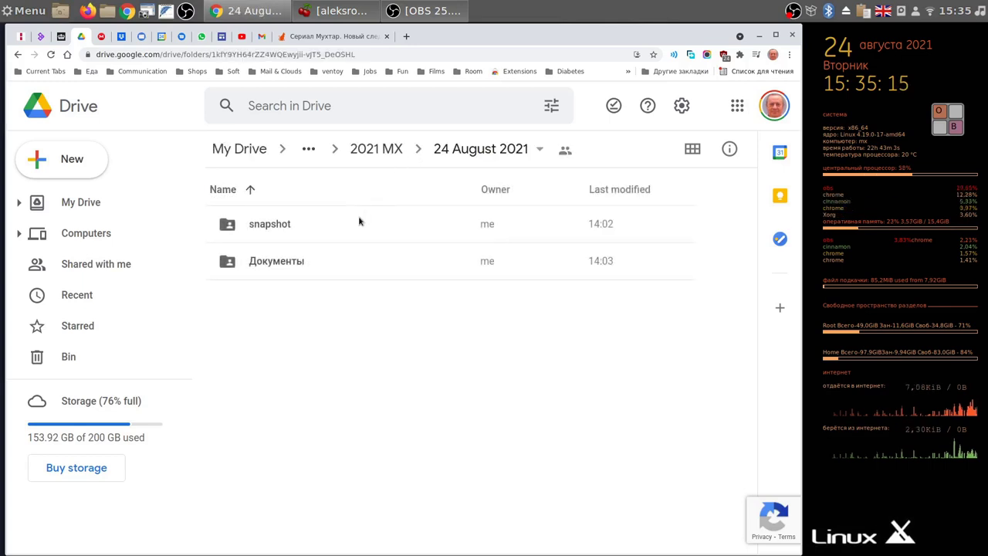
double_click(255, 270)
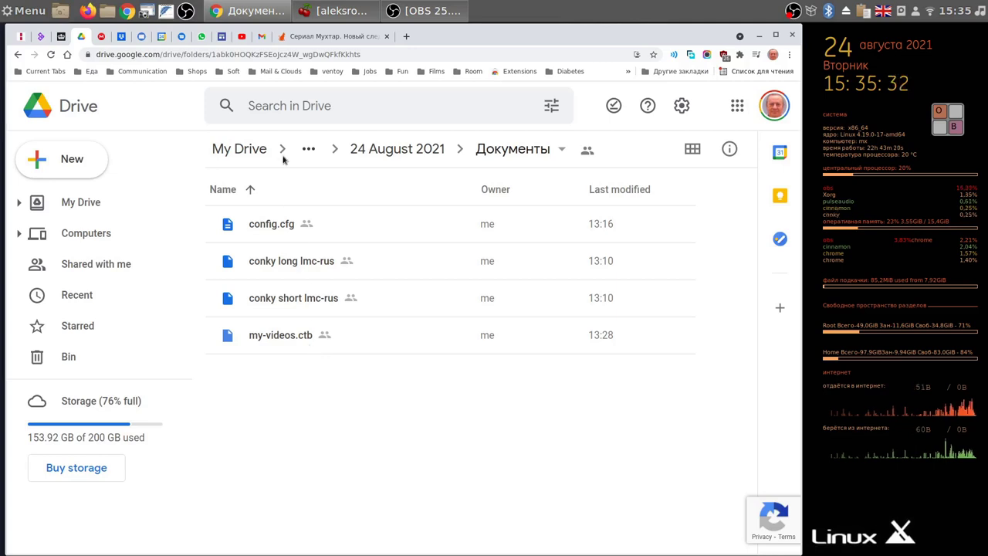
click(392, 159)
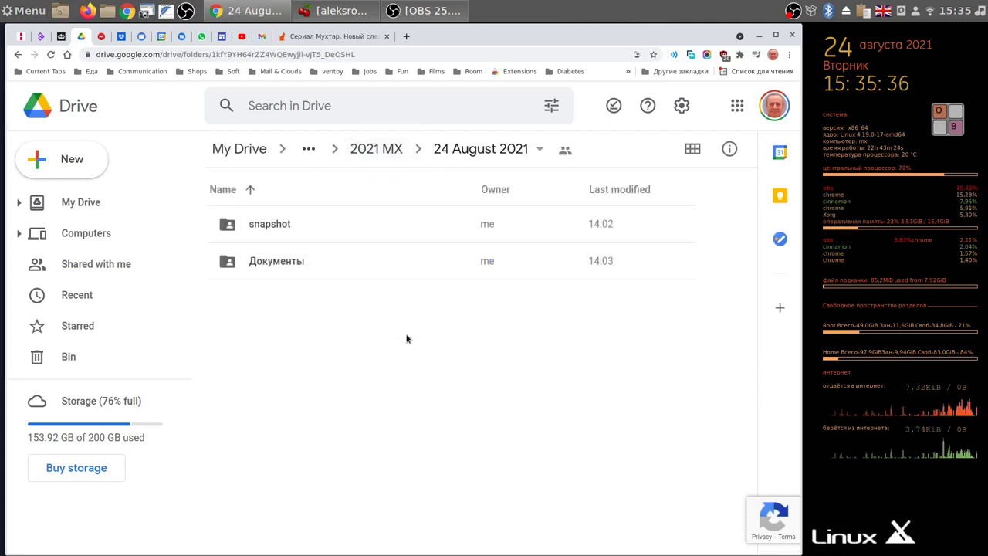
click(307, 148)
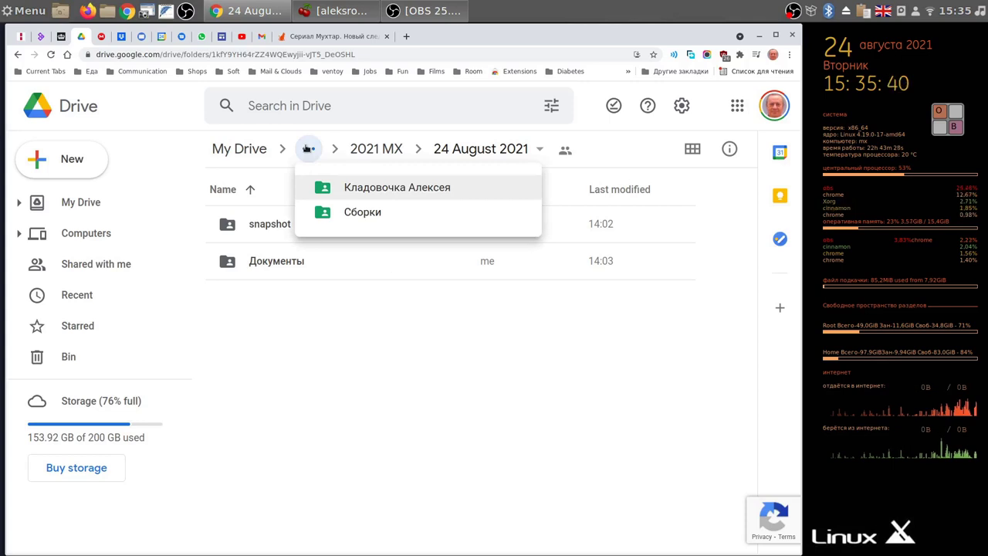
click(377, 421)
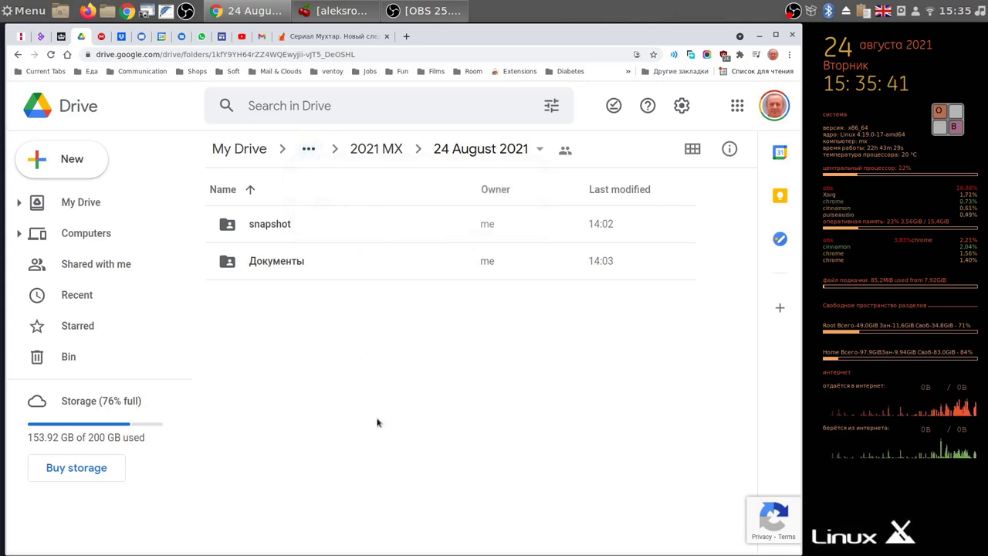
click(369, 154)
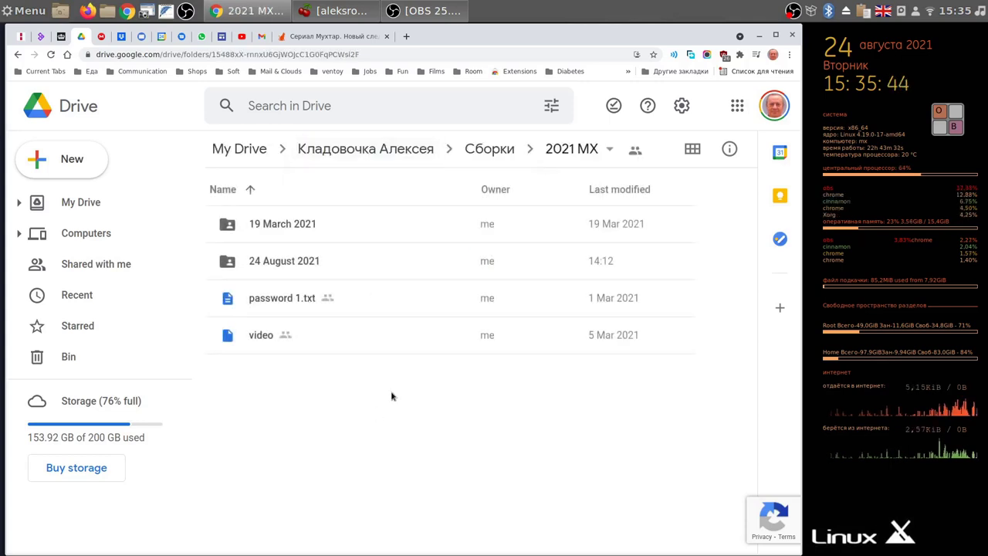